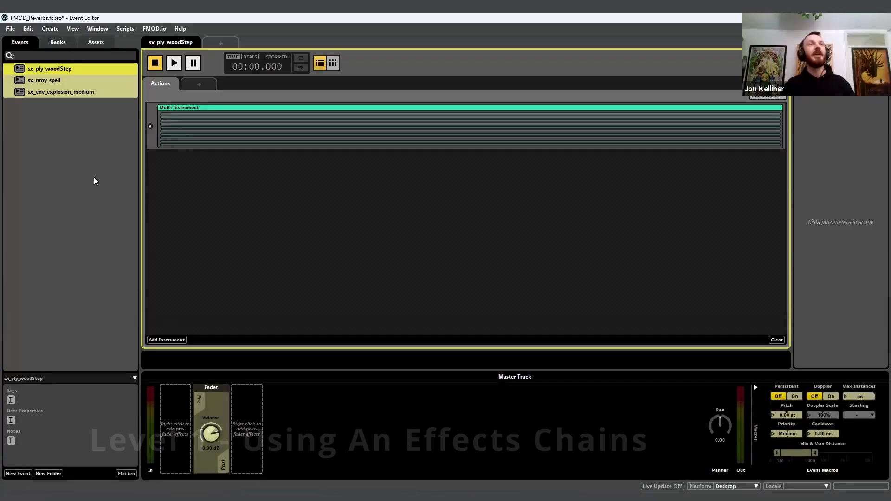
- Look through the sx_ply_woodStep, sx_nmy_spell and sx_env_explosion_medium events
{"action": "left_click", "coordinate": [95, 168]}
{"action": "left_click", "coordinate": [102, 69]}
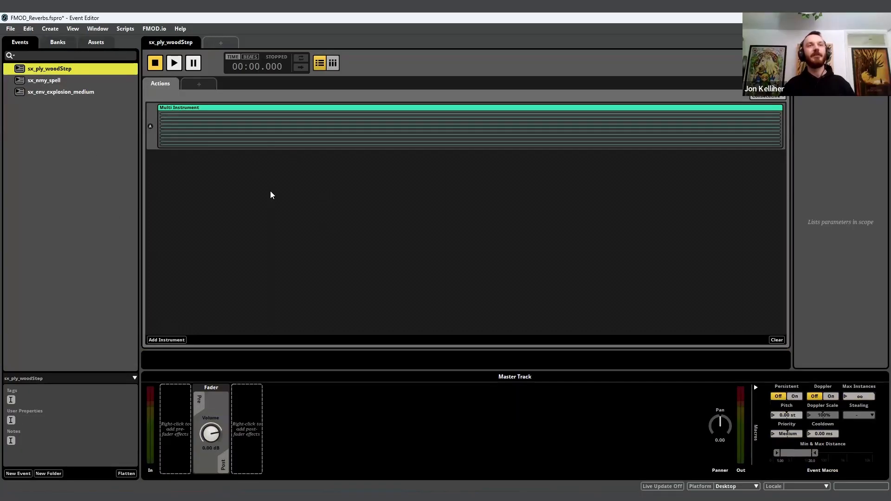
{"action": "left_click", "coordinate": [80, 82]}
{"action": "left_click", "coordinate": [82, 91]}
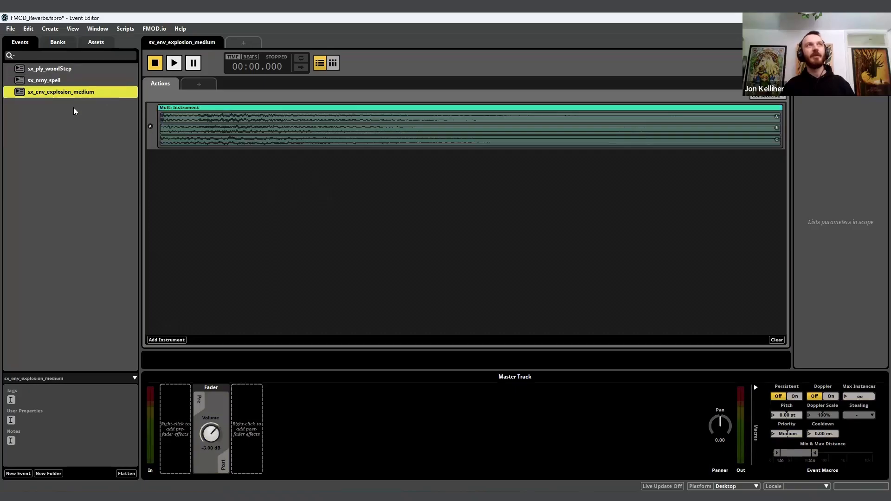
{"action": "left_click", "coordinate": [84, 68]}
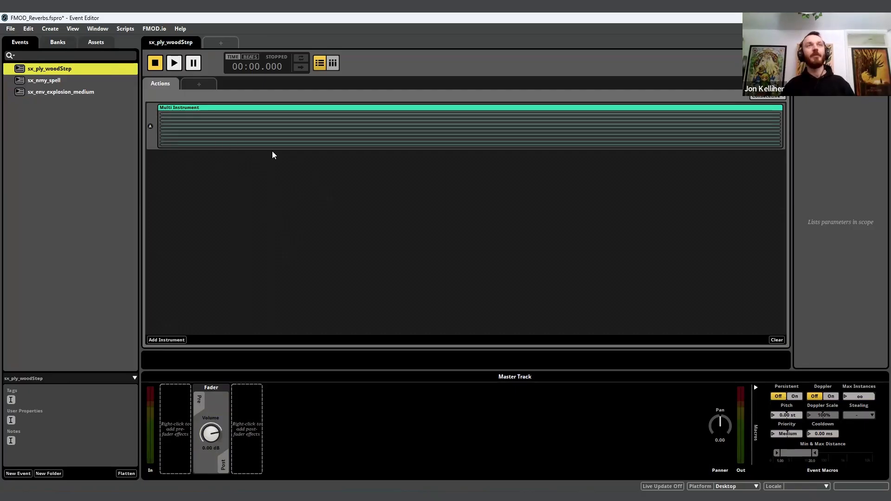
- Play the wood step, spell and explosion events in turn, and audition the wood step once more without effects
{"action": "key", "text": "space"}
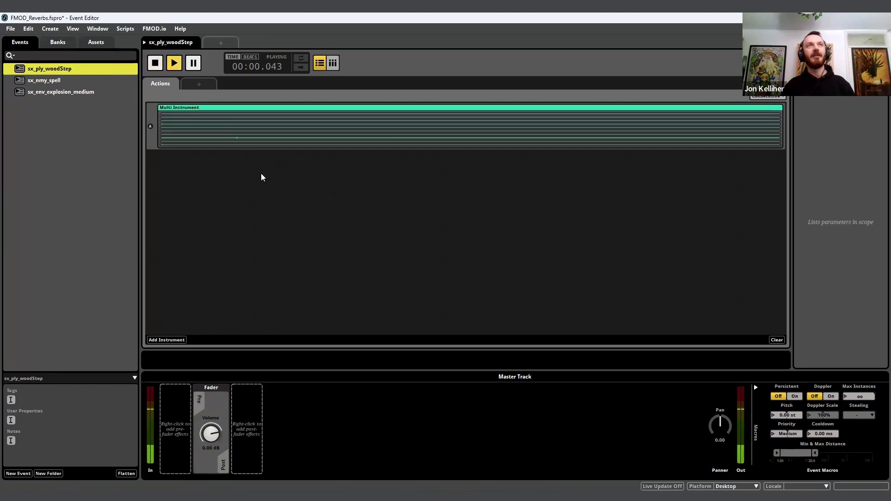
{"action": "left_click", "coordinate": [97, 81]}
{"action": "key", "text": "space"}
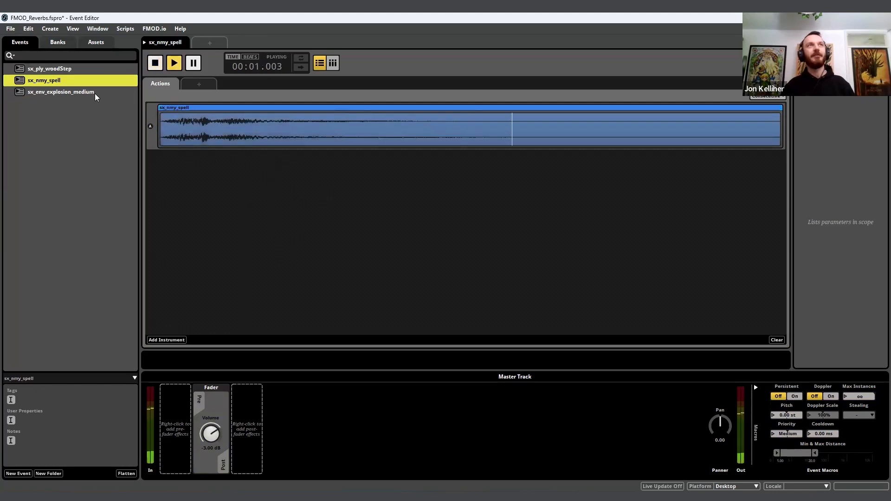
{"action": "left_click", "coordinate": [95, 92]}
{"action": "key", "text": "space"}
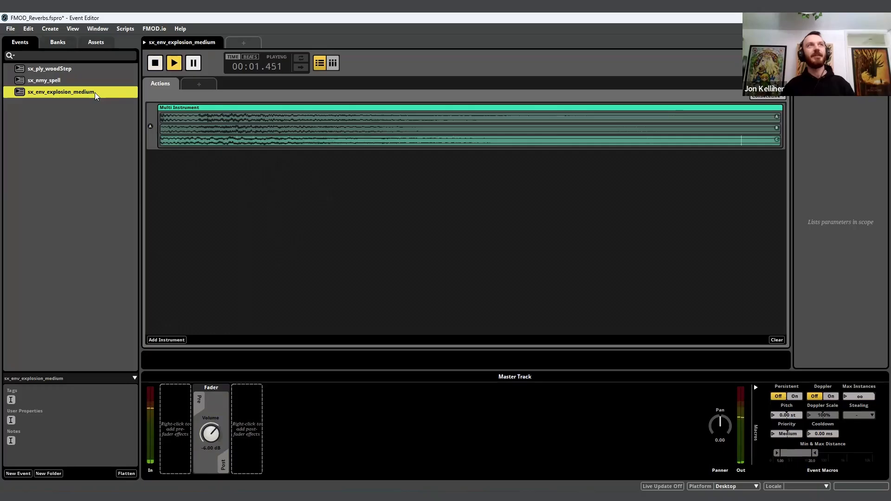
{"action": "left_click", "coordinate": [72, 71]}
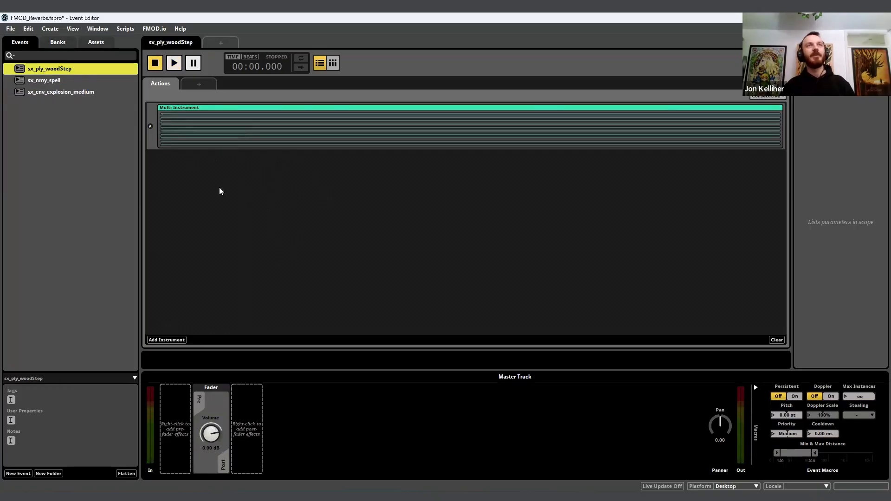
{"action": "left_click", "coordinate": [202, 186]}
{"action": "key", "text": "space"}
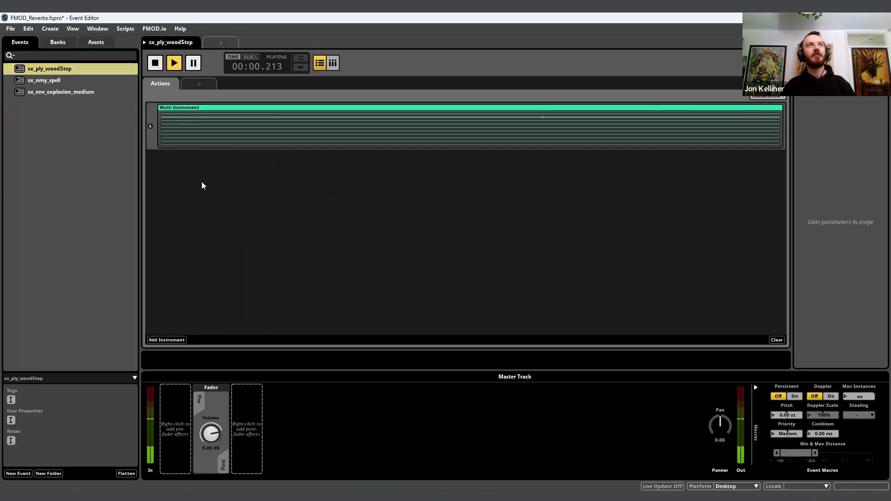
- Add an FMOD Reverb after the fader on sx_ply_woodStep's master track, audition it and set the wet level to -11.5 dB
{"action": "right_click", "coordinate": [249, 398]}
{"action": "mouse_move", "coordinate": [299, 402]}
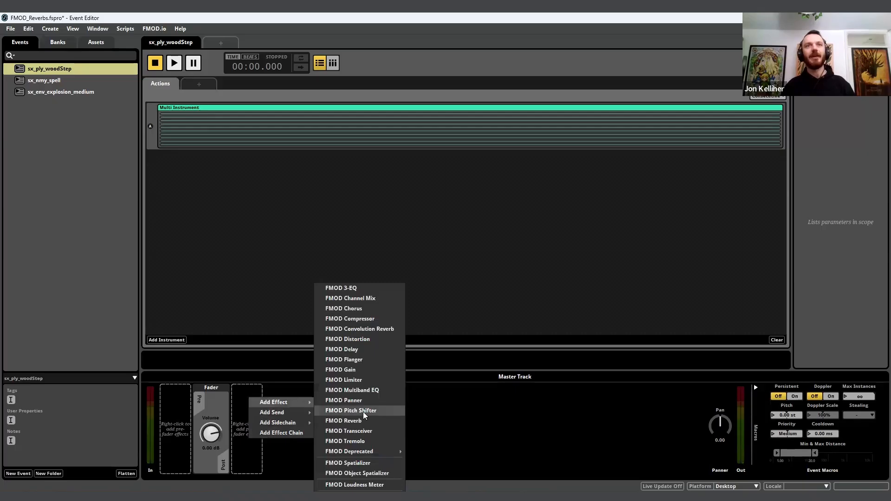
{"action": "left_click", "coordinate": [349, 421]}
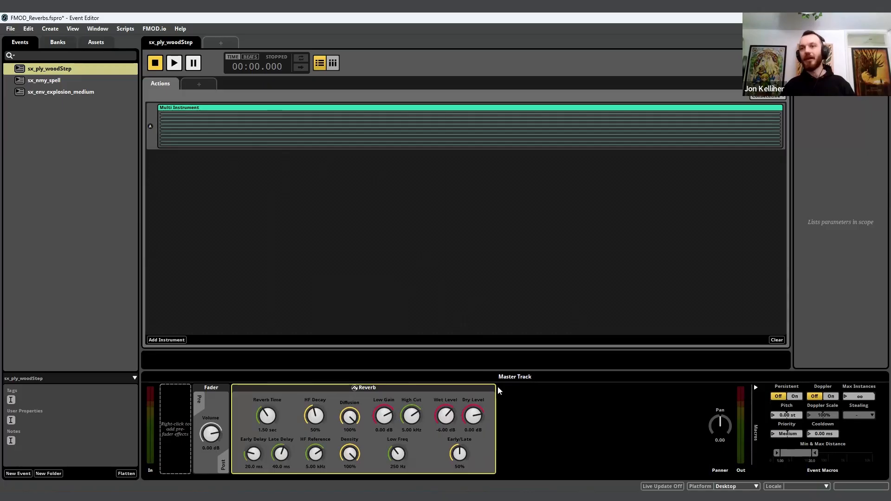
{"action": "key", "text": "space"}
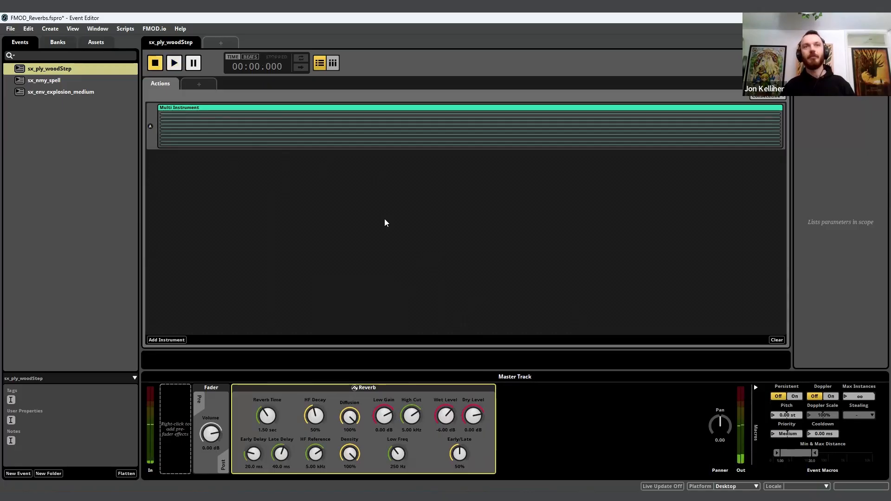
{"action": "key", "text": "space"}
{"action": "left_click_drag", "start_coordinate": [446, 417], "coordinate": [445, 421]}
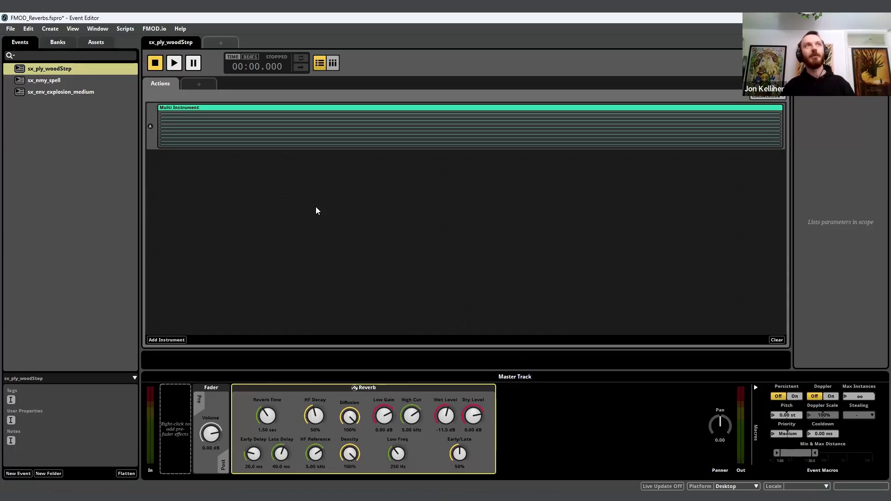
- Copy the Reverb from sx_ply_woodStep to the post-fader slot of sx_nmy_spell and play the spell
{"action": "left_click", "coordinate": [96, 82]}
{"action": "left_click", "coordinate": [92, 91]}
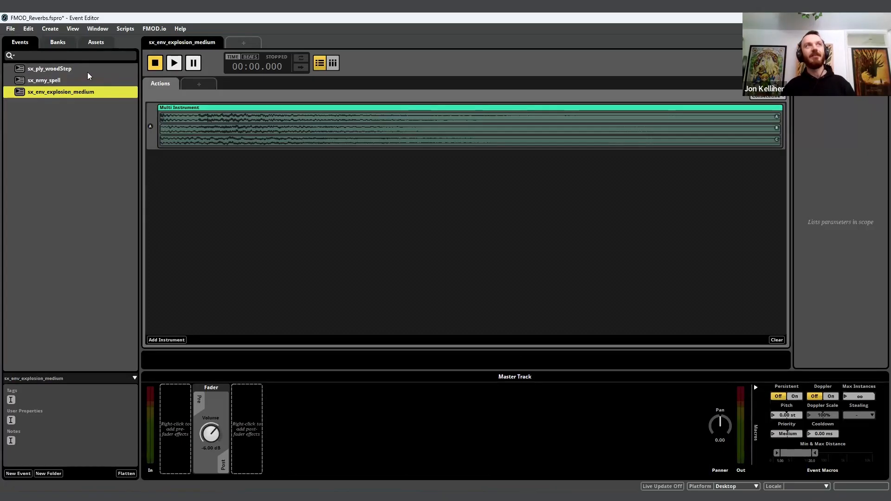
{"action": "left_click", "coordinate": [88, 70]}
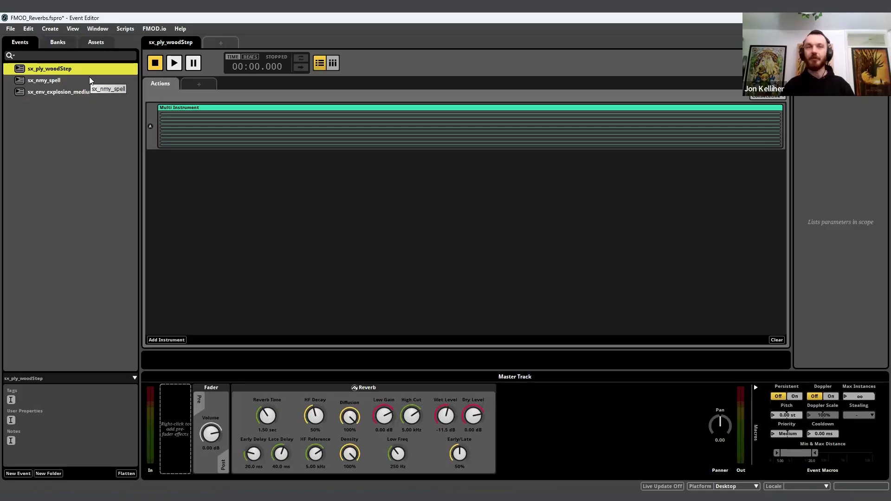
{"action": "left_click", "coordinate": [290, 391]}
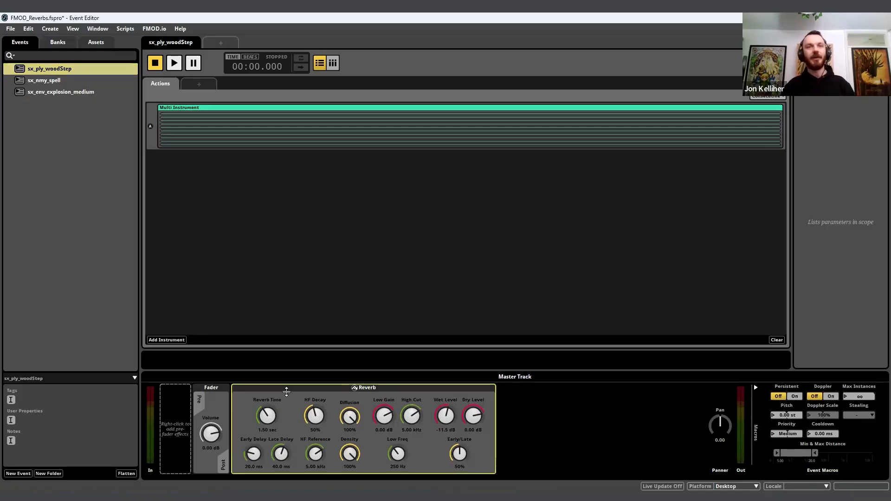
{"action": "left_click", "coordinate": [75, 81]}
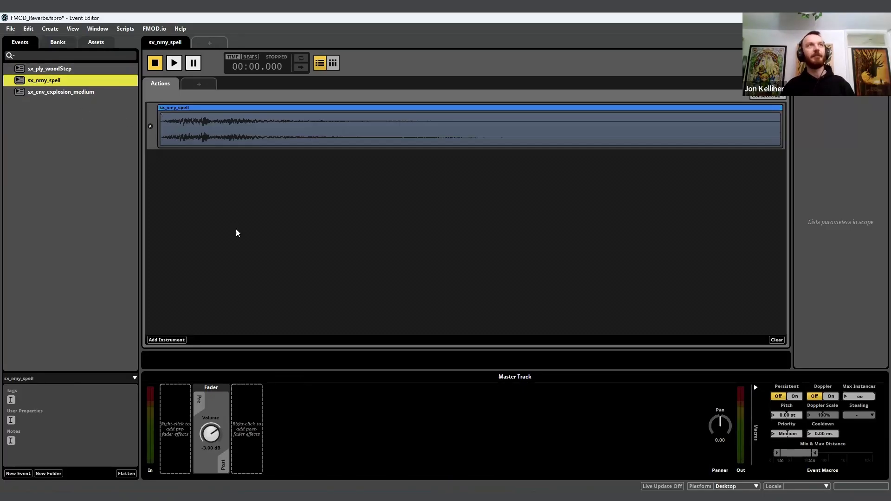
{"action": "left_click", "coordinate": [328, 448]}
{"action": "key", "text": "space"}
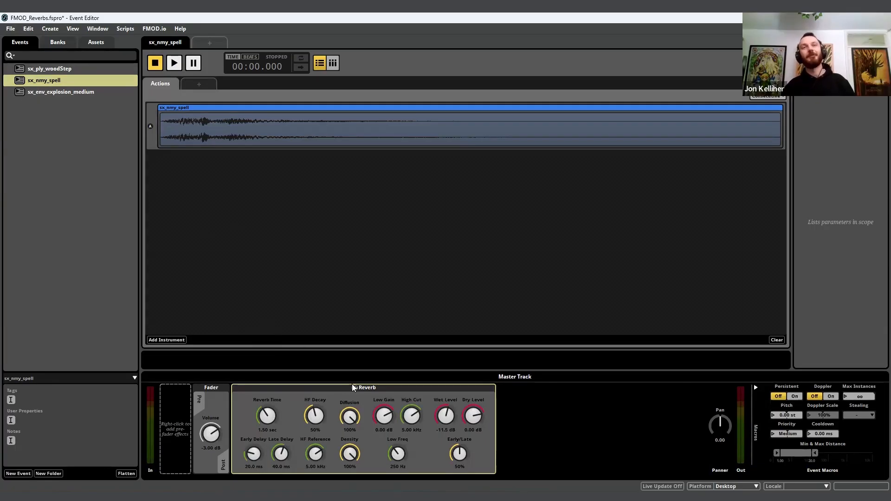
- Shorten the reverb time of sx_nmy_spell's Reverb to 500 ms
{"action": "left_click", "coordinate": [83, 69]}
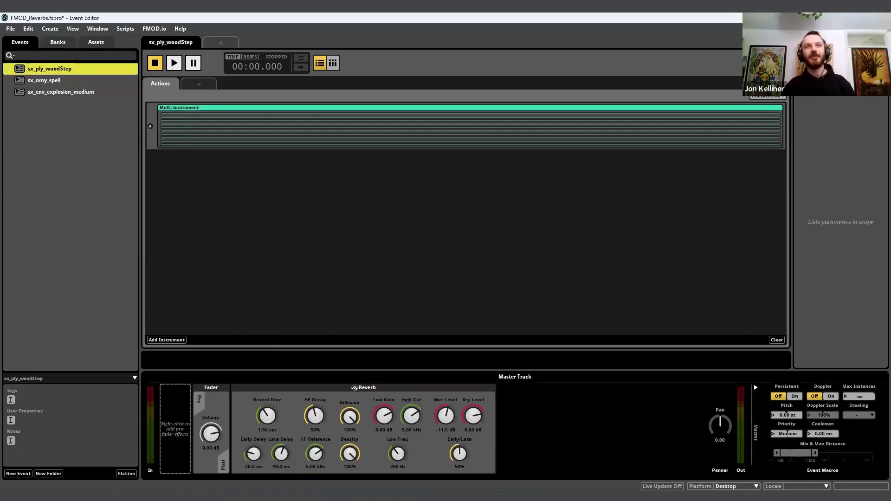
{"action": "left_click", "coordinate": [87, 82]}
{"action": "left_click_drag", "start_coordinate": [267, 411], "coordinate": [272, 414]}
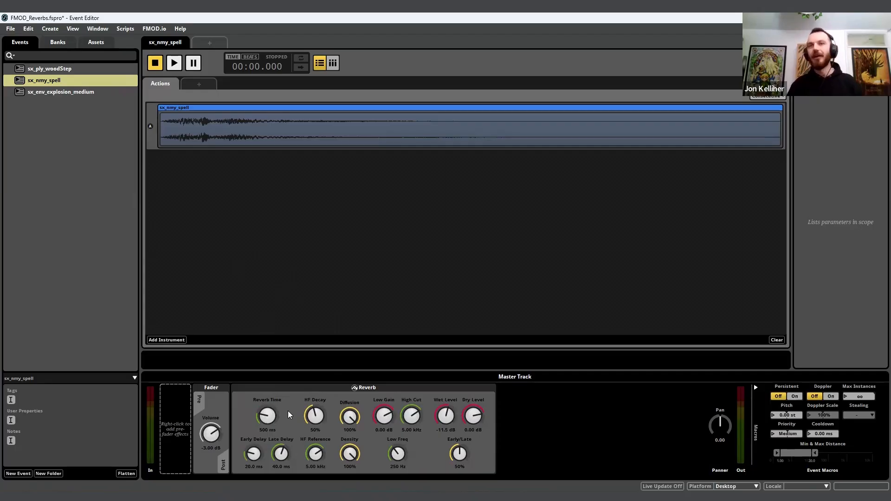
{"action": "left_click", "coordinate": [297, 394]}
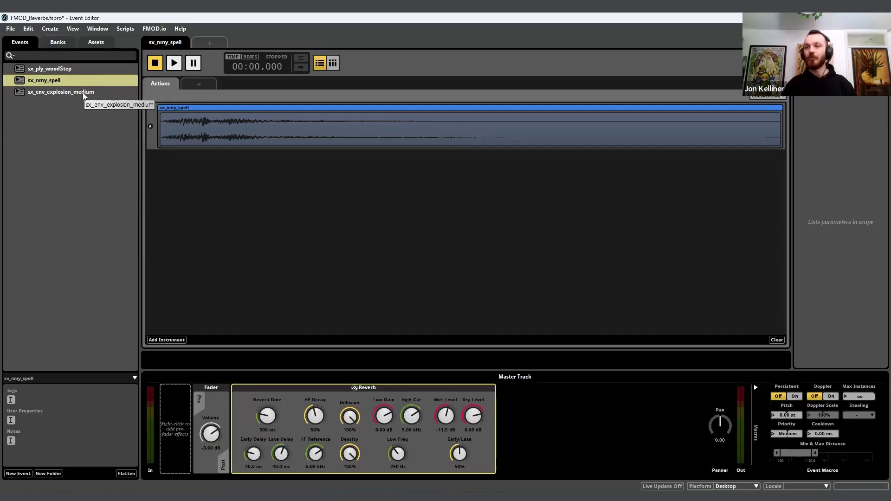
- Add an effect chain to sx_ply_woodStep's master track and move the existing Reverb into it
{"action": "left_click", "coordinate": [80, 68]}
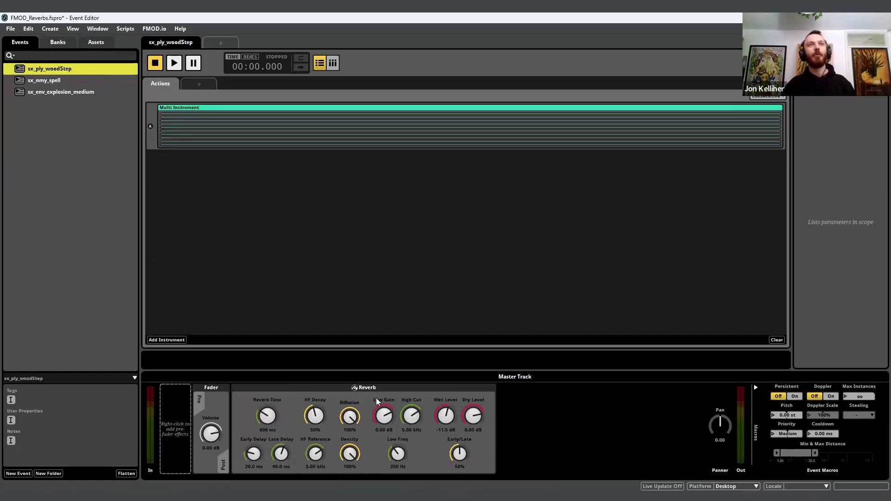
{"action": "right_click", "coordinate": [541, 409]}
{"action": "left_click", "coordinate": [566, 444]}
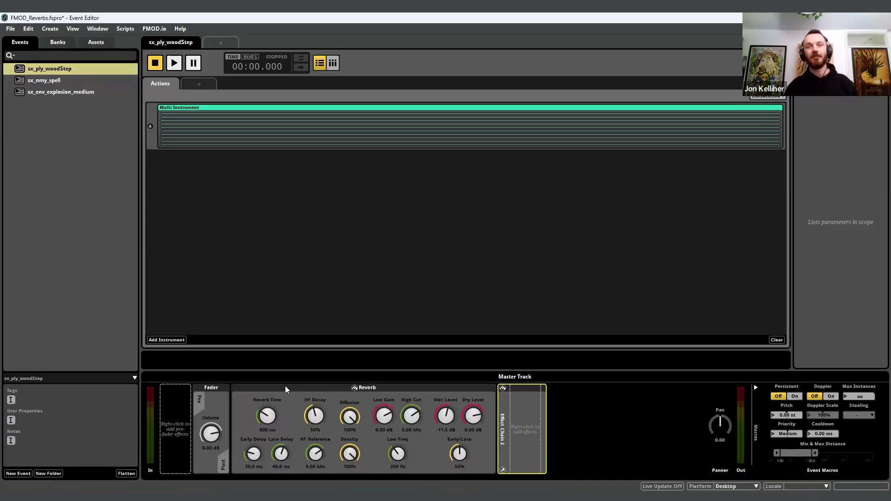
{"action": "left_click_drag", "start_coordinate": [277, 388], "coordinate": [527, 422]}
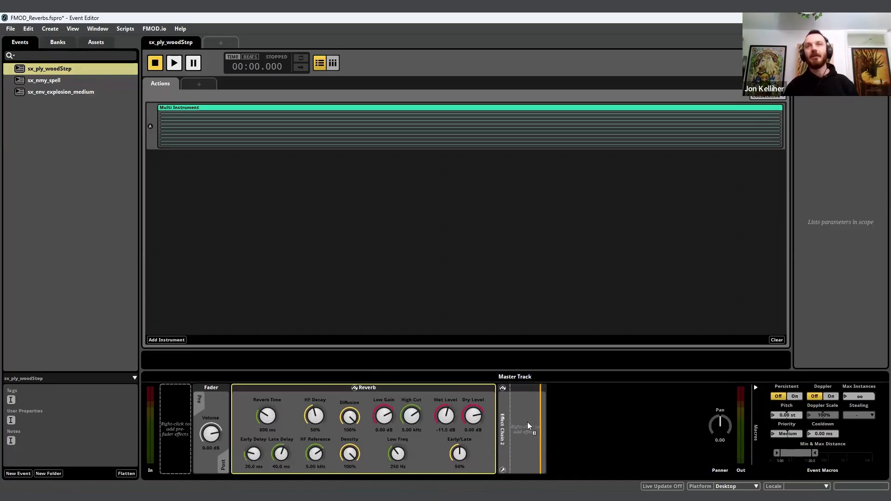
- Replace the Reverb on sx_nmy_spell with a copy of the wood step's effect chain and lengthen its reverb time
{"action": "left_click", "coordinate": [237, 407]}
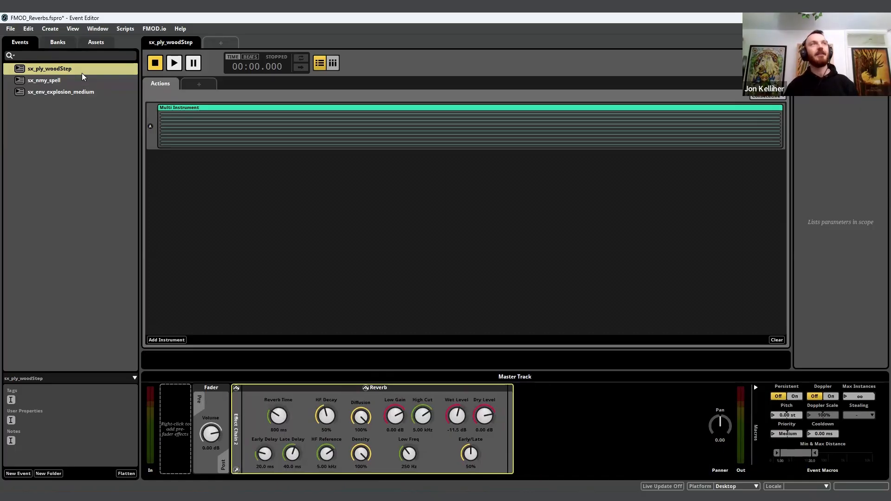
{"action": "left_click", "coordinate": [69, 80]}
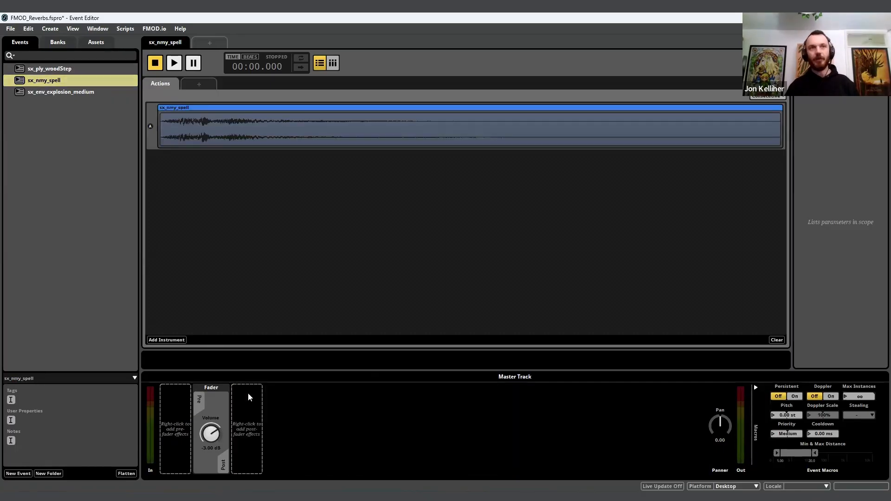
{"action": "key", "text": "ctrl+v"}
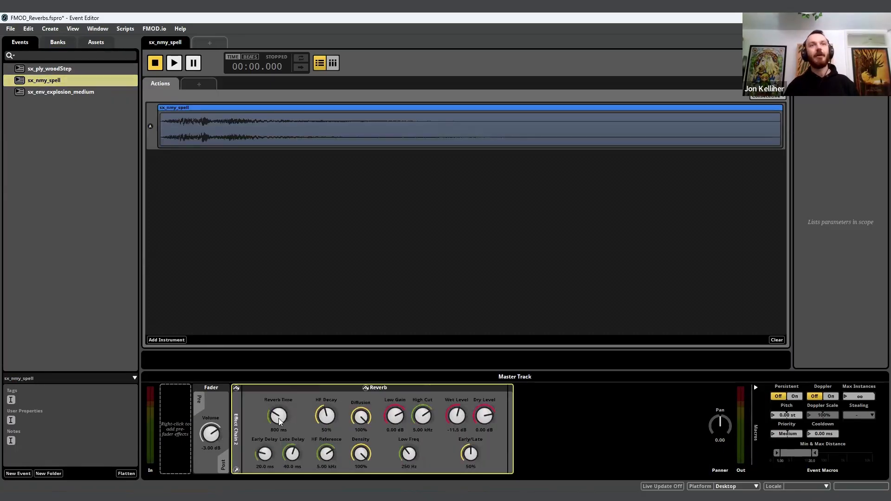
{"action": "left_click_drag", "start_coordinate": [278, 419], "coordinate": [279, 405]}
- Delete the effect chains from sx_ply_woodStep and sx_nmy_spell
{"action": "left_click", "coordinate": [89, 67]}
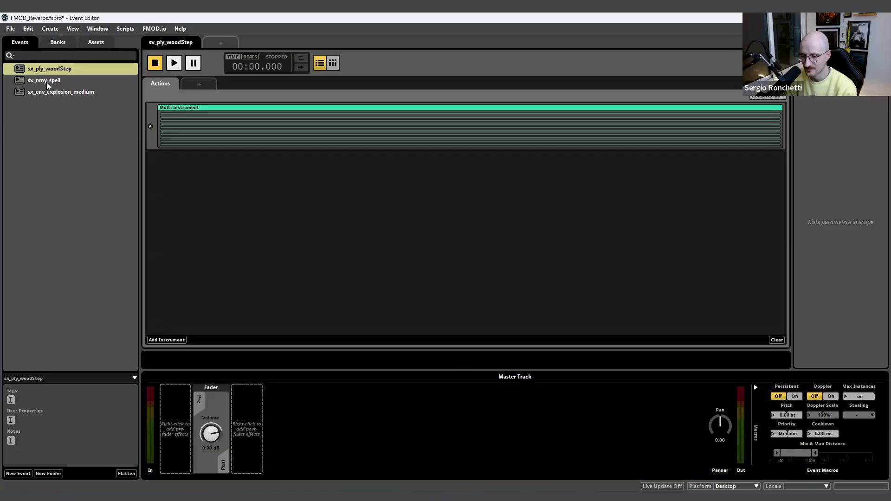
{"action": "left_click", "coordinate": [44, 80]}
{"action": "left_click", "coordinate": [256, 420]}
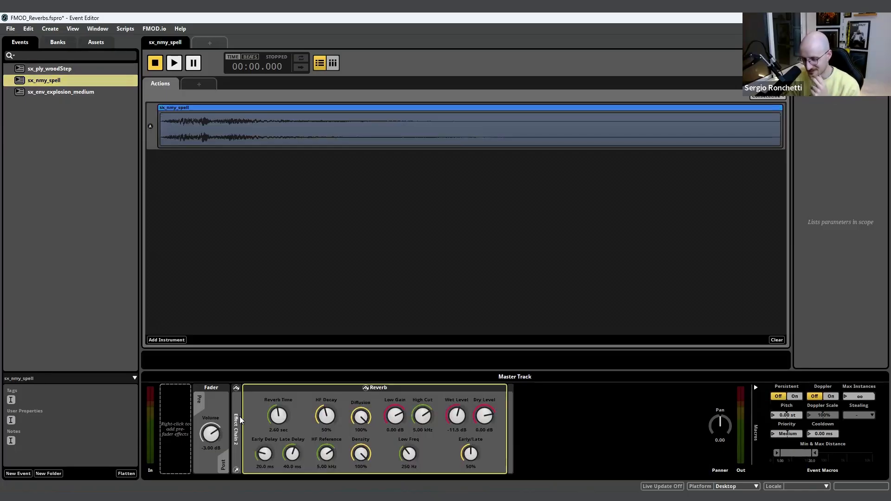
{"action": "key", "text": "Delete"}
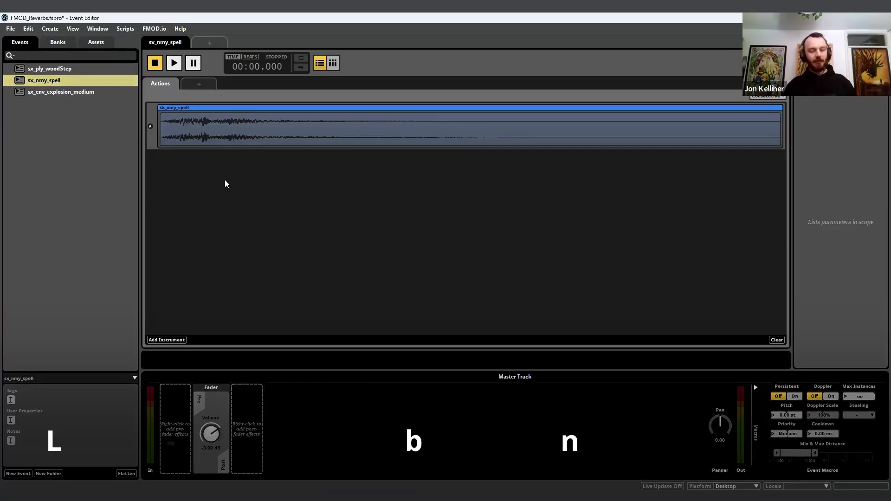
- Open the Mixer and delete the Reverb_Bus send from the SFX group
{"action": "key", "text": "ctrl+2"}
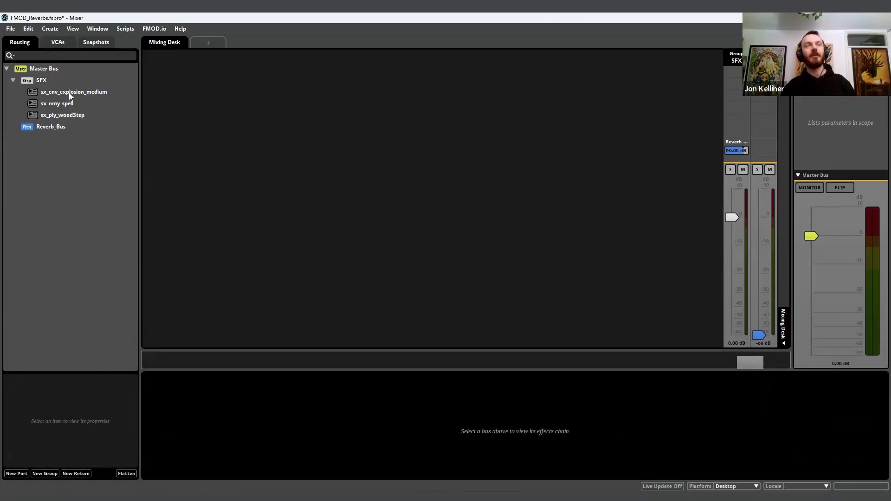
{"action": "left_click", "coordinate": [52, 86]}
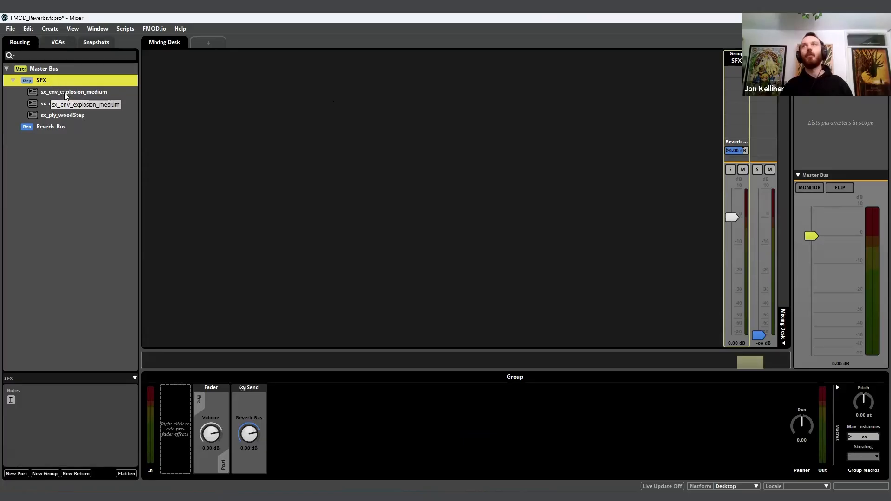
{"action": "left_click", "coordinate": [259, 402]}
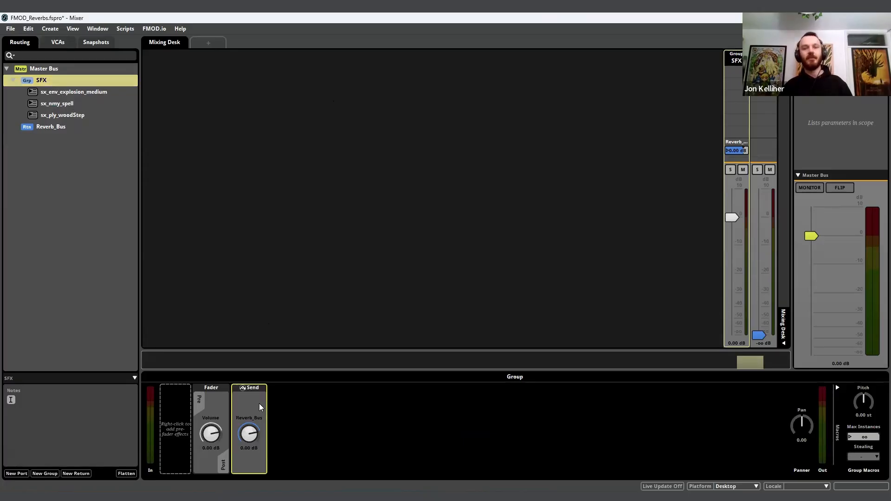
{"action": "key", "text": "Delete"}
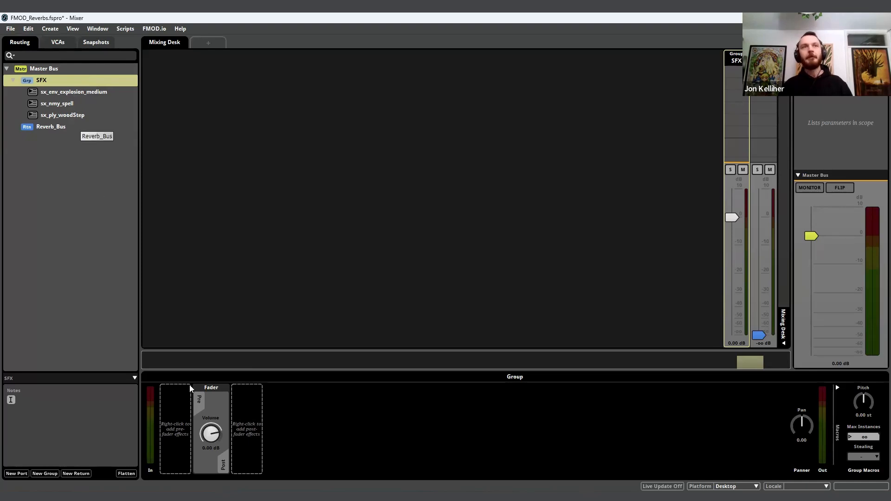
- Add an FMOD Reverb effect after the fader on the SFX group bus
{"action": "right_click", "coordinate": [259, 408]}
{"action": "mouse_move", "coordinate": [284, 415]}
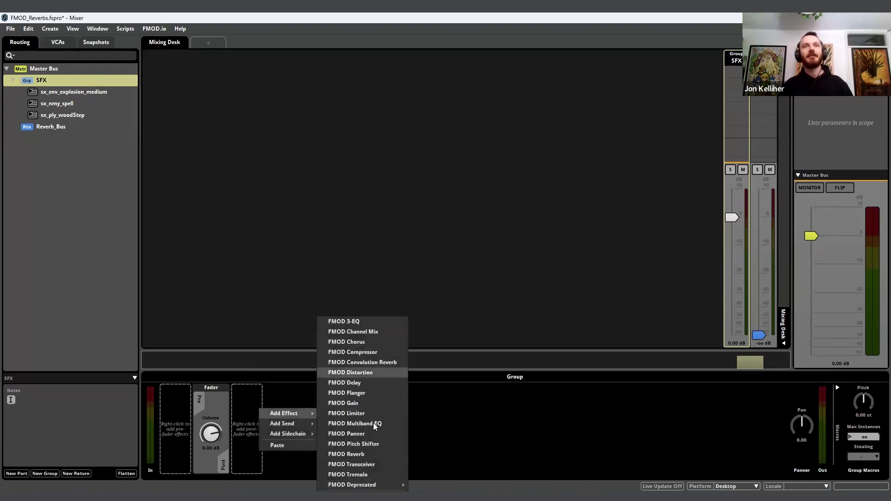
{"action": "left_click", "coordinate": [362, 454]}
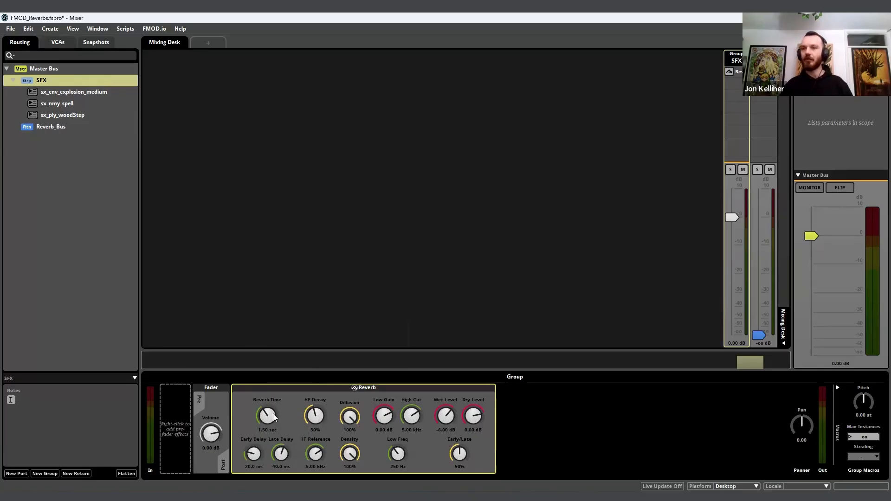
- Review the explosion, spell and wood step events routed into the SFX group
{"action": "left_click", "coordinate": [91, 94]}
{"action": "left_click", "coordinate": [81, 104]}
{"action": "left_click", "coordinate": [78, 115]}
{"action": "left_click", "coordinate": [72, 93]}
{"action": "left_click", "coordinate": [66, 79]}
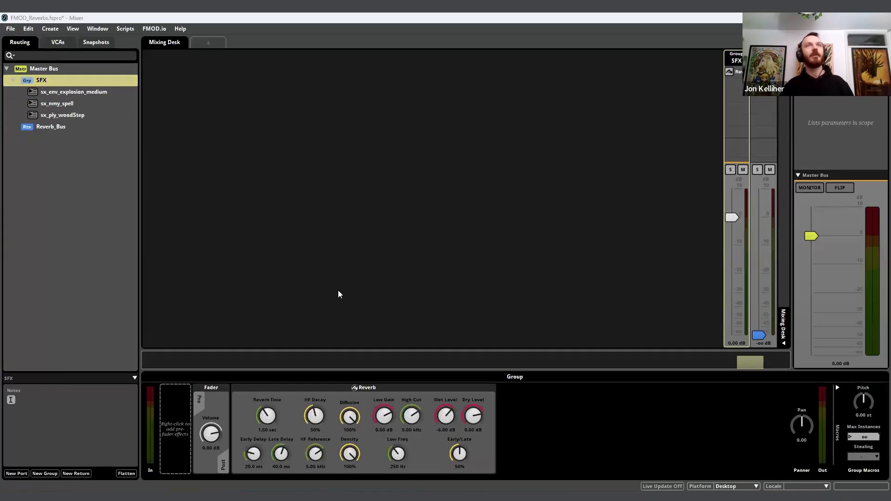
- Audition sx_nmy_spell through the SFX group's reverb and return to the Reverb effect in the Mixer
{"action": "key", "text": "alt+Tab"}
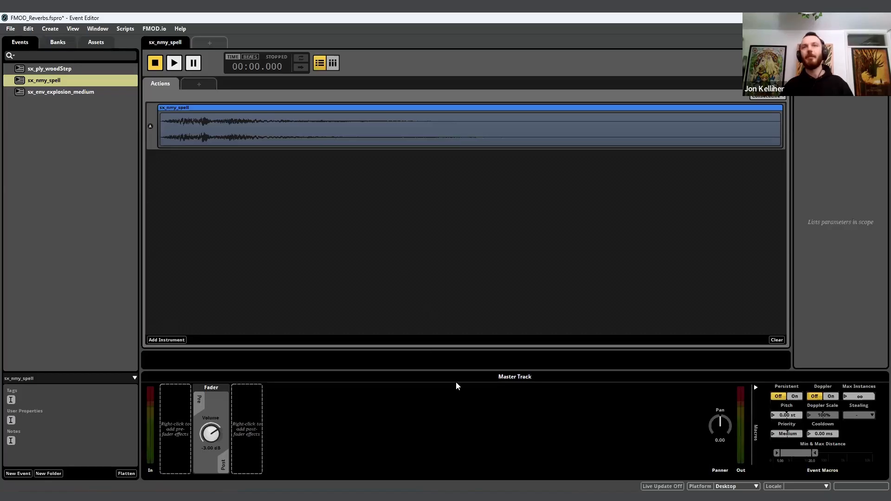
{"action": "key", "text": "space"}
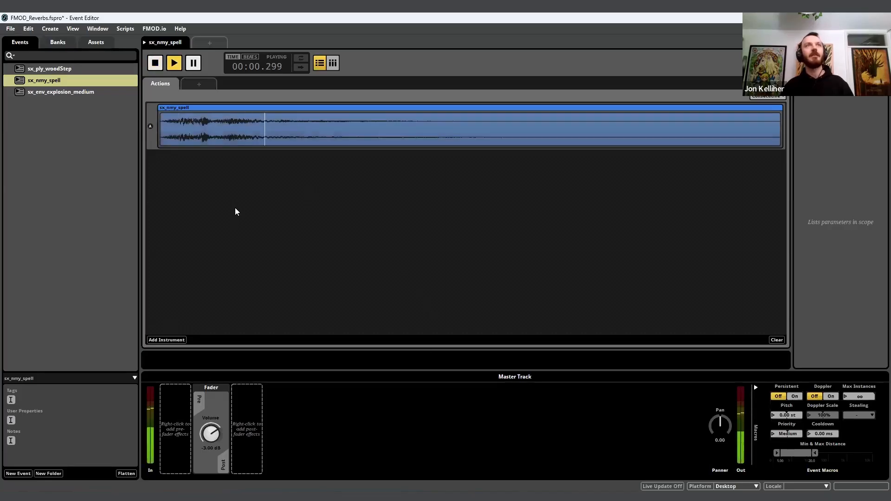
{"action": "key", "text": "ctrl+2"}
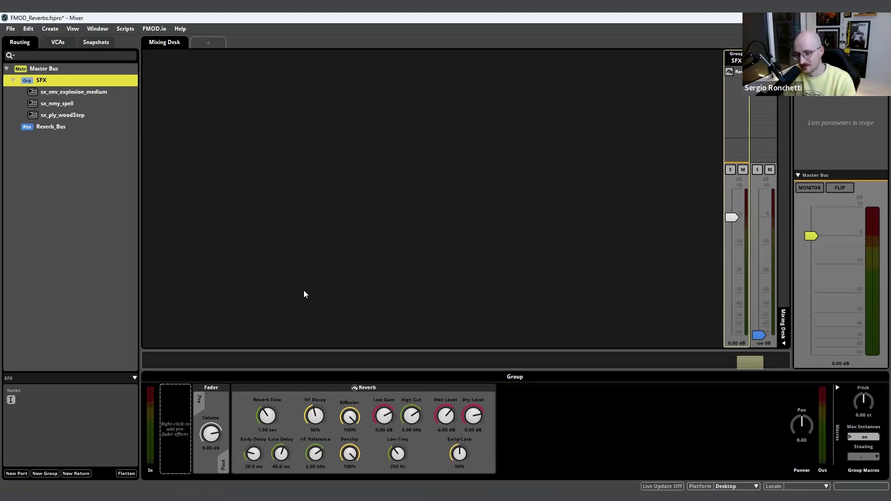
{"action": "left_click", "coordinate": [292, 390]}
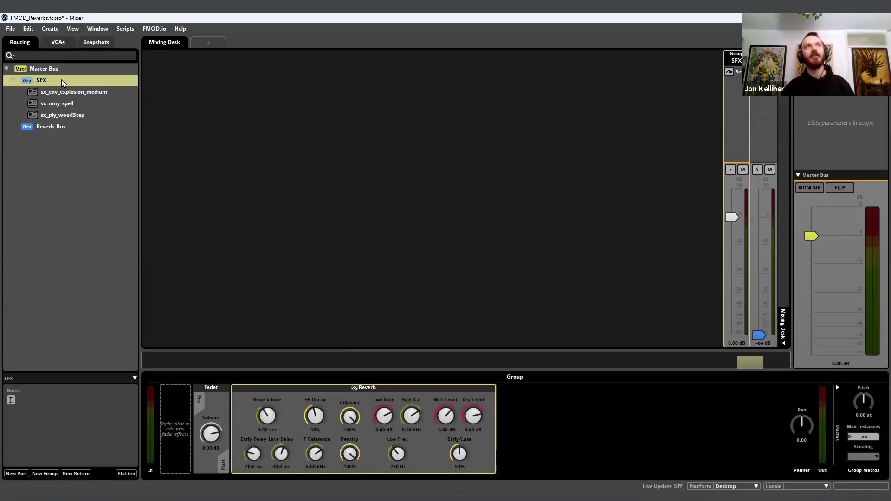
- Create a new group named Explosions inside the SFX group
{"action": "right_click", "coordinate": [76, 81]}
{"action": "left_click", "coordinate": [59, 108]}
{"action": "right_click", "coordinate": [60, 81]}
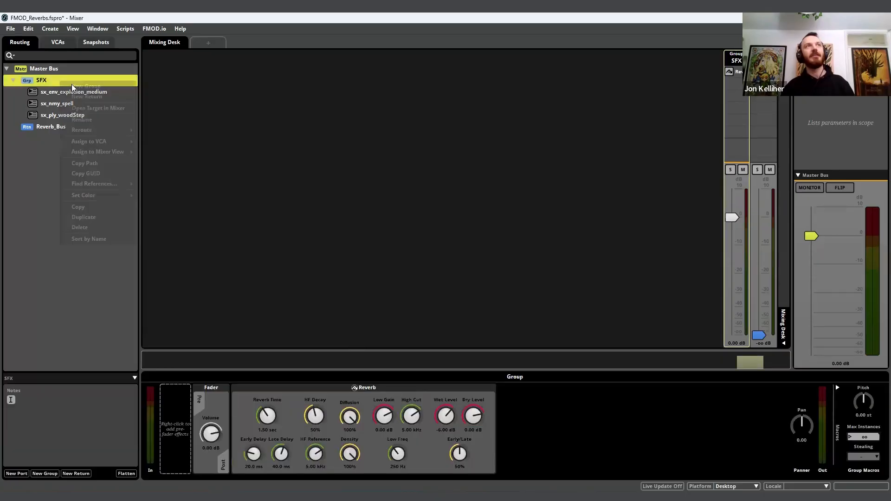
{"action": "left_click", "coordinate": [89, 87]}
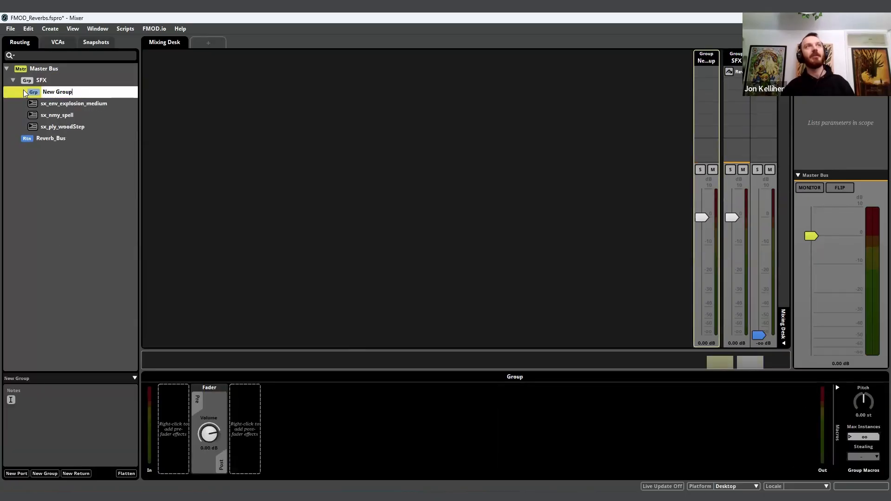
{"action": "type", "text": "Expl"}
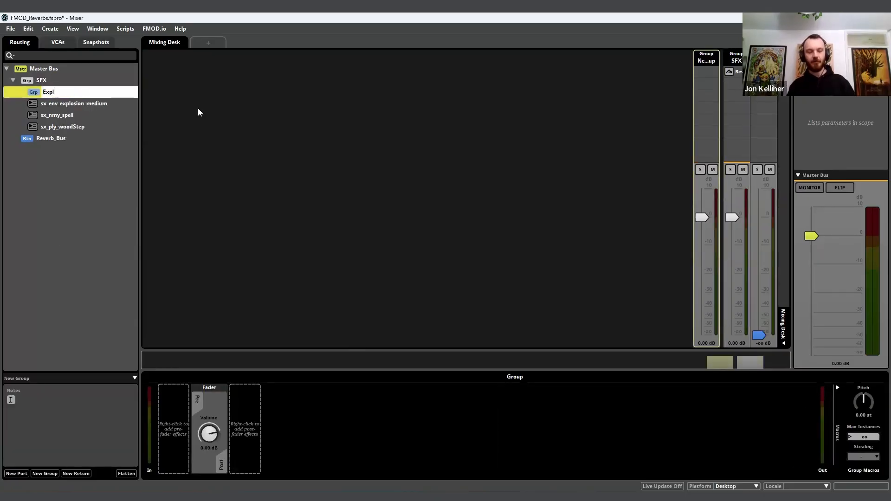
{"action": "type", "text": "osions"}
{"action": "key", "text": "Return"}
- Duplicate the Explosions group twice within SFX, naming the copies Foley and Magic
{"action": "key", "text": "ctrl+d"}
{"action": "double_click", "coordinate": [78, 103]}
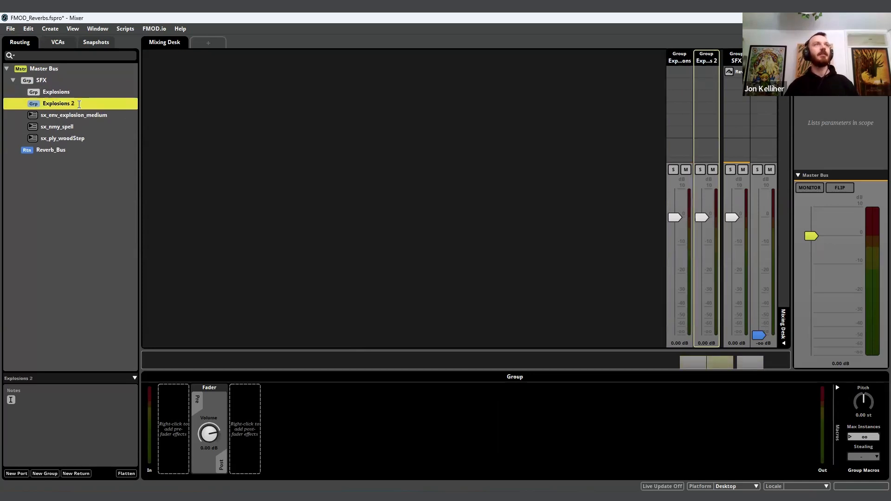
{"action": "type", "text": "Foley"}
{"action": "key", "text": "Return"}
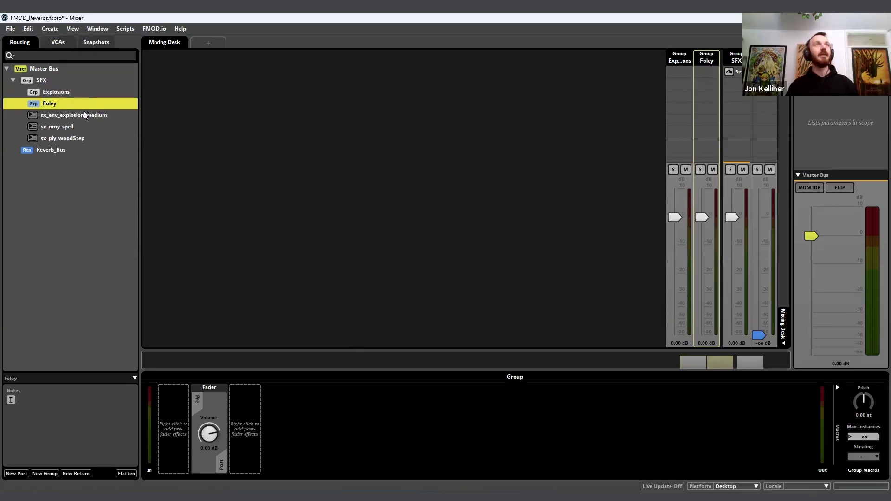
{"action": "key", "text": "ctrl+d"}
{"action": "double_click", "coordinate": [67, 115]}
{"action": "type", "text": "Magic"}
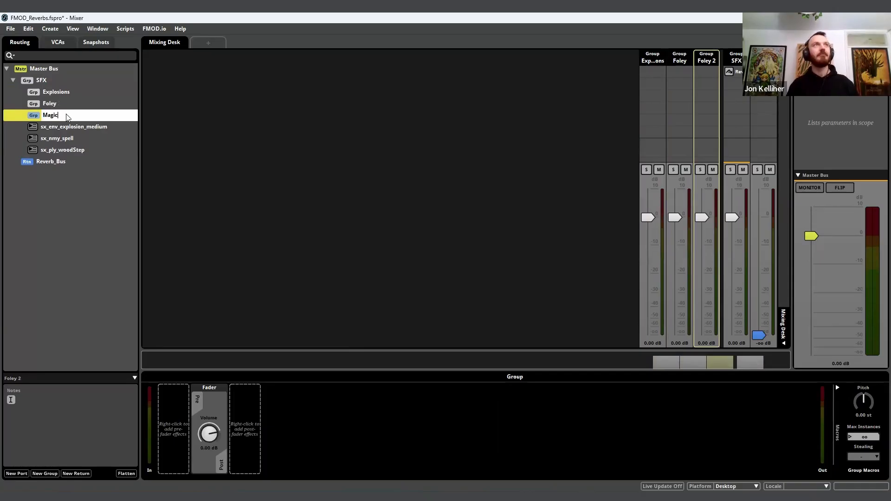
- Route sx_env_explosion_medium into Explosions, sx_ply_woodStep into Foley and sx_nmy_spell into Magic
{"action": "left_click_drag", "start_coordinate": [57, 138], "coordinate": [57, 115]}
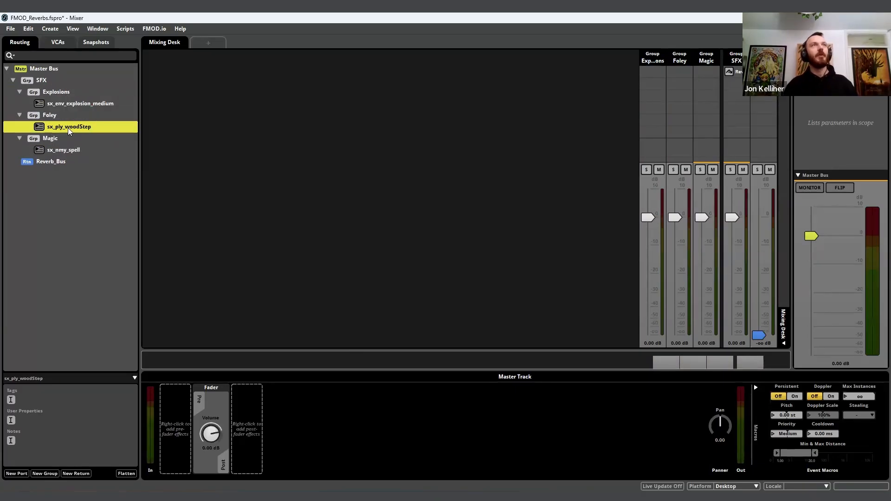
{"action": "left_click", "coordinate": [54, 93]}
{"action": "left_click", "coordinate": [43, 80]}
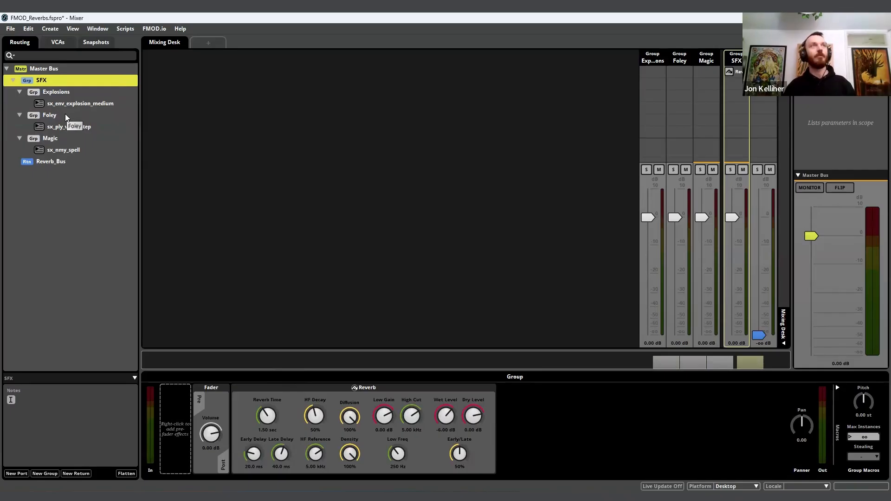
{"action": "left_click", "coordinate": [70, 93]}
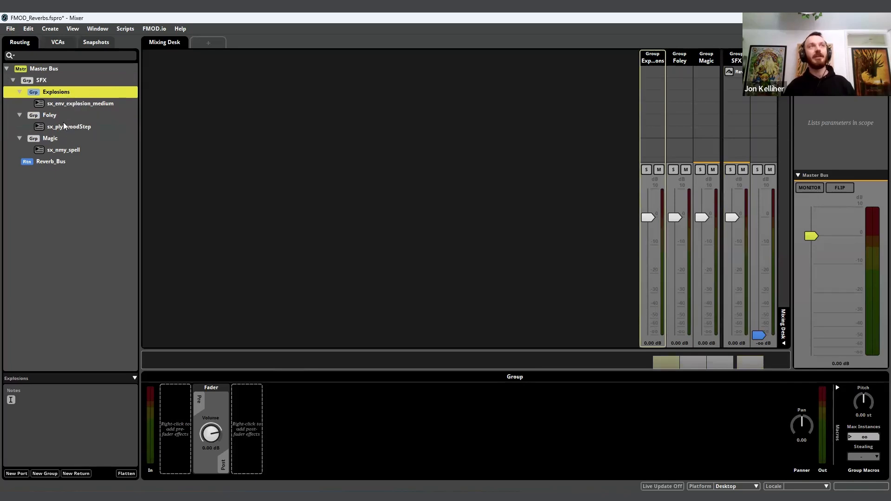
{"action": "left_click", "coordinate": [49, 115]}
- Move the Reverb effect from the SFX group to the post-fader slot of the Reverb_Bus return
{"action": "left_click", "coordinate": [46, 83]}
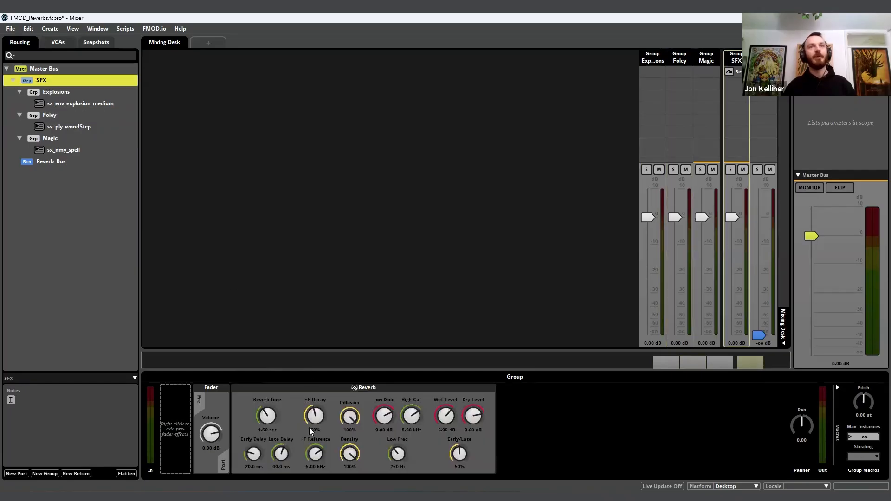
{"action": "left_click", "coordinate": [284, 391]}
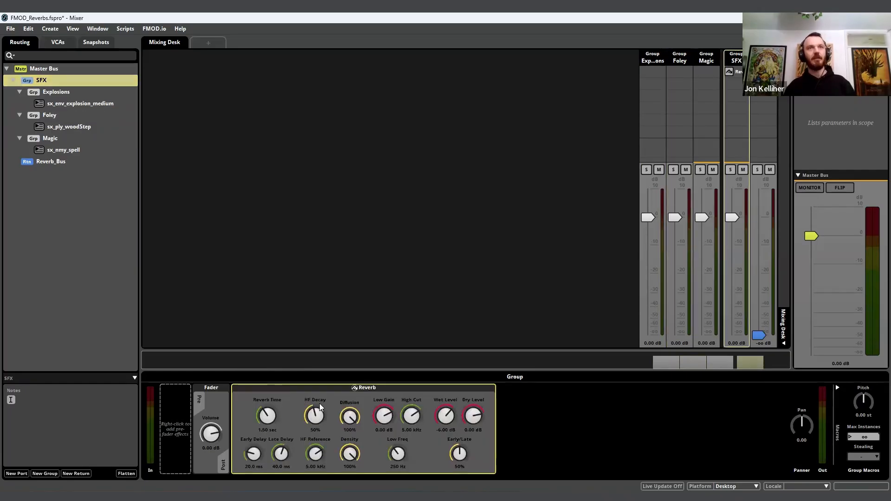
{"action": "key", "text": "Delete"}
{"action": "left_click", "coordinate": [62, 161]}
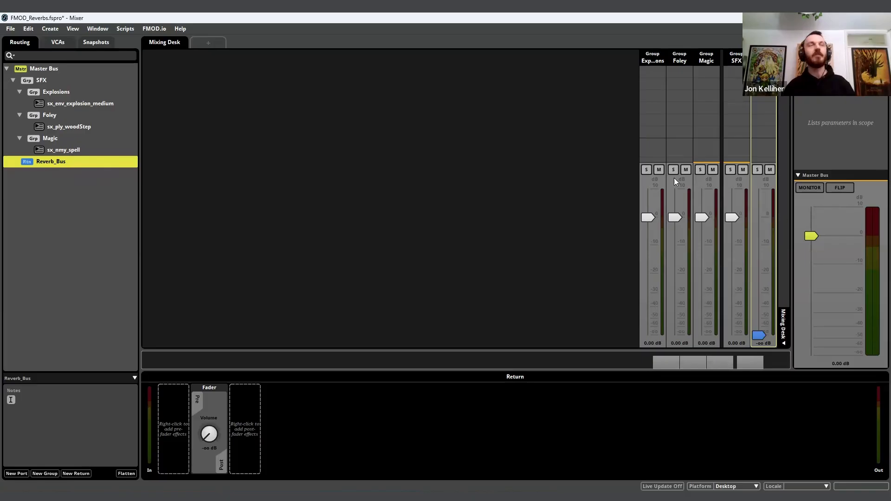
{"action": "left_click", "coordinate": [271, 402]}
{"action": "key", "text": "ctrl+v"}
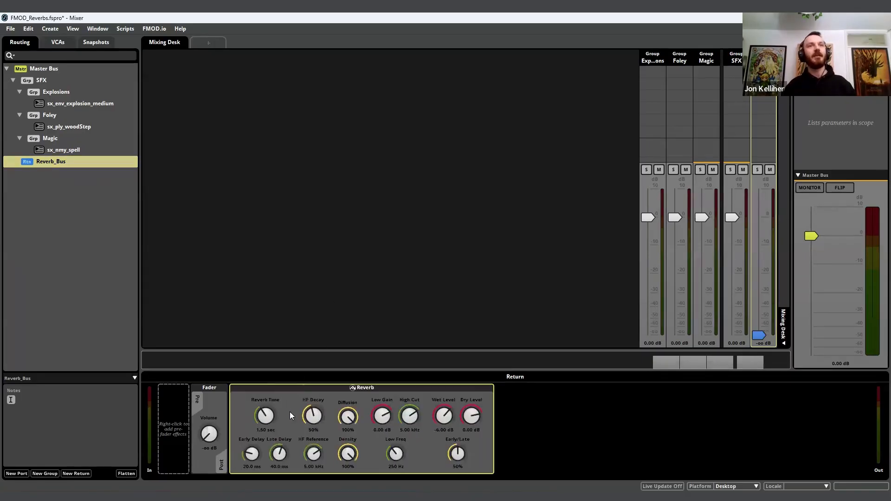
{"action": "left_click", "coordinate": [70, 160]}
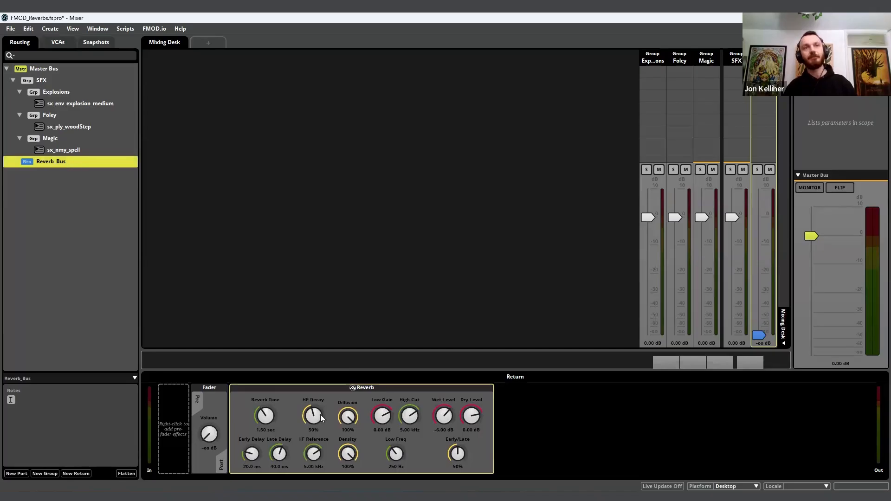
- Add a post-fader send to Reverb_Bus on the Explosions group and set its level to 0 dB
{"action": "left_click", "coordinate": [63, 139]}
{"action": "left_click", "coordinate": [59, 115]}
{"action": "left_click", "coordinate": [65, 90]}
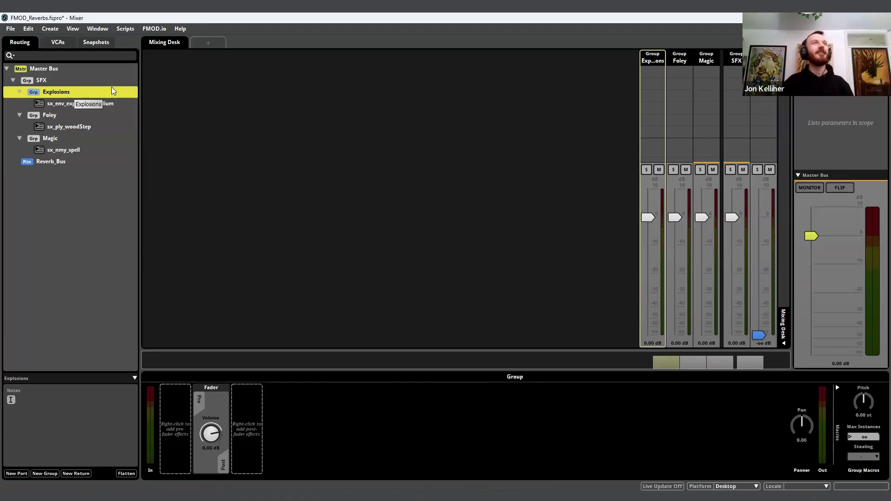
{"action": "right_click", "coordinate": [74, 93]}
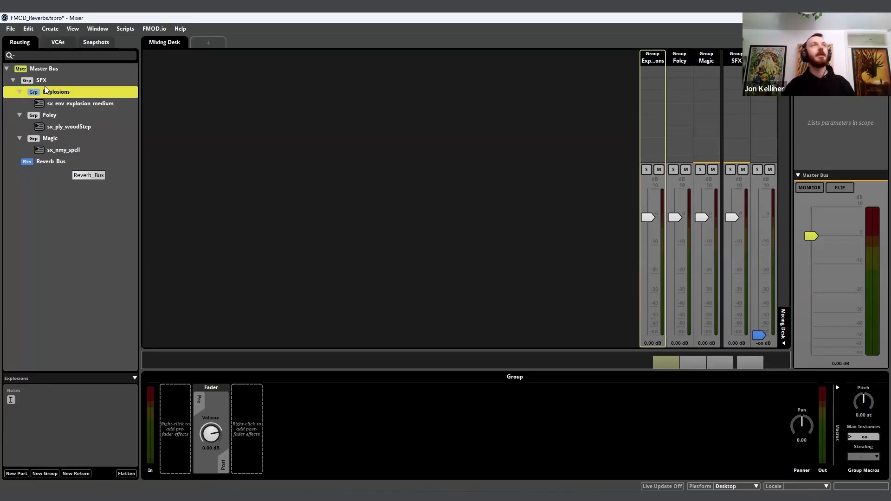
{"action": "right_click", "coordinate": [242, 405]}
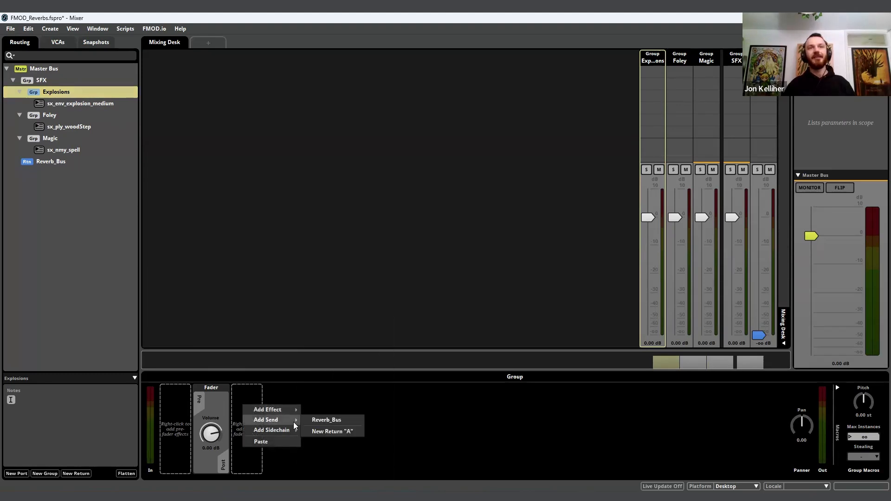
{"action": "mouse_move", "coordinate": [286, 420]}
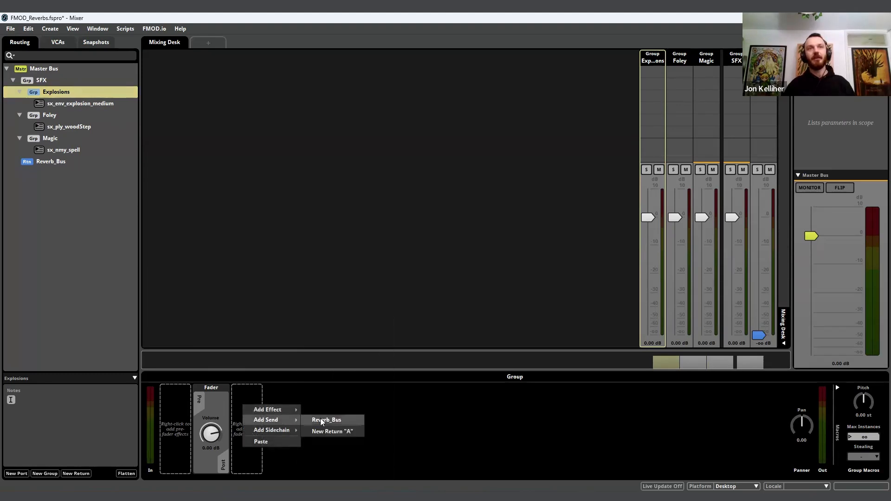
{"action": "left_click", "coordinate": [347, 419]}
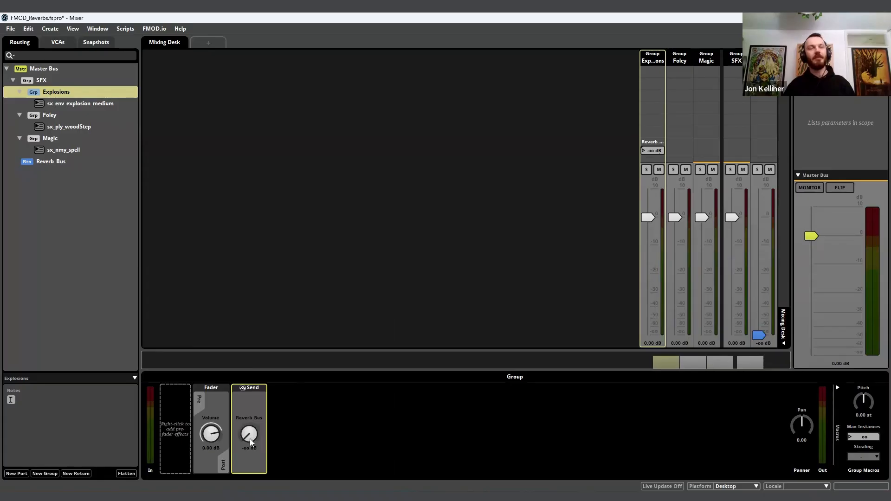
{"action": "left_click_drag", "start_coordinate": [250, 436], "coordinate": [251, 409]}
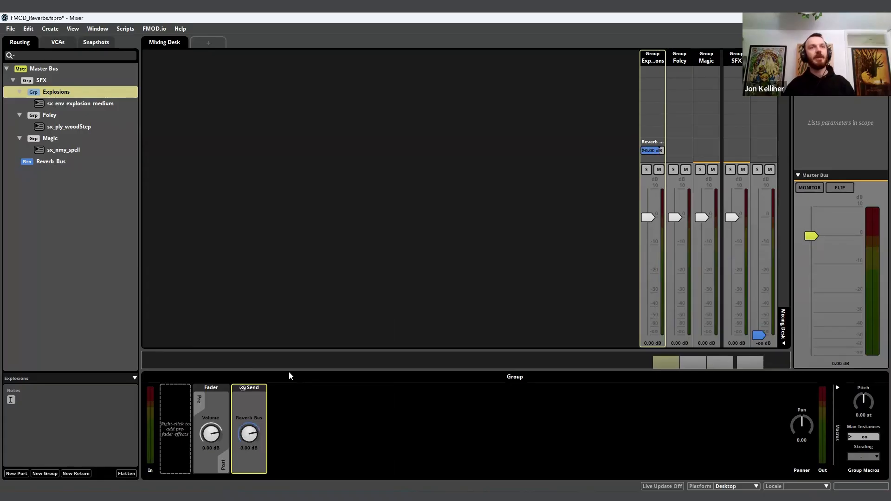
- Copy the 0 dB Reverb_Bus send to the Foley and Magic groups and set the Reverb_Bus return's volume to 0 dB
{"action": "left_click", "coordinate": [88, 115]}
{"action": "right_click", "coordinate": [257, 427]}
{"action": "left_click", "coordinate": [274, 462]}
{"action": "left_click", "coordinate": [70, 138]}
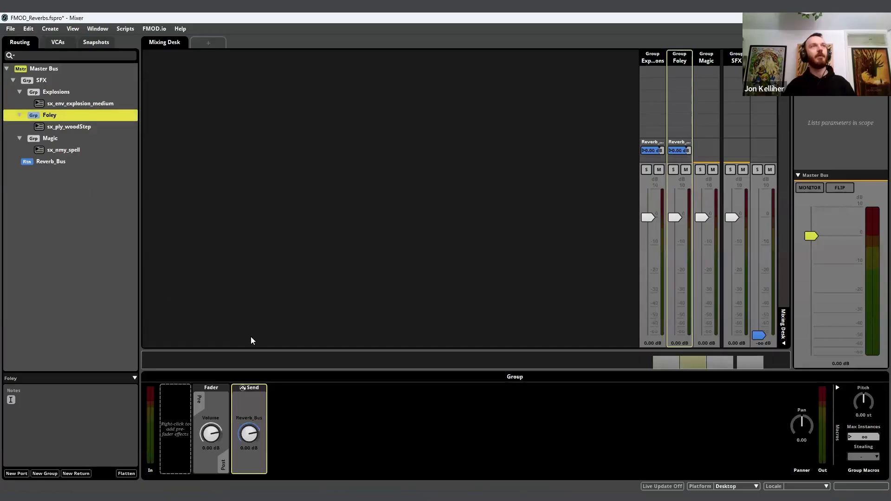
{"action": "key", "text": "ctrl+v"}
{"action": "left_click", "coordinate": [64, 162]}
{"action": "left_click", "coordinate": [70, 141]}
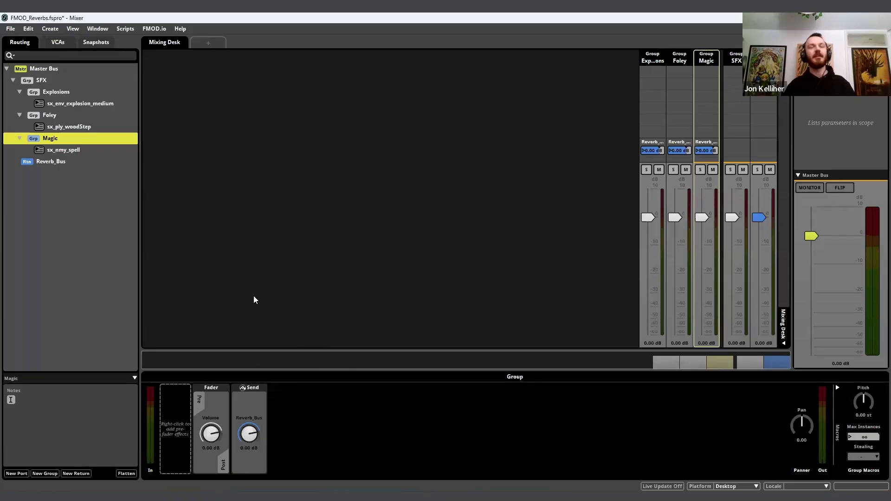
- Set the Reverb_Bus reverb's dry level to minus infinity and its wet level to -7.00 dB
{"action": "left_click", "coordinate": [95, 162]}
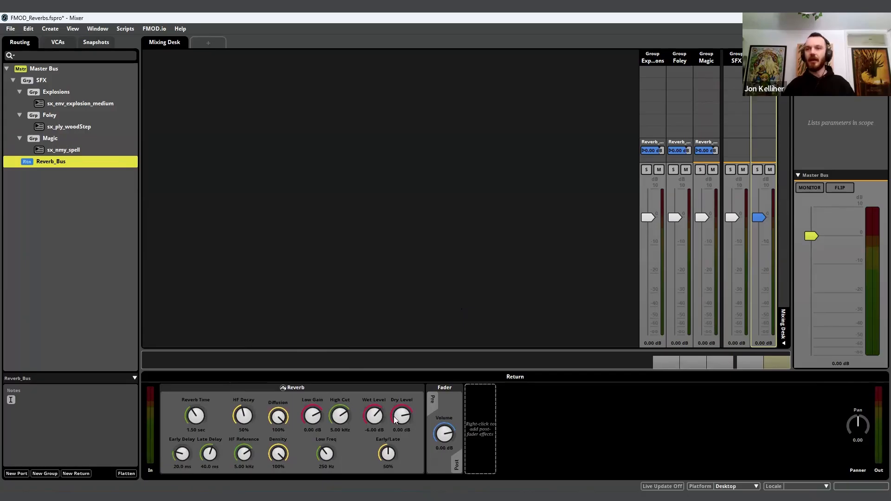
{"action": "left_click_drag", "start_coordinate": [401, 418], "coordinate": [401, 468]}
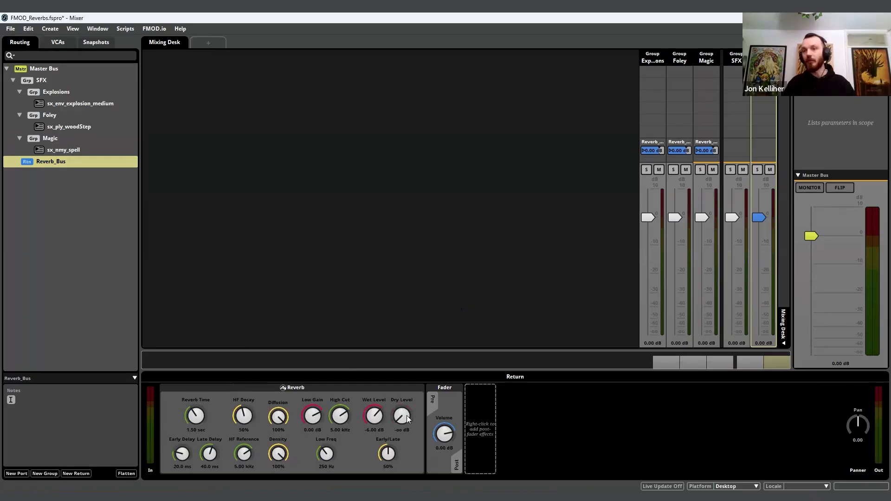
{"action": "left_click", "coordinate": [77, 138]}
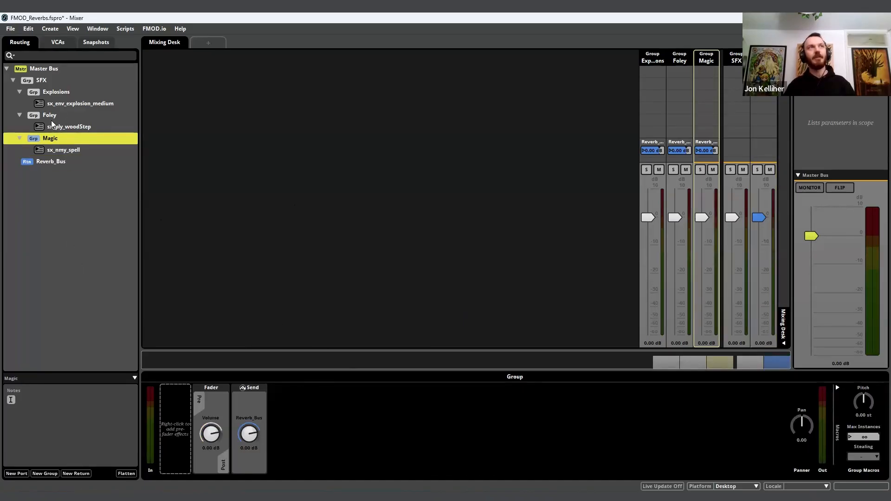
{"action": "left_click", "coordinate": [51, 161]}
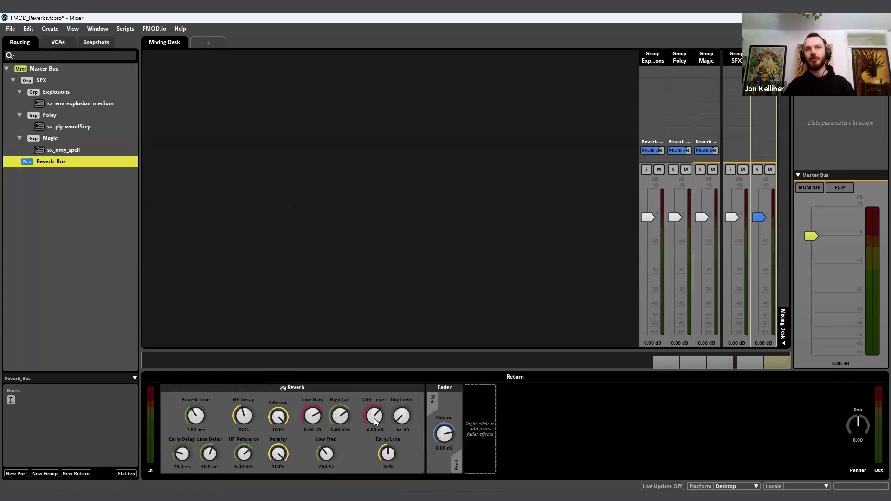
{"action": "left_click_drag", "start_coordinate": [376, 421], "coordinate": [376, 420]}
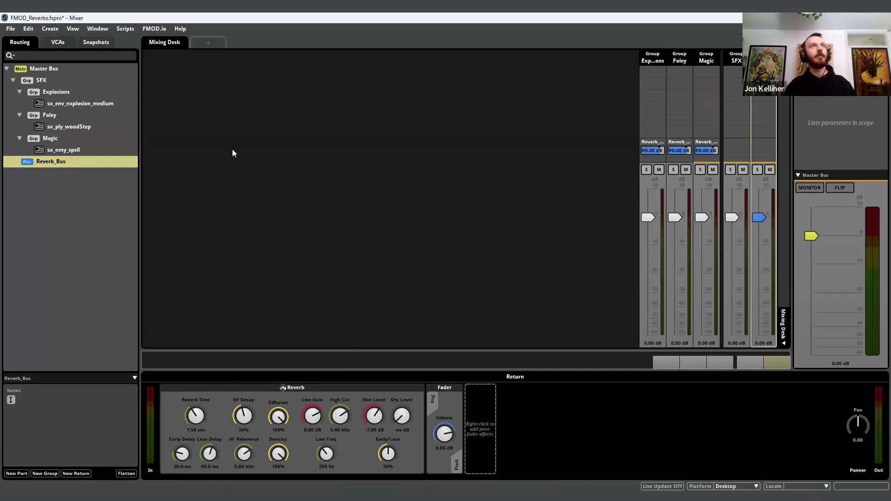
- Audition sx_nmy_spell and sx_env_explosion_medium in the Event Editor through the shared reverb return
{"action": "key", "text": "ctrl+1"}
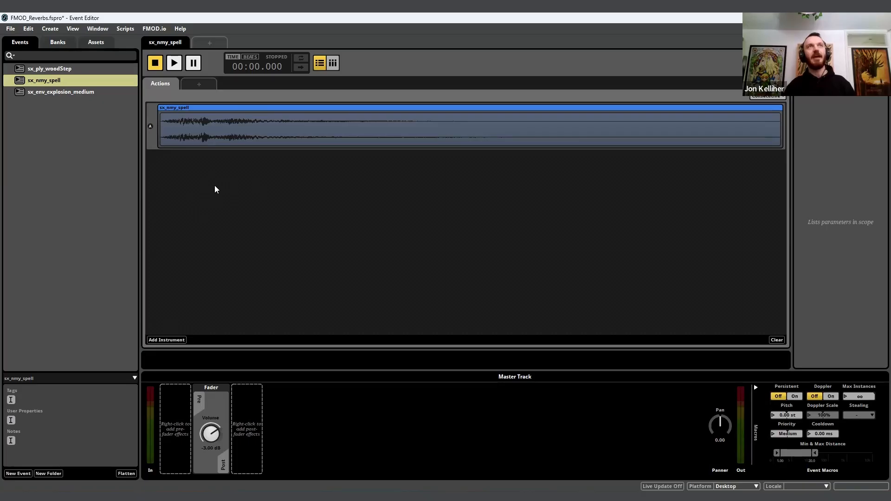
{"action": "key", "text": "space"}
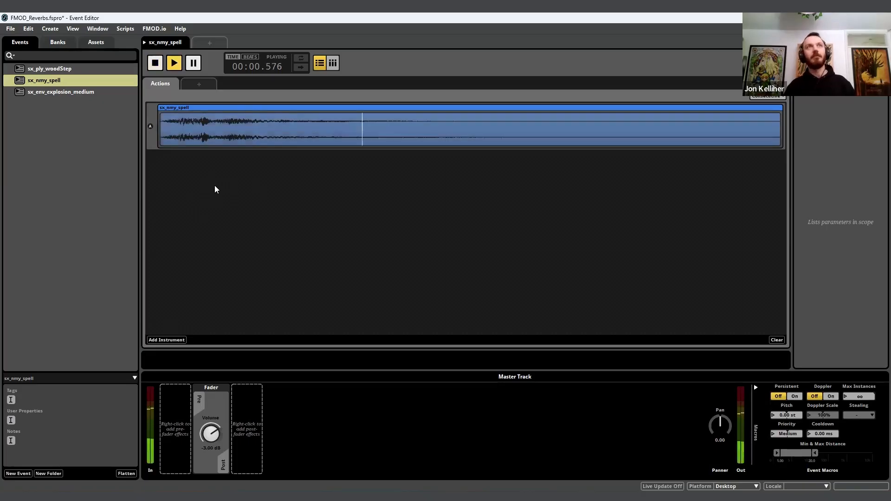
{"action": "left_click", "coordinate": [90, 92]}
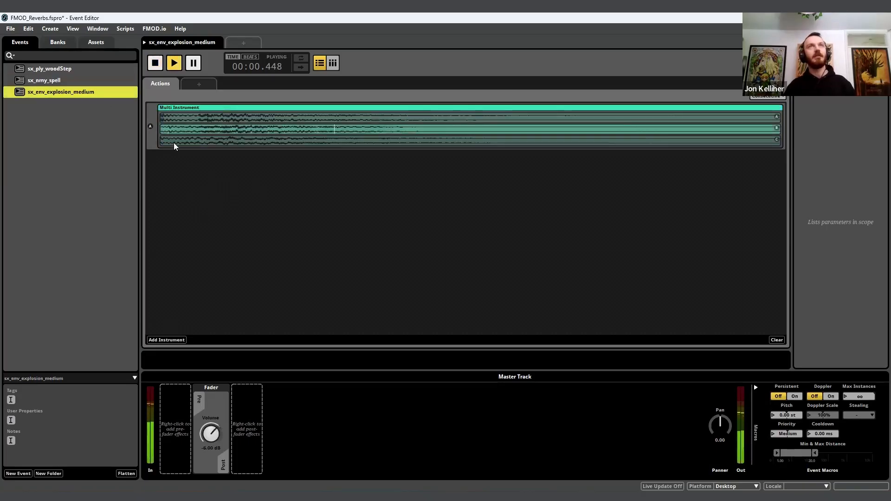
- Replay sx_env_explosion_medium in the Event Editor to hear it through the shared reverb return
{"action": "key", "text": "space"}
{"action": "key", "text": "space"}
{"action": "key", "text": "space"}
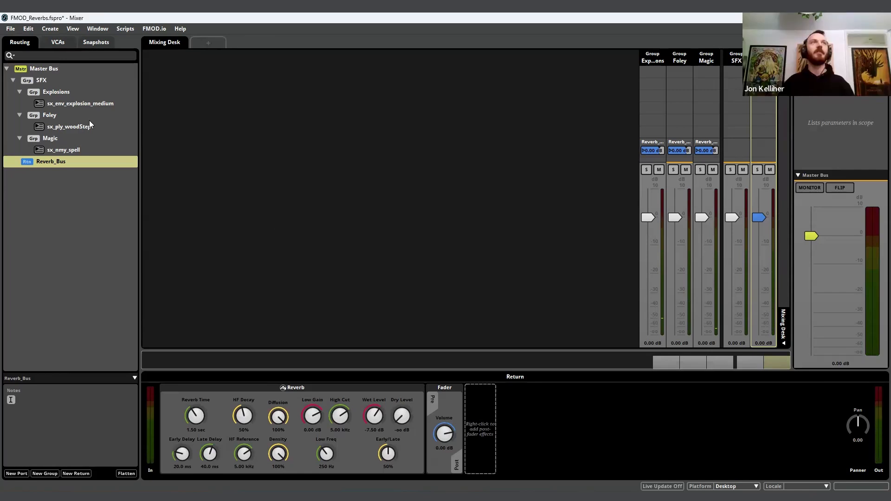
- Lower the Foley group's send to Reverb_Bus to -14.0 dB and audition sx_ply_woodStep with it
{"action": "left_click", "coordinate": [111, 115]}
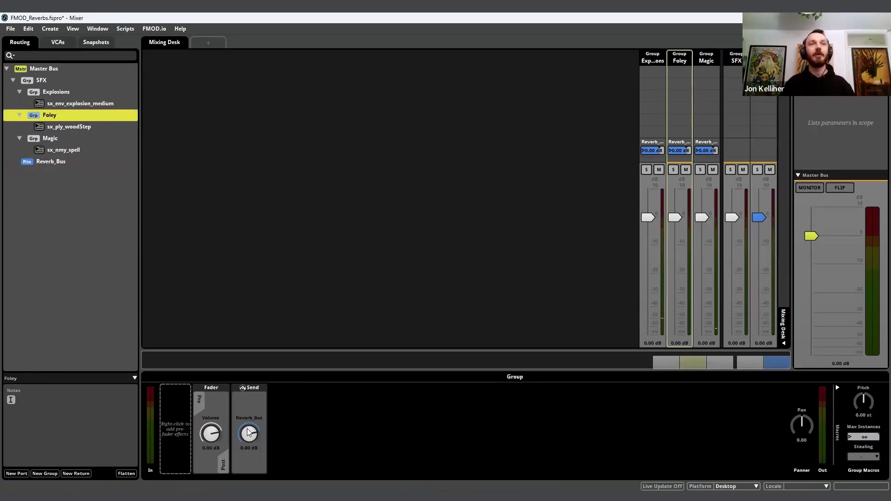
{"action": "left_click_drag", "start_coordinate": [249, 433], "coordinate": [250, 436]}
{"action": "key", "text": "ctrl+1"}
{"action": "key", "text": "space"}
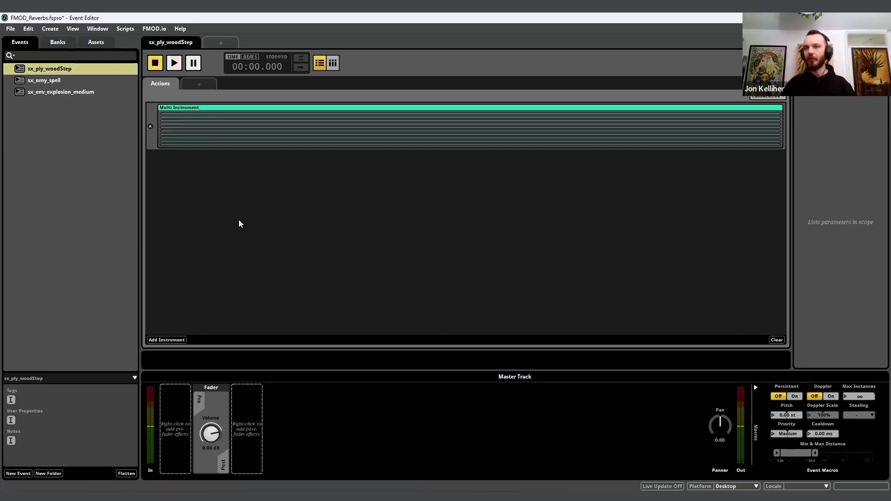
{"action": "key", "text": "ctrl+2"}
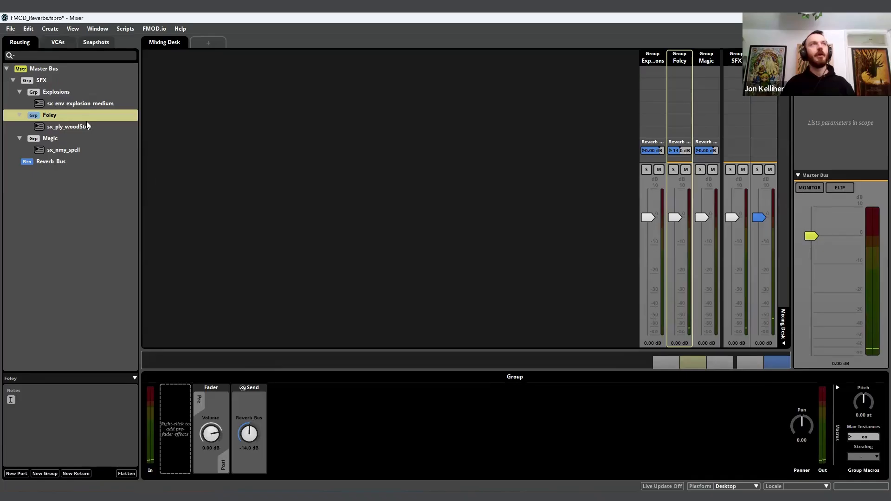
- Compare the Reverb_Bus sends of the Foley, Explosions and Magic groups and restore the Foley send to 0 dB
{"action": "left_click", "coordinate": [90, 163]}
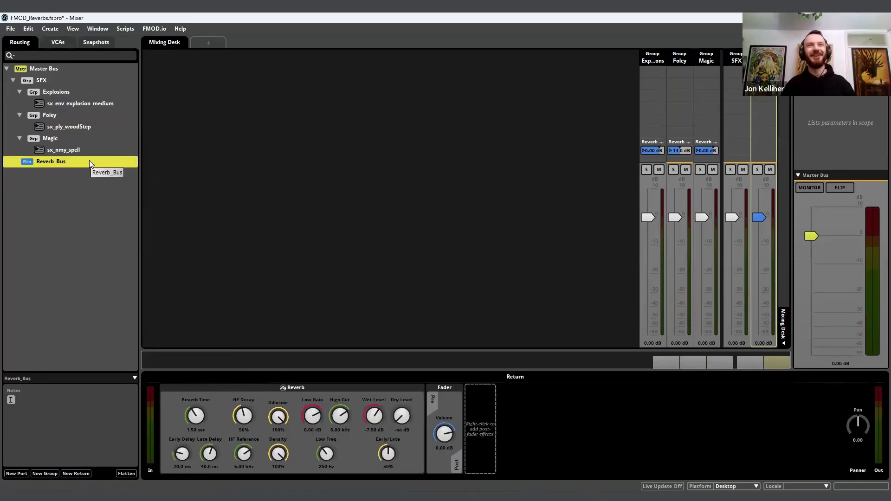
{"action": "left_click", "coordinate": [69, 116]}
{"action": "left_click", "coordinate": [70, 92]}
{"action": "left_click", "coordinate": [70, 136]}
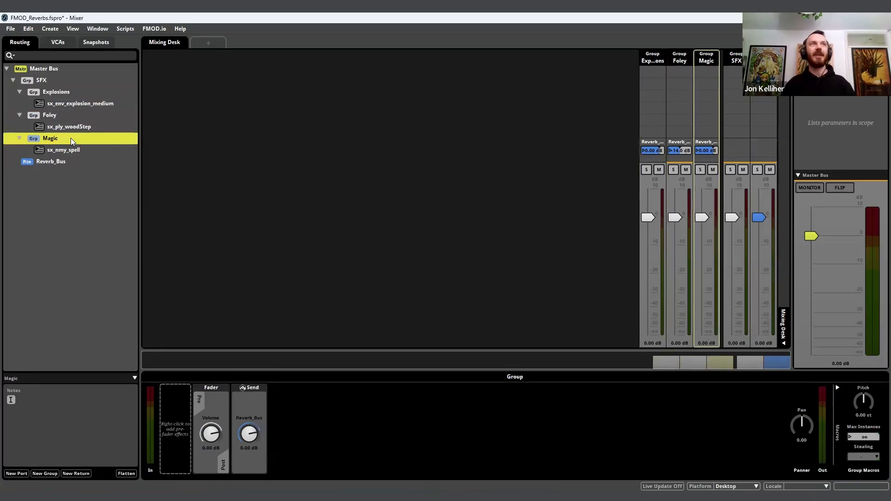
{"action": "left_click", "coordinate": [68, 112]}
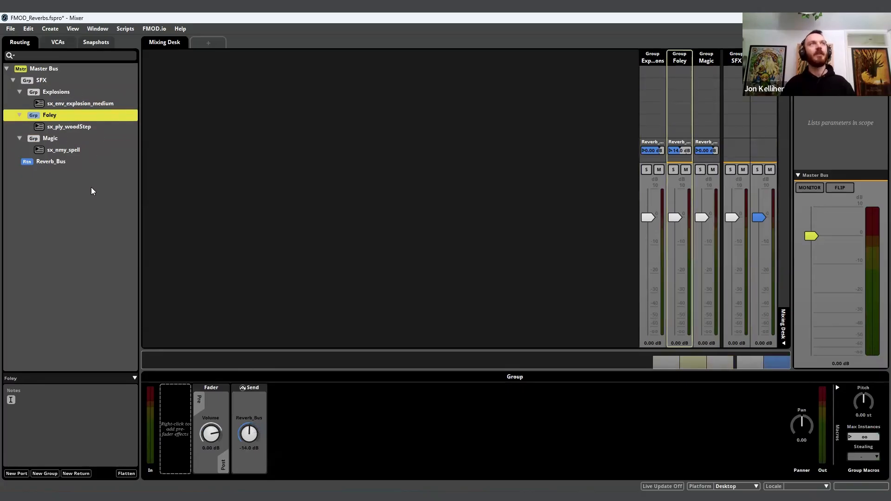
{"action": "left_click", "coordinate": [69, 161]}
{"action": "left_click", "coordinate": [69, 115]}
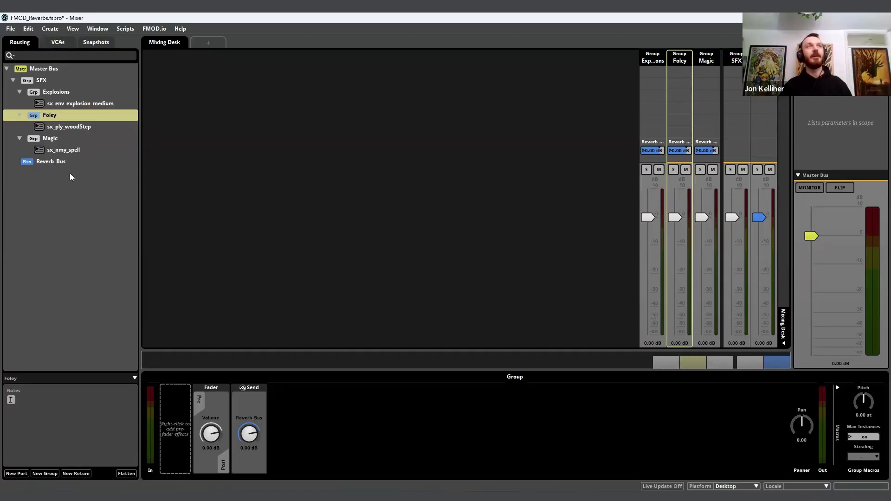
- Try automating the Reverb Time of the Reverb_Bus reverb and browse the parameters for an automation curve
{"action": "left_click", "coordinate": [57, 163]}
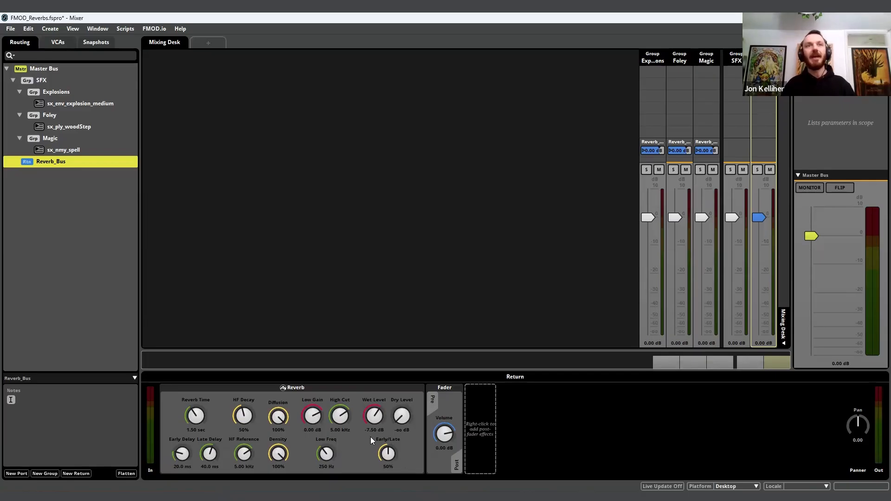
{"action": "left_click", "coordinate": [201, 417]}
{"action": "right_click", "coordinate": [201, 416]}
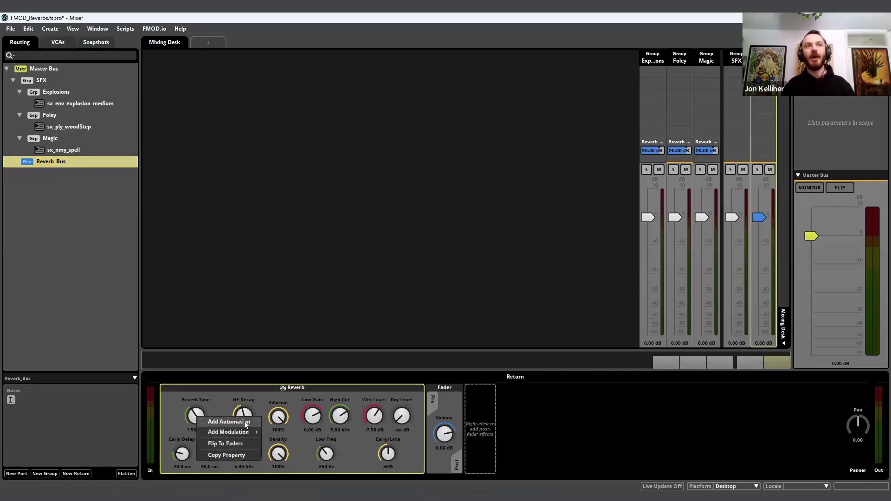
{"action": "left_click", "coordinate": [255, 422]}
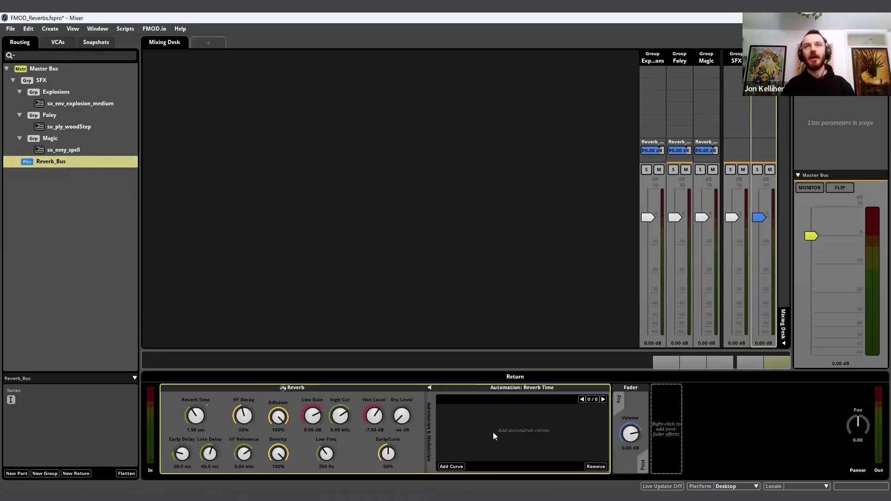
{"action": "left_click", "coordinate": [451, 467]}
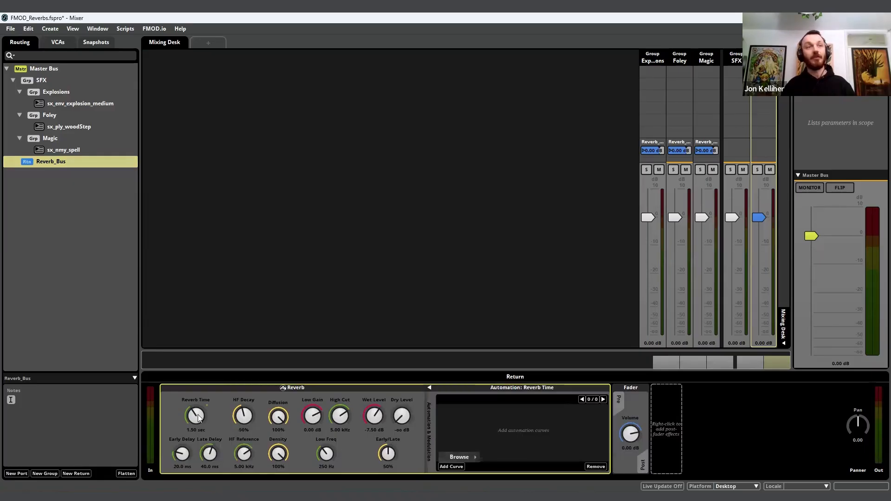
{"action": "mouse_move", "coordinate": [450, 460]}
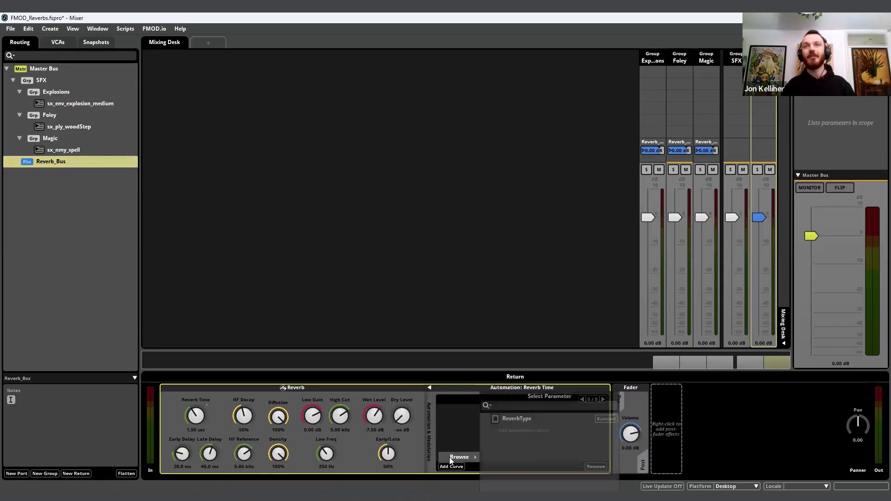
{"action": "left_click", "coordinate": [470, 430]}
{"action": "right_click", "coordinate": [483, 420]}
{"action": "left_click", "coordinate": [509, 424]}
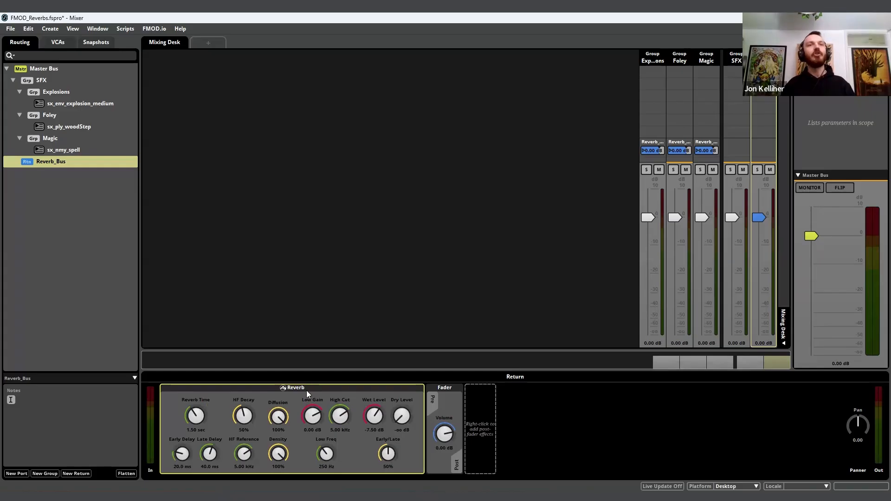
- Examine the Reverb_Small and Reverb_Large snapshots alongside the Reverb_Bus return's reverb settings
{"action": "left_click", "coordinate": [96, 42]}
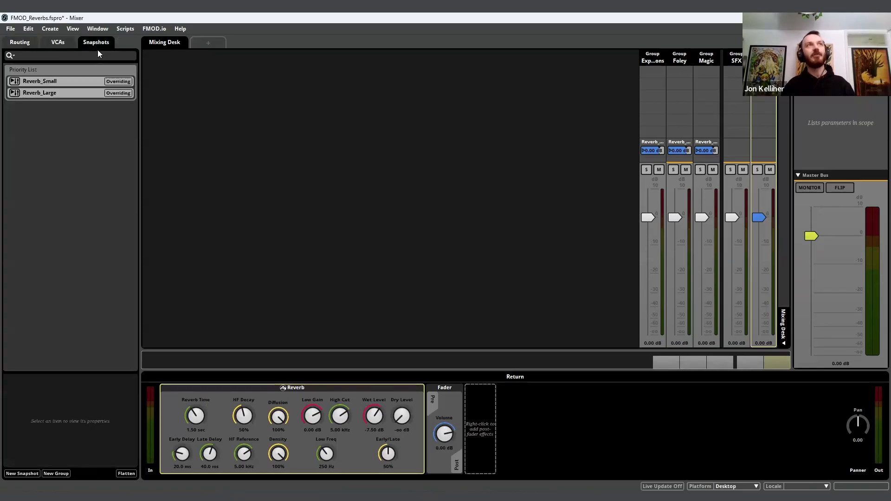
{"action": "left_click", "coordinate": [82, 81]}
{"action": "left_click", "coordinate": [82, 91]}
{"action": "left_click", "coordinate": [80, 84]}
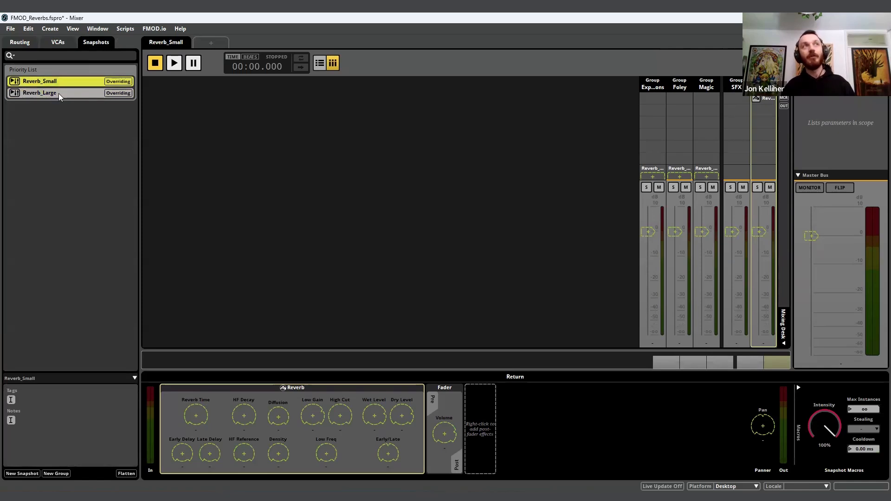
{"action": "left_click", "coordinate": [20, 42]}
{"action": "left_click", "coordinate": [94, 43]}
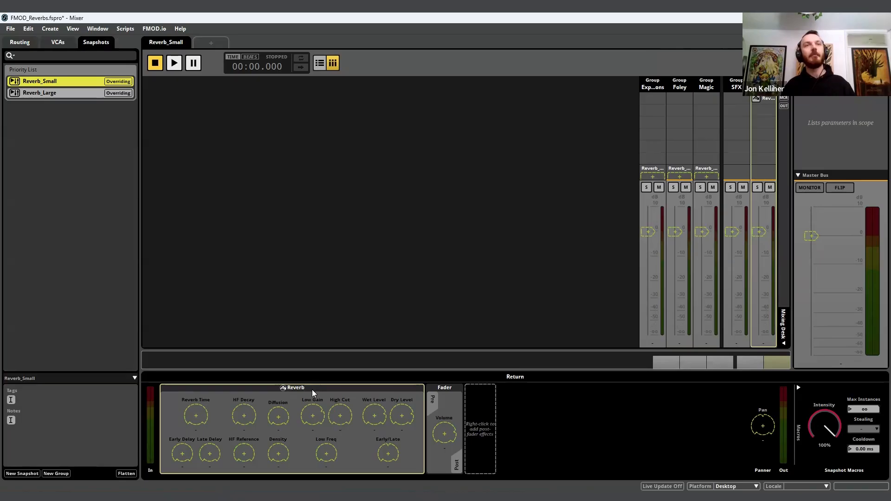
{"action": "left_click", "coordinate": [20, 42]}
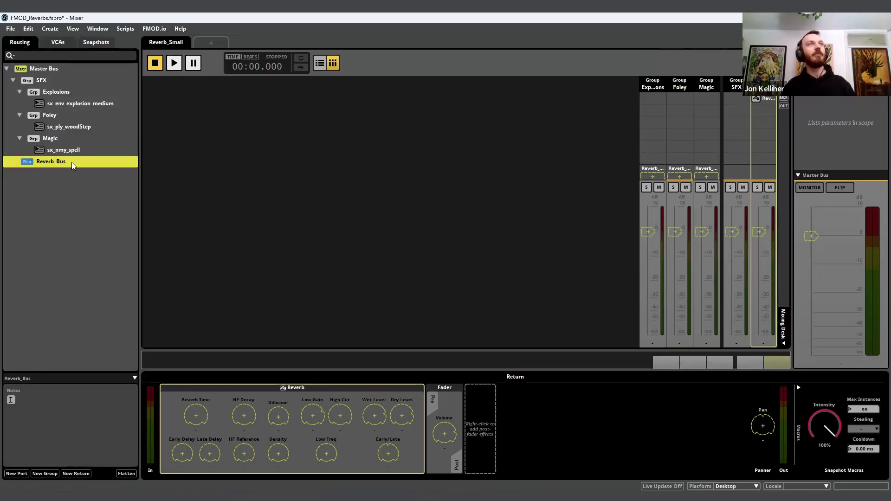
{"action": "left_click", "coordinate": [96, 42]}
{"action": "left_click", "coordinate": [61, 156]}
- Set the wet level of the Reverb_Bus return's reverb to minus infinity in the main mix
{"action": "left_click", "coordinate": [20, 43]}
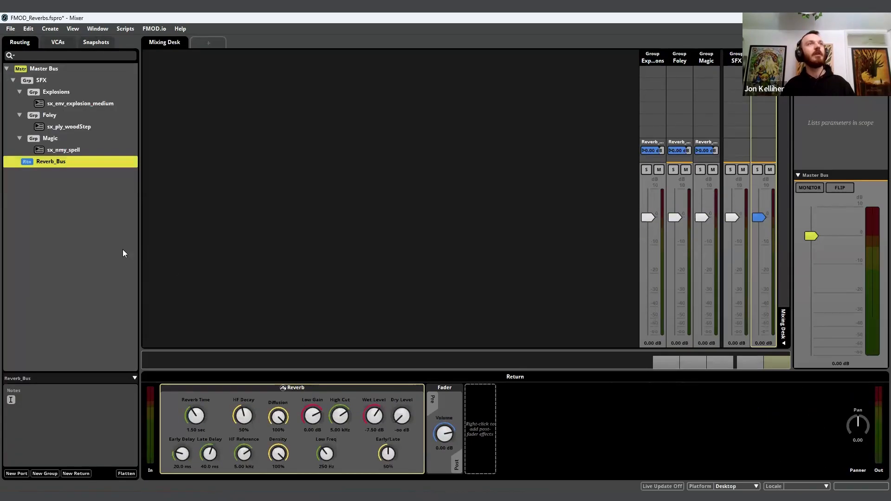
{"action": "left_click", "coordinate": [177, 297]}
{"action": "left_click", "coordinate": [82, 167]}
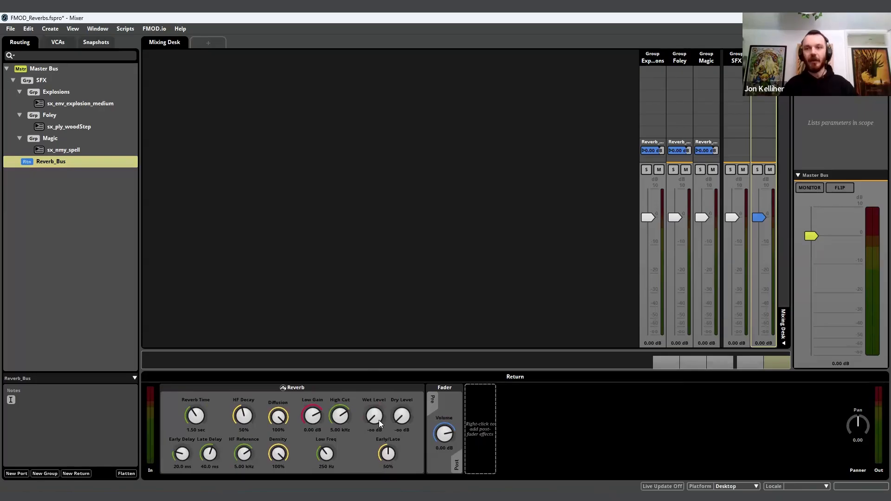
- Apply the Living Room preset to the Reverb_Bus reverb in the Reverb_Small snapshot
{"action": "left_click", "coordinate": [107, 43]}
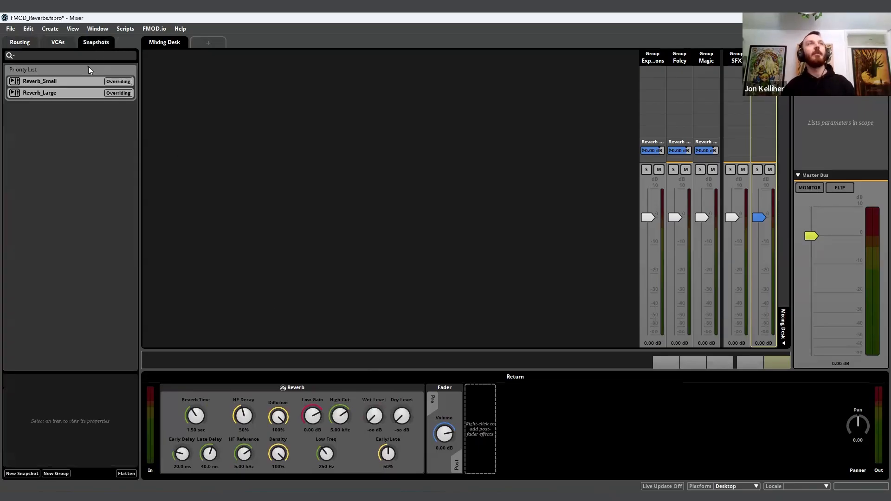
{"action": "left_click", "coordinate": [65, 81]}
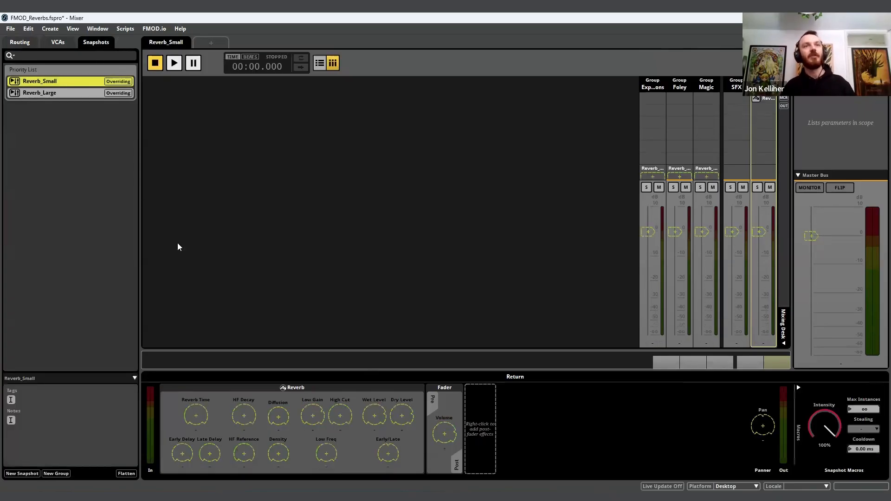
{"action": "right_click", "coordinate": [333, 386]}
{"action": "mouse_move", "coordinate": [377, 391]}
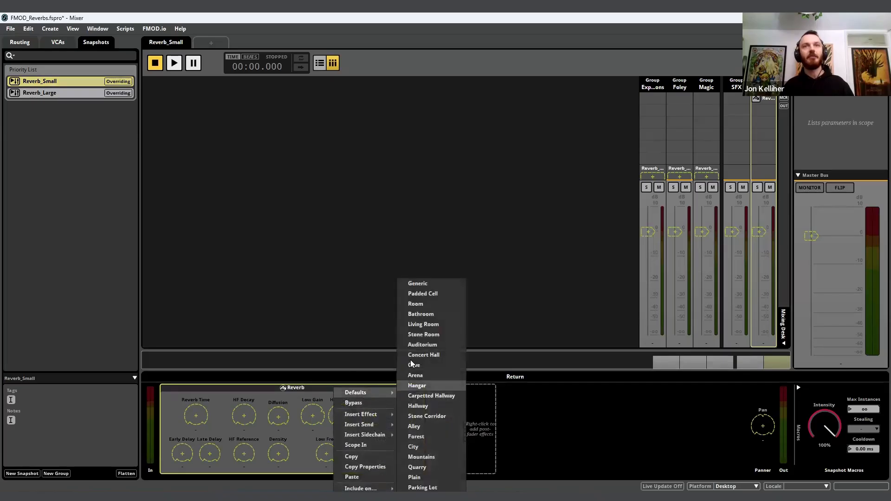
{"action": "left_click", "coordinate": [435, 325]}
- Apply the Parking Lot preset to the reverb in the Reverb_Large snapshot and raise its wet level
{"action": "left_click", "coordinate": [60, 93]}
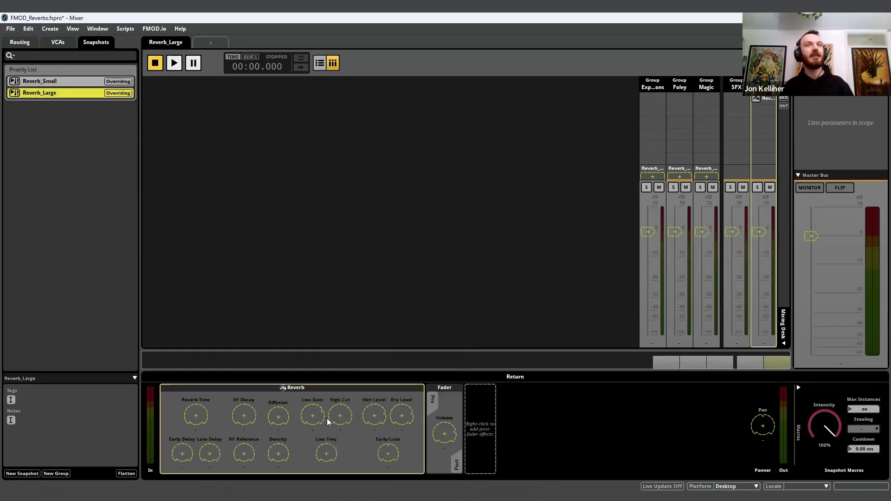
{"action": "right_click", "coordinate": [330, 386]}
{"action": "mouse_move", "coordinate": [370, 392]}
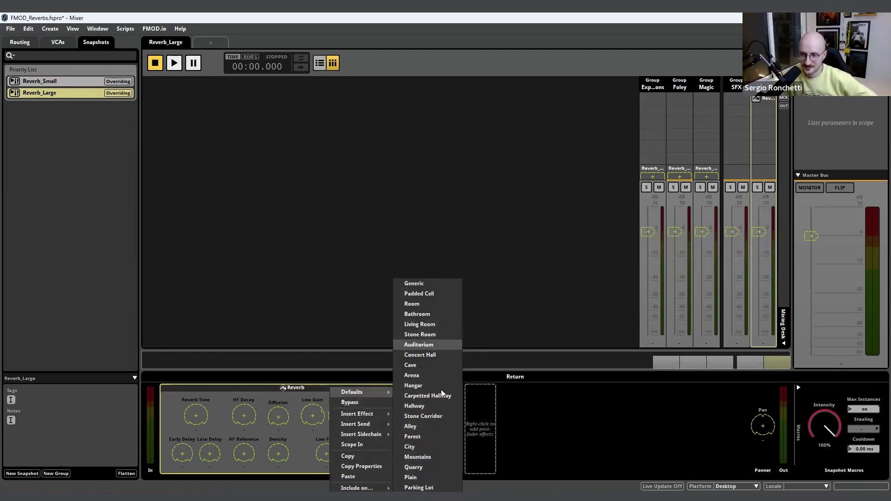
{"action": "left_click", "coordinate": [420, 488]}
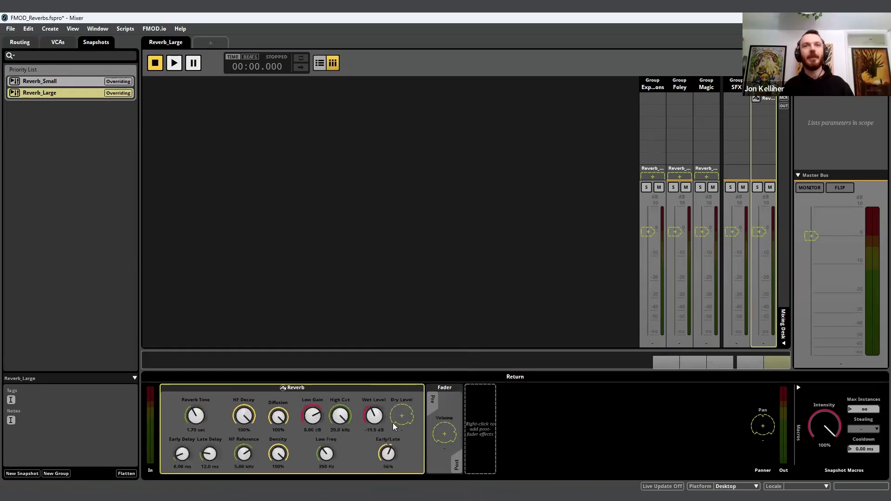
{"action": "left_click_drag", "start_coordinate": [371, 419], "coordinate": [374, 410]}
- Start the Reverb_Small snapshot and audition sx_ply_woodStep in the Event Editor while it runs
{"action": "left_click", "coordinate": [71, 95]}
{"action": "key", "text": "Up"}
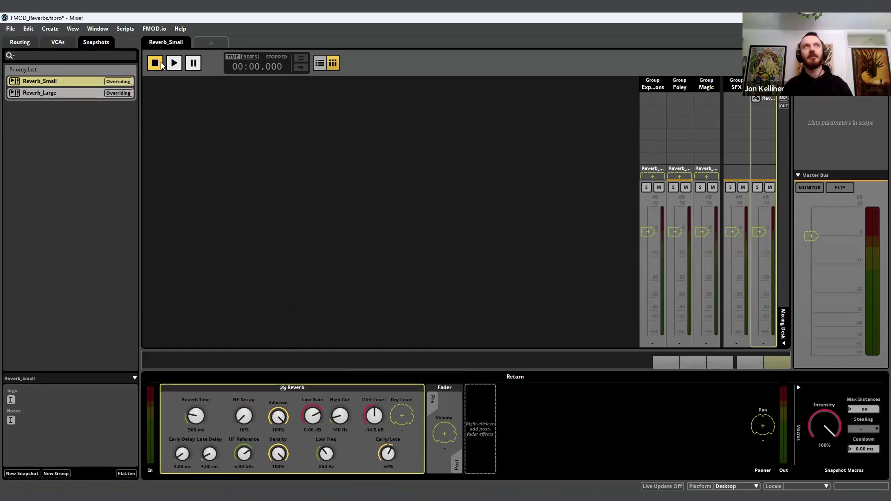
{"action": "left_click", "coordinate": [174, 63]}
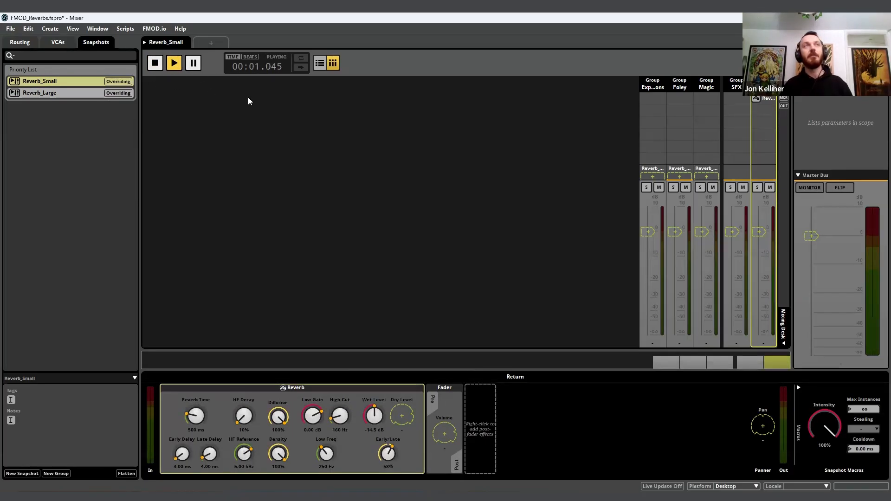
{"action": "key", "text": "ctrl+1"}
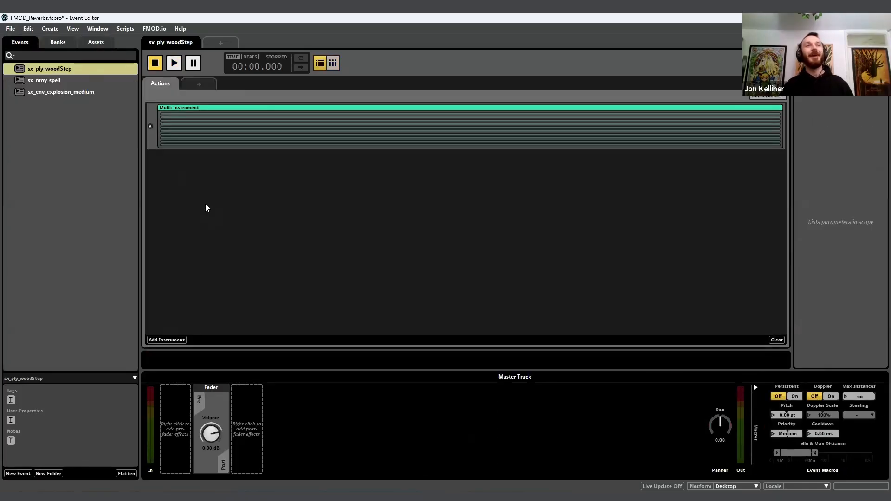
{"action": "key", "text": "space"}
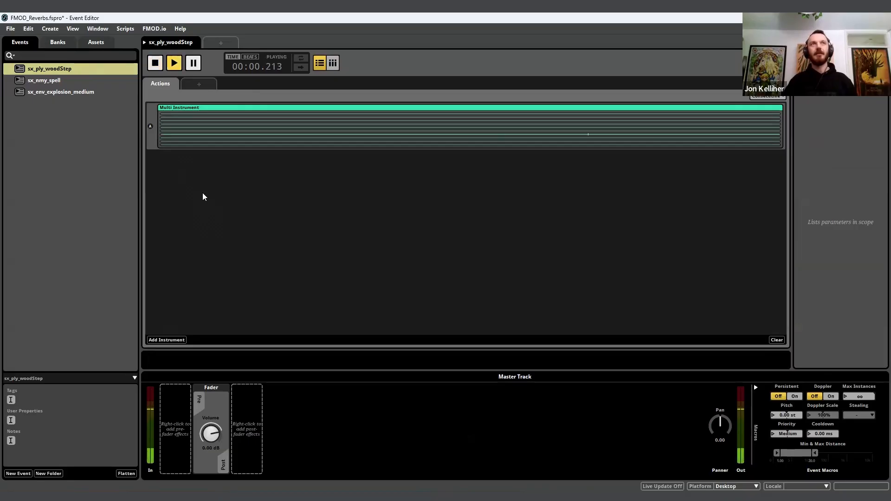
- Stop the Reverb_Small snapshot and audition sx_ply_woodStep without it for comparison
{"action": "key", "text": "alt+Tab"}
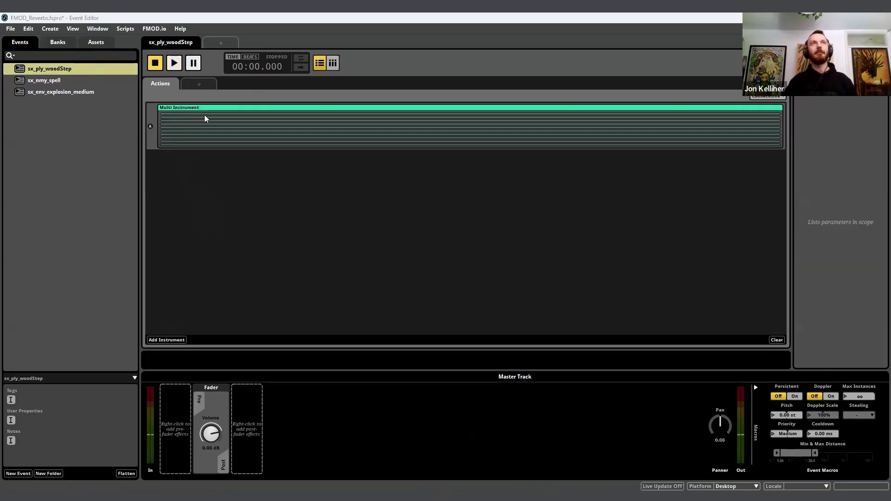
{"action": "left_click", "coordinate": [155, 64]}
{"action": "key", "text": "alt+Tab"}
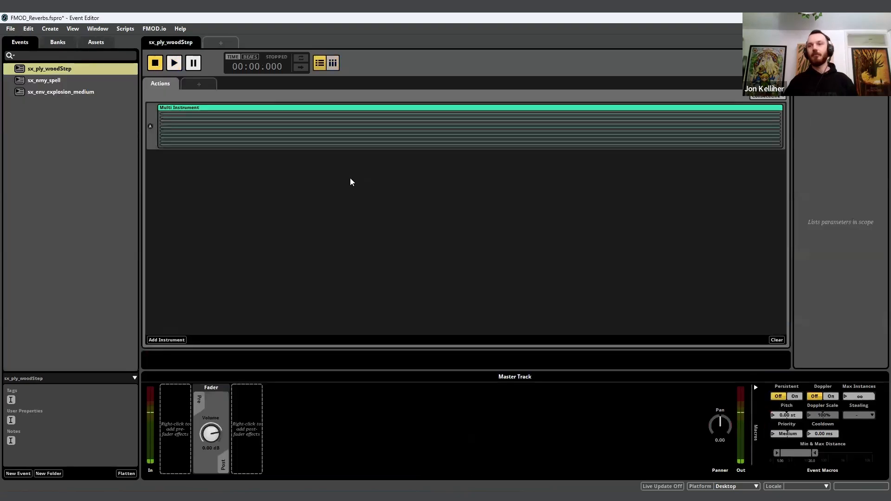
- Restart the Reverb_Small snapshot with a higher reverb wet level and audition sx_ply_woodStep again
{"action": "key", "text": "alt+Tab"}
{"action": "left_click", "coordinate": [174, 63]}
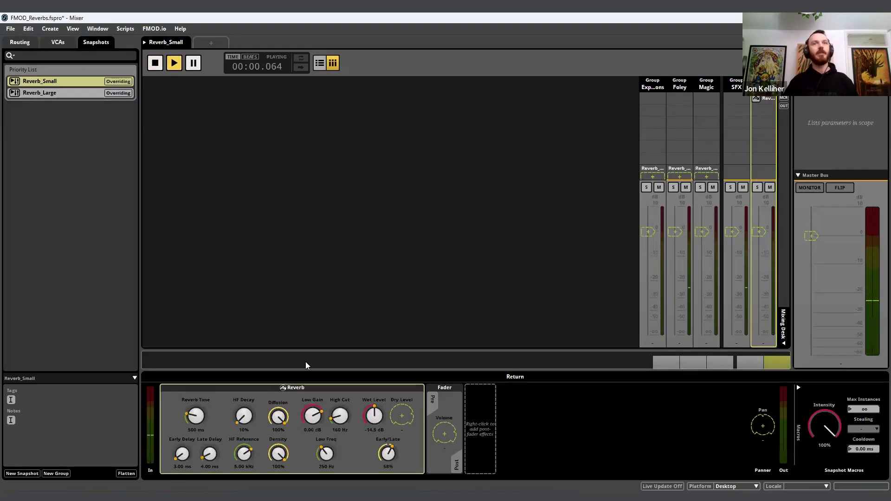
{"action": "left_click_drag", "start_coordinate": [370, 414], "coordinate": [367, 406]}
{"action": "key", "text": "alt+Tab"}
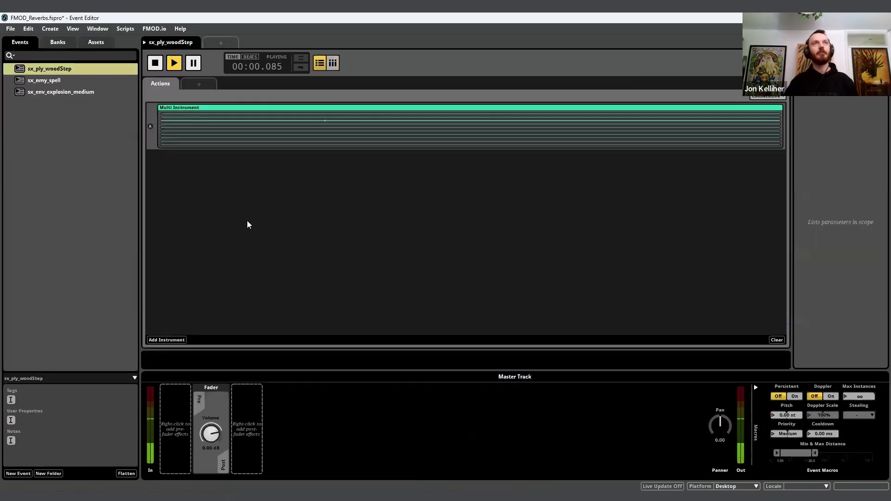
{"action": "key", "text": "space"}
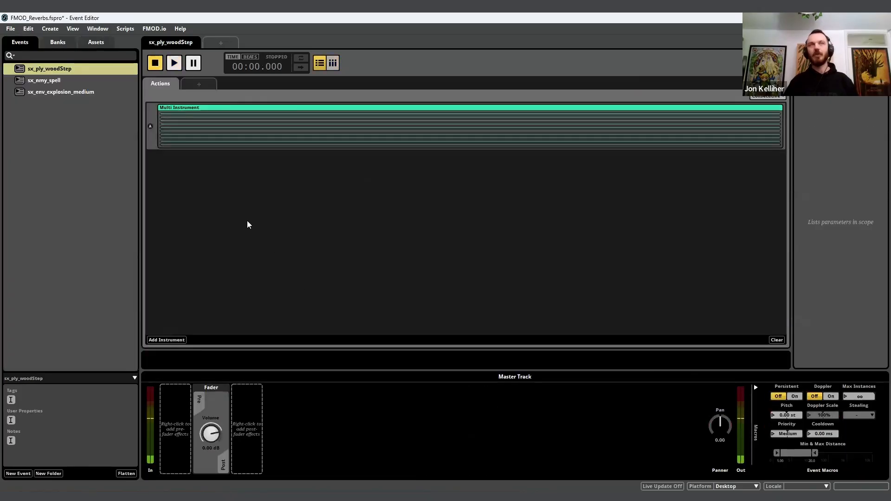
- Start the Reverb_Large snapshot and audition sx_ply_woodStep and sx_nmy_spell in the Event Editor while it runs
{"action": "key", "text": "alt+Tab"}
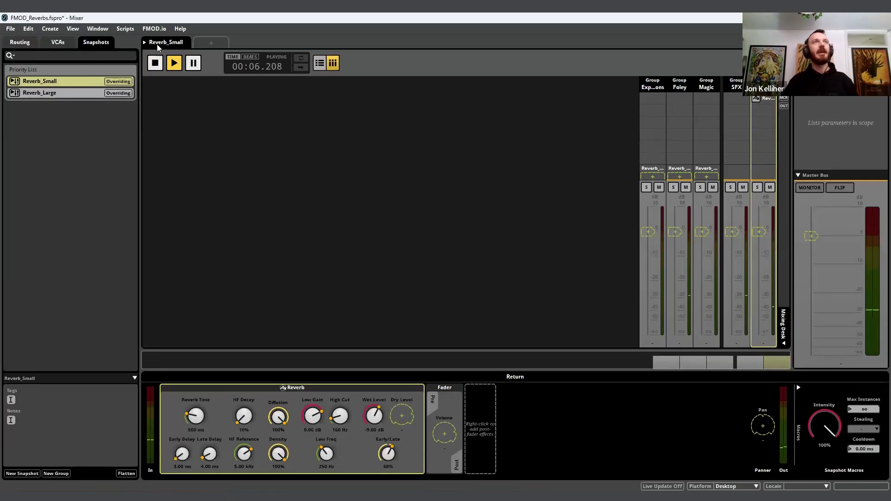
{"action": "left_click", "coordinate": [93, 94]}
{"action": "left_click", "coordinate": [173, 63]}
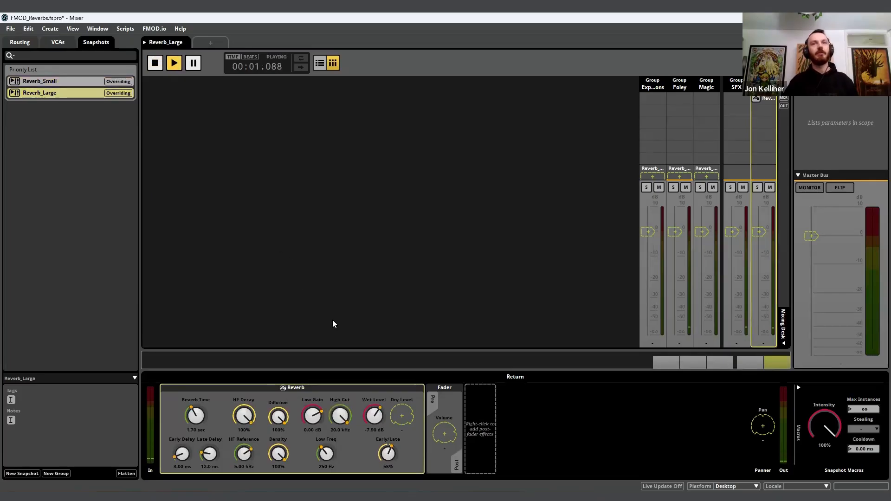
{"action": "key", "text": "alt+Tab"}
{"action": "key", "text": "space"}
{"action": "key", "text": "space"}
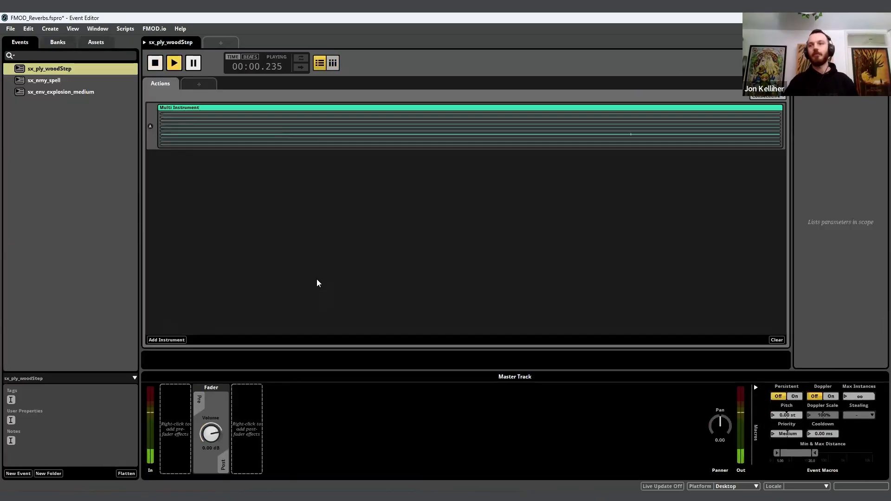
{"action": "left_click", "coordinate": [80, 80]}
{"action": "key", "text": "space"}
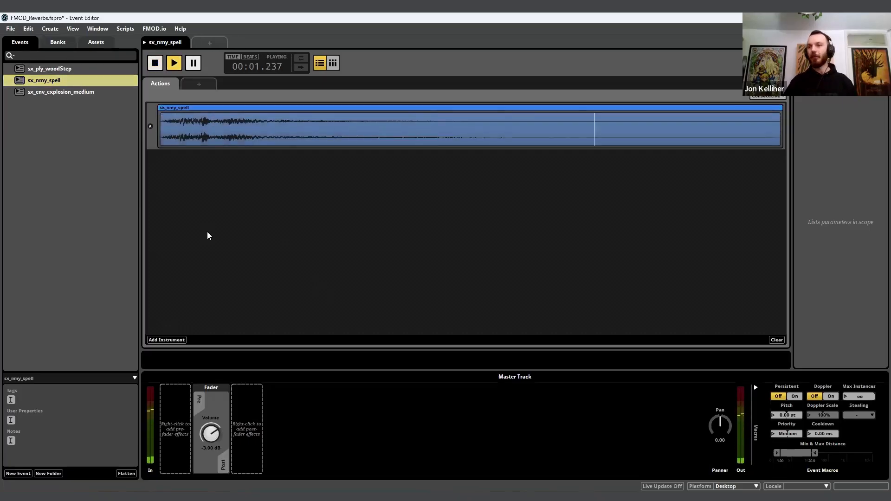
- Stop the Reverb_Large snapshot in the Mixer and look at the Reverb_Small snapshot's reverb settings
{"action": "key", "text": "alt+Tab"}
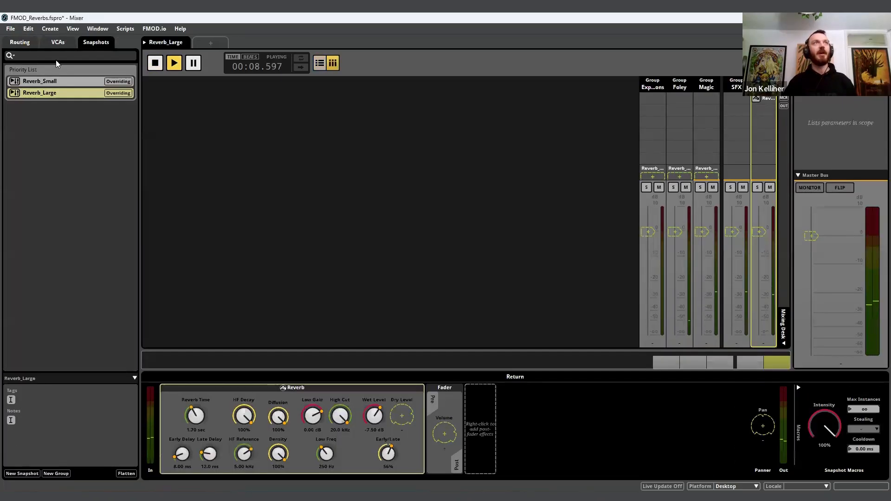
{"action": "left_click", "coordinate": [22, 44]}
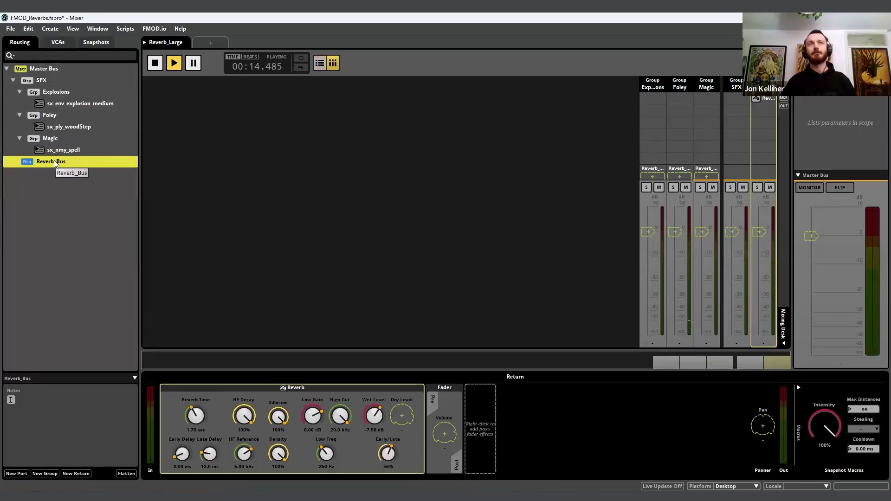
{"action": "key", "text": "space"}
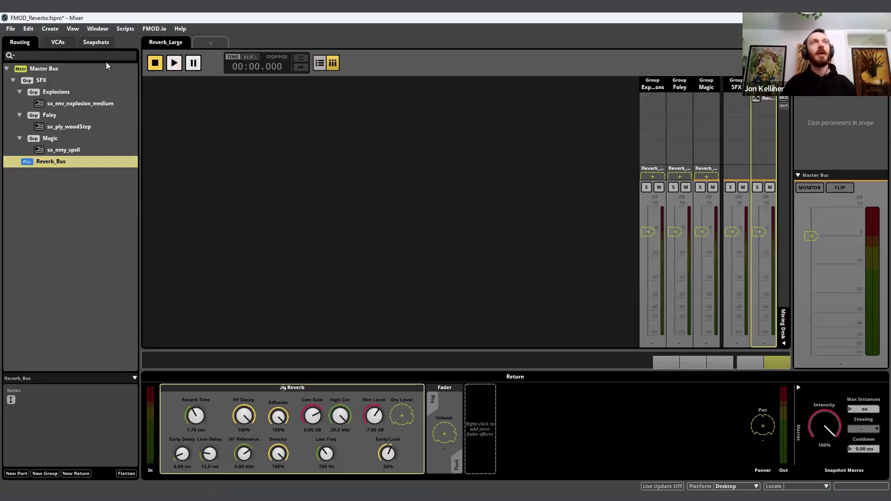
{"action": "left_click", "coordinate": [97, 43]}
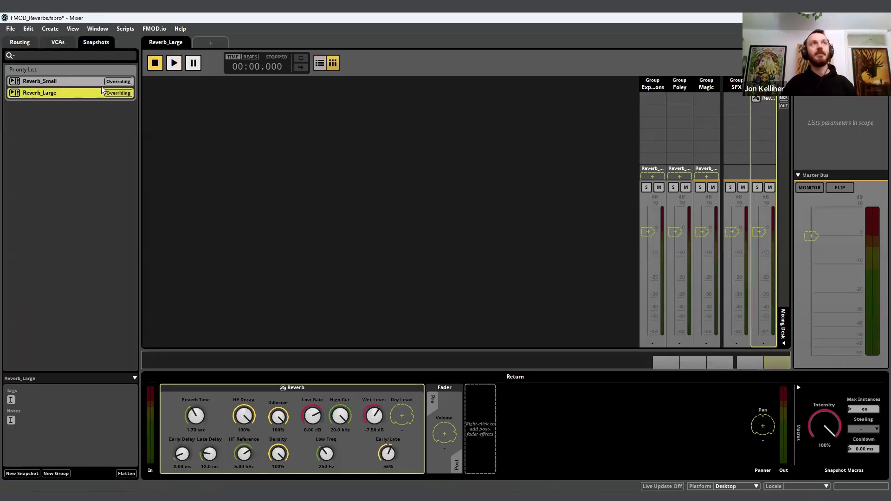
{"action": "left_click", "coordinate": [103, 81]}
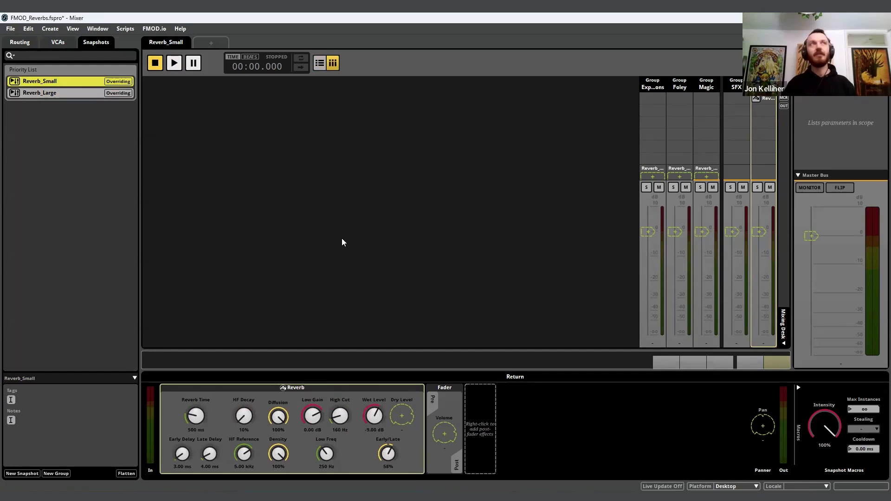
- Create a mixer group named Reverb under the Master Bus and move the Reverb_Bus return into it
{"action": "left_click", "coordinate": [37, 41]}
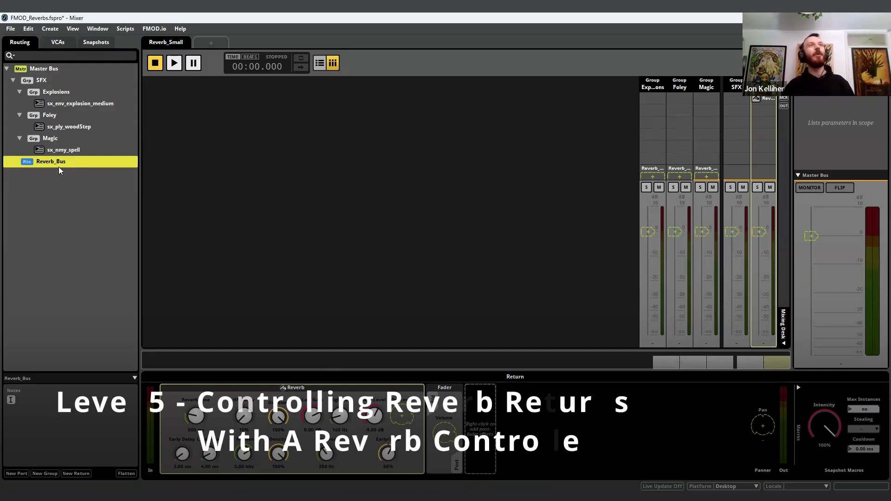
{"action": "right_click", "coordinate": [59, 166]}
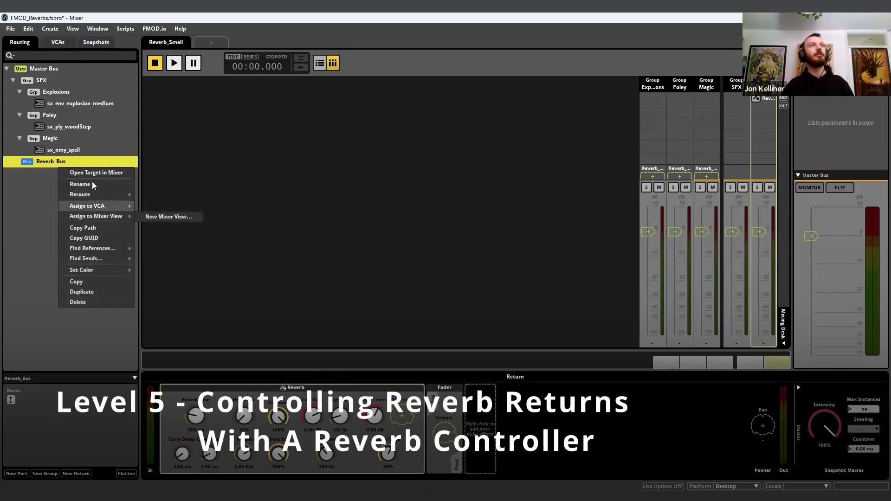
{"action": "left_click", "coordinate": [40, 176]}
{"action": "right_click", "coordinate": [41, 176]}
{"action": "left_click", "coordinate": [89, 185]}
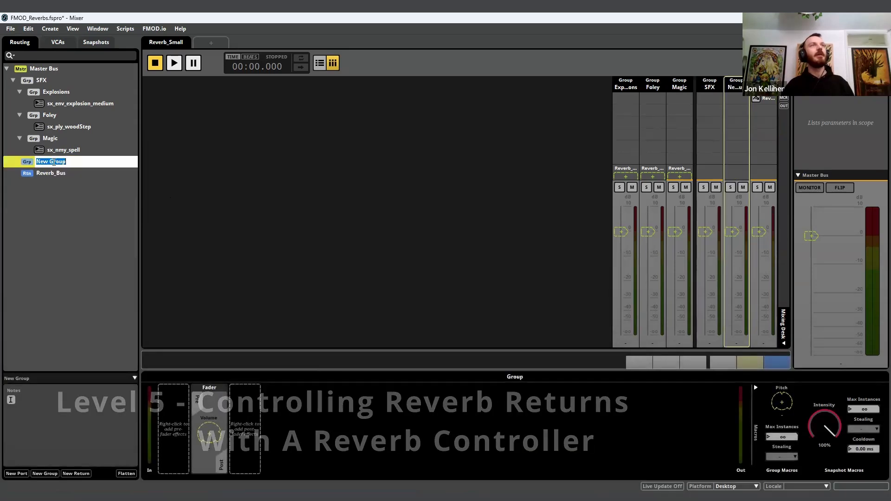
{"action": "type", "text": "Reverb"}
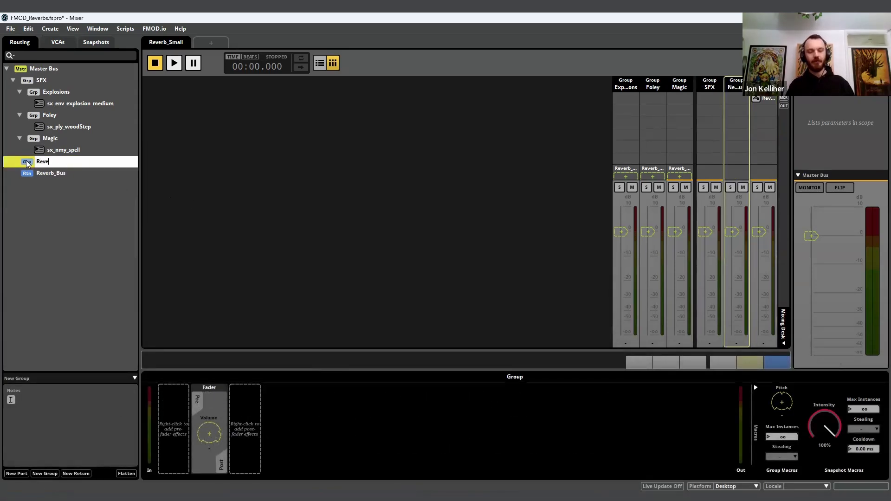
{"action": "key", "text": "Return"}
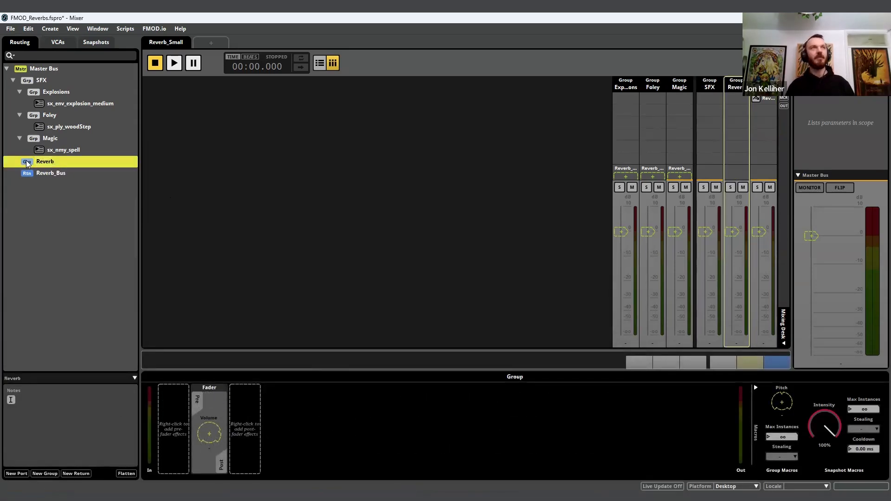
{"action": "left_click", "coordinate": [48, 174]}
{"action": "left_click_drag", "start_coordinate": [63, 173], "coordinate": [73, 174]}
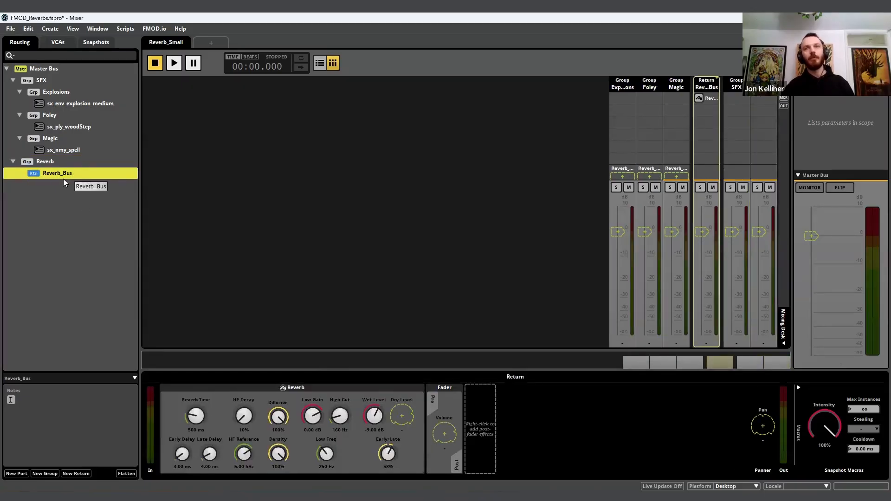
- Leave snapshot editing and delete the reverb effect from the Reverb_Bus return
{"action": "left_click", "coordinate": [96, 42]}
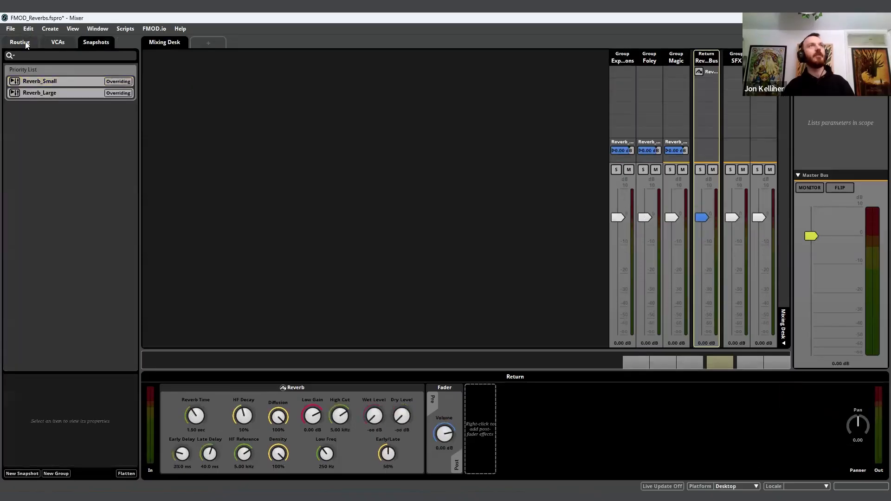
{"action": "left_click", "coordinate": [25, 44]}
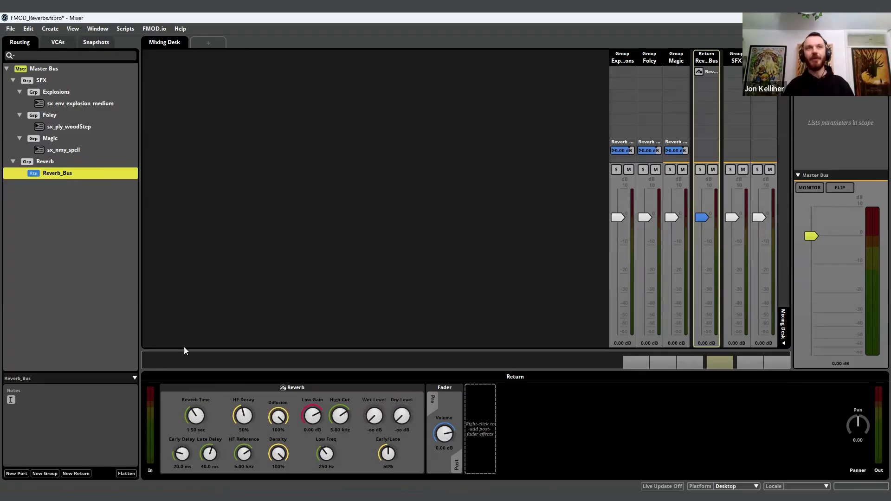
{"action": "left_click", "coordinate": [96, 42]}
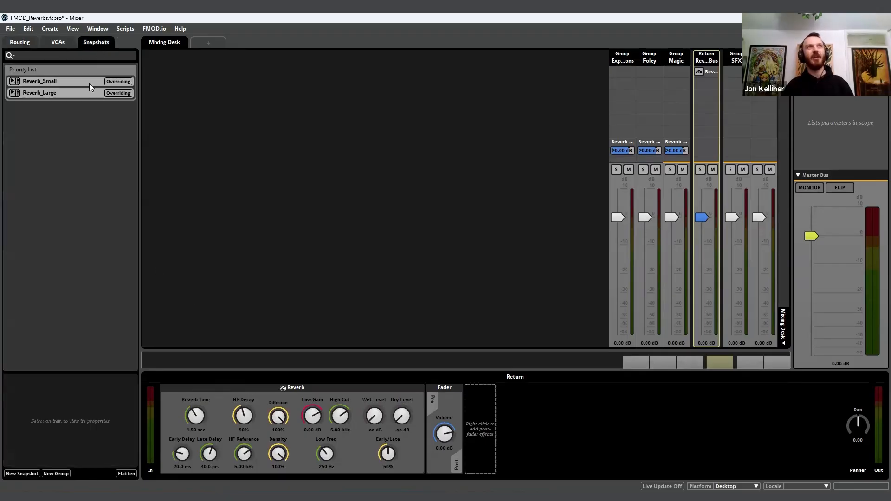
{"action": "left_click", "coordinate": [26, 44]}
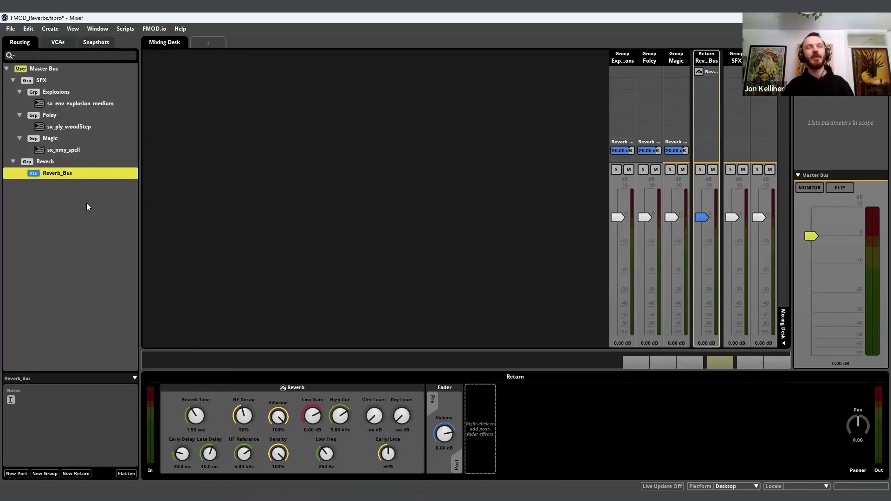
{"action": "right_click", "coordinate": [235, 386]}
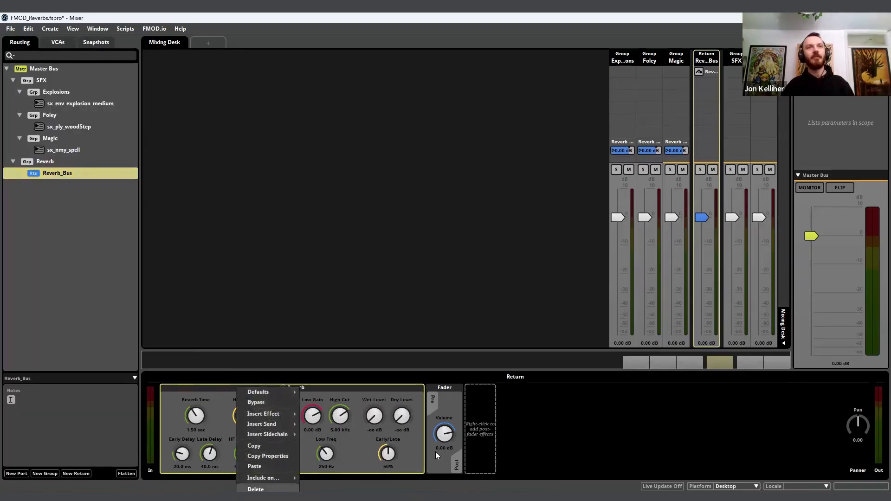
{"action": "left_click", "coordinate": [255, 489]}
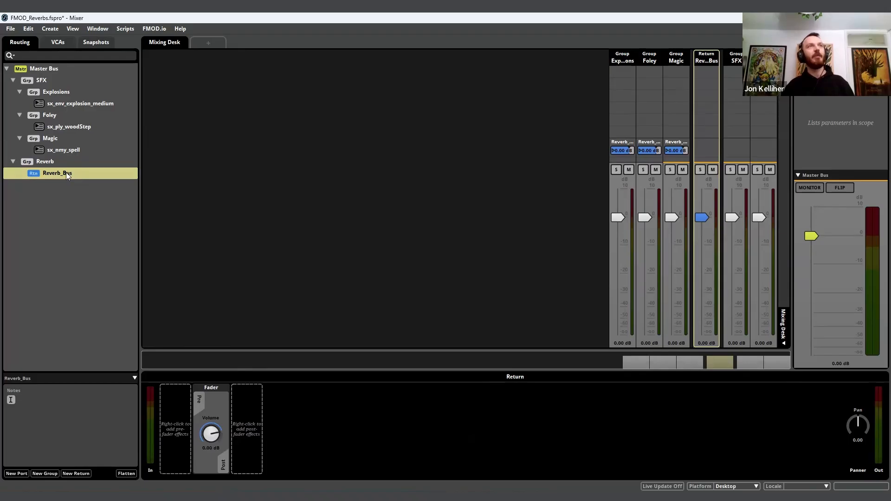
- Create a new mixer return named Reverb_Small
{"action": "right_click", "coordinate": [76, 185]}
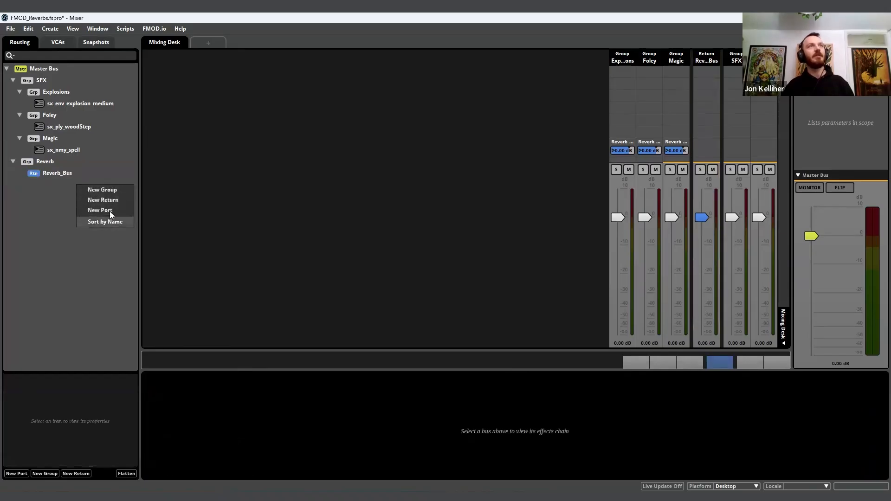
{"action": "left_click", "coordinate": [111, 200]}
{"action": "type", "text": "Reverb_Sma"}
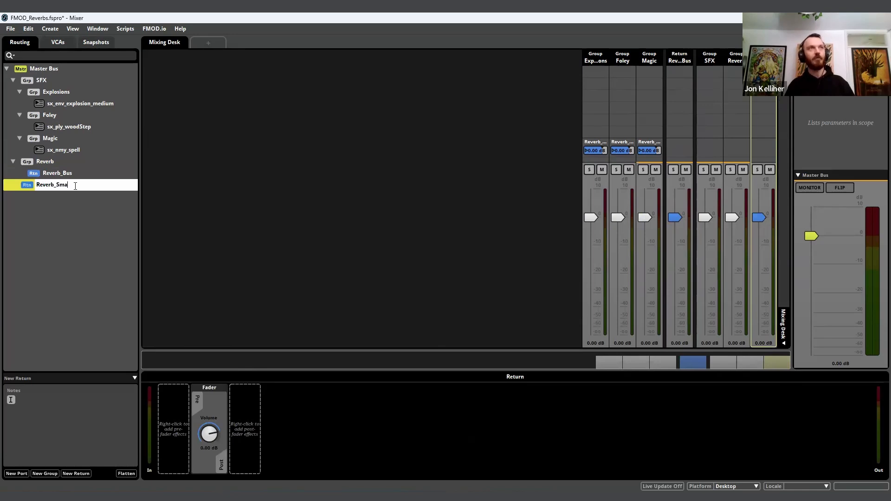
{"action": "type", "text": "ll"}
{"action": "key", "text": "Return"}
- Duplicate the Reverb_Small return as Reverb_Large and move both returns into the Reverb group
{"action": "key", "text": "ctrl+d"}
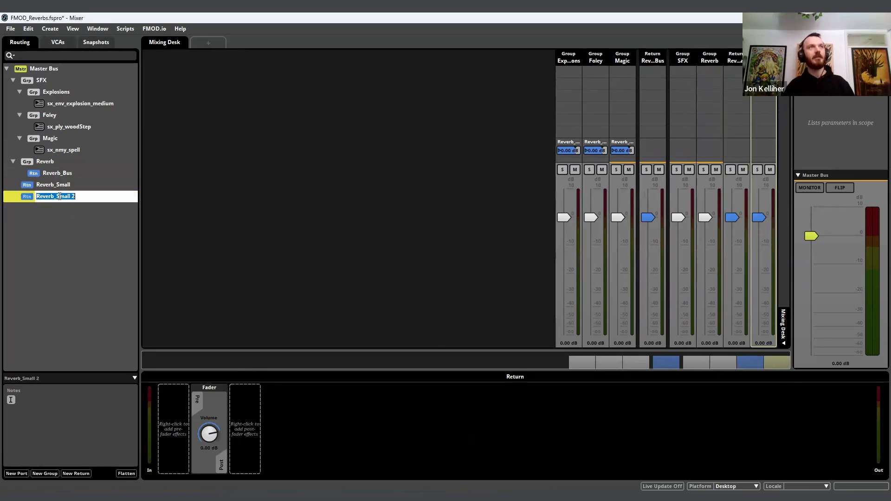
{"action": "left_click_drag", "start_coordinate": [53, 196], "coordinate": [69, 161]}
{"action": "type", "text": "Large"}
{"action": "key", "text": "Return"}
{"action": "left_click", "coordinate": [52, 184], "text": "shift"}
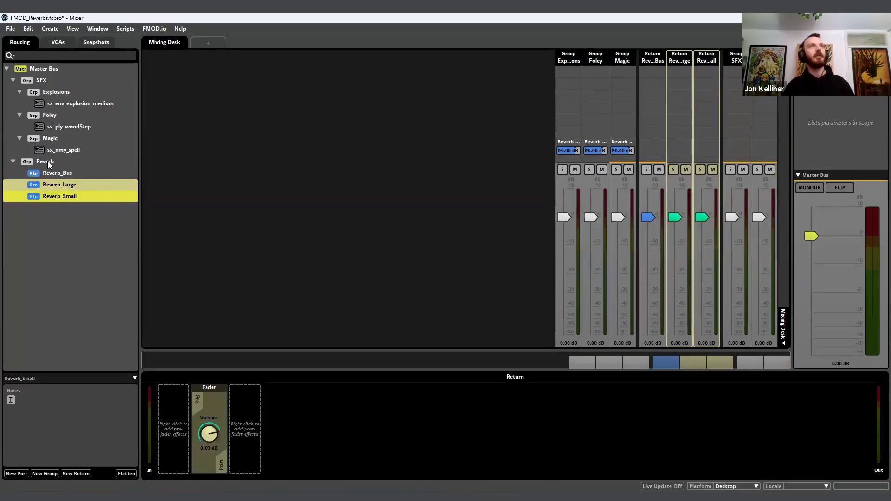
{"action": "left_click", "coordinate": [13, 161]}
{"action": "left_click", "coordinate": [13, 161]}
- Add an FMOD Reverb with the Parking Lot preset to Reverb_Large, with wet level -15.0 dB and dry level -oo dB
{"action": "left_click", "coordinate": [67, 186]}
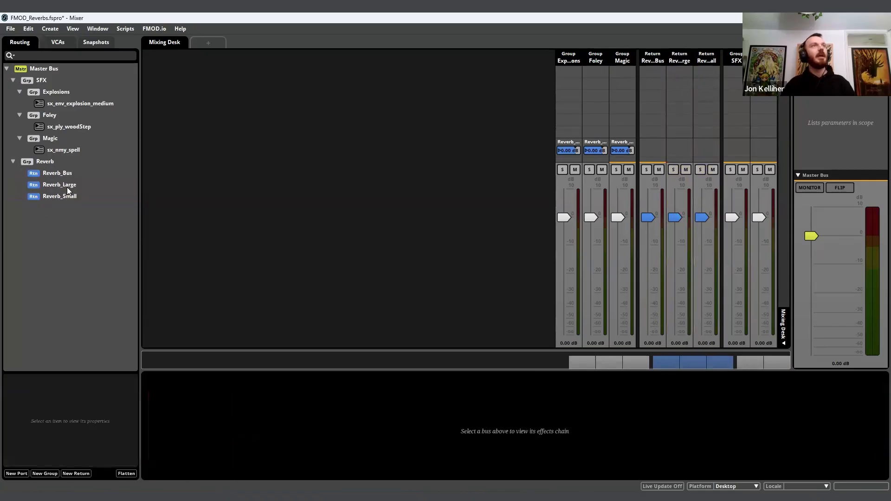
{"action": "right_click", "coordinate": [171, 435]}
{"action": "right_click", "coordinate": [175, 440]}
{"action": "right_click", "coordinate": [180, 421]}
{"action": "mouse_move", "coordinate": [220, 426]}
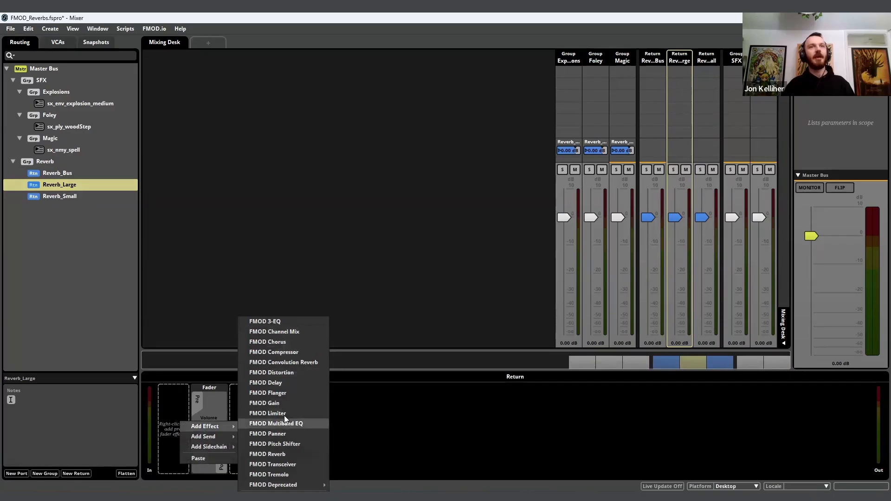
{"action": "left_click", "coordinate": [304, 454]}
{"action": "right_click", "coordinate": [311, 388]}
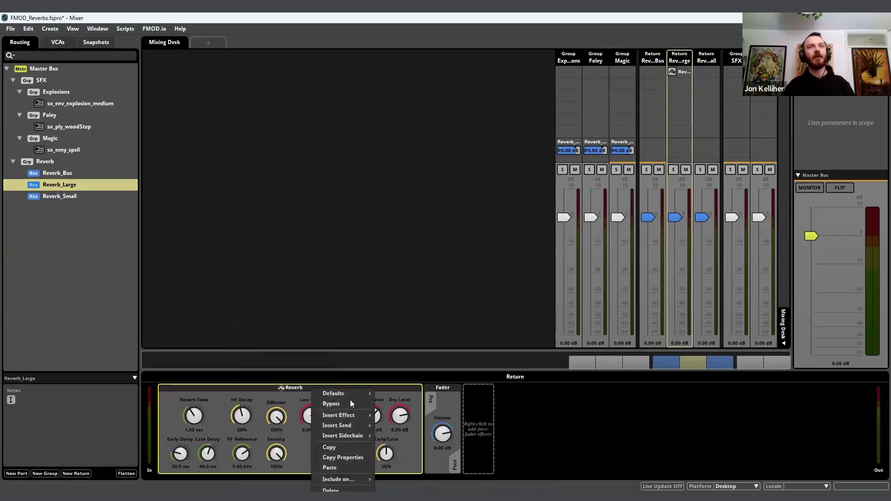
{"action": "mouse_move", "coordinate": [350, 393]}
{"action": "left_click", "coordinate": [400, 487]}
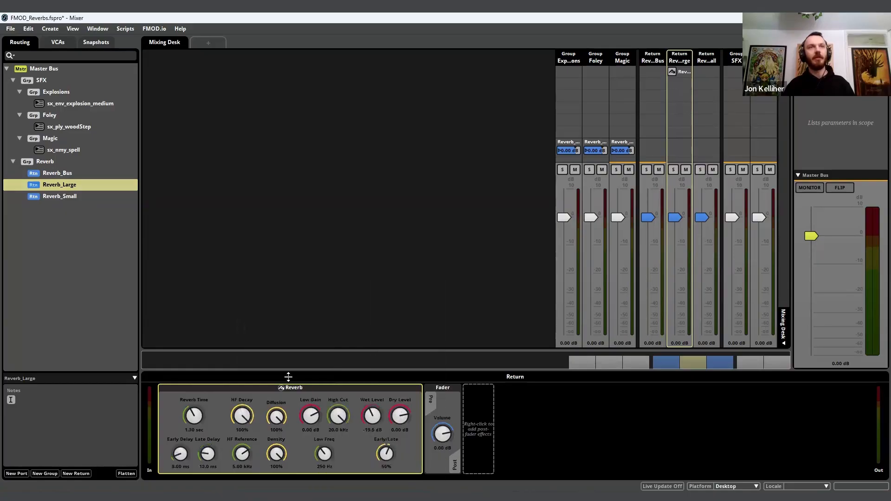
{"action": "left_click_drag", "start_coordinate": [404, 414], "coordinate": [375, 415]}
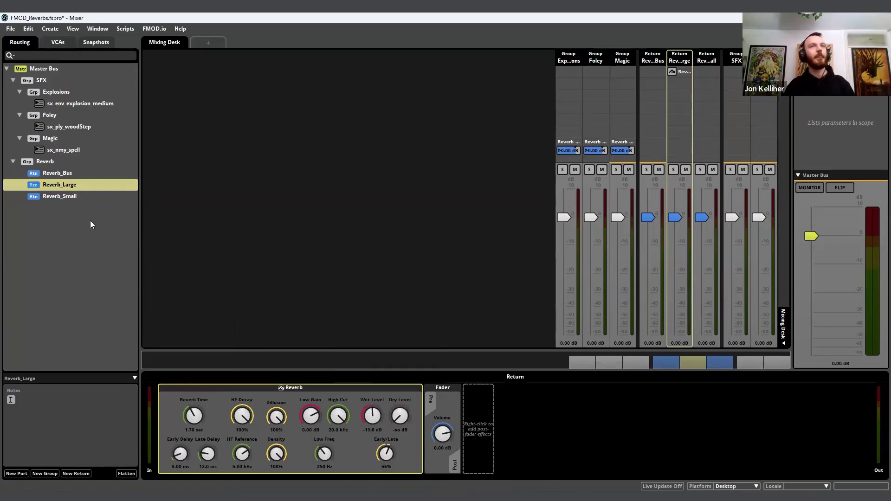
- Add an FMOD Reverb to the Reverb_Small return with dry level -oo dB and the Auditorium preset
{"action": "left_click", "coordinate": [75, 197]}
{"action": "right_click", "coordinate": [184, 402]}
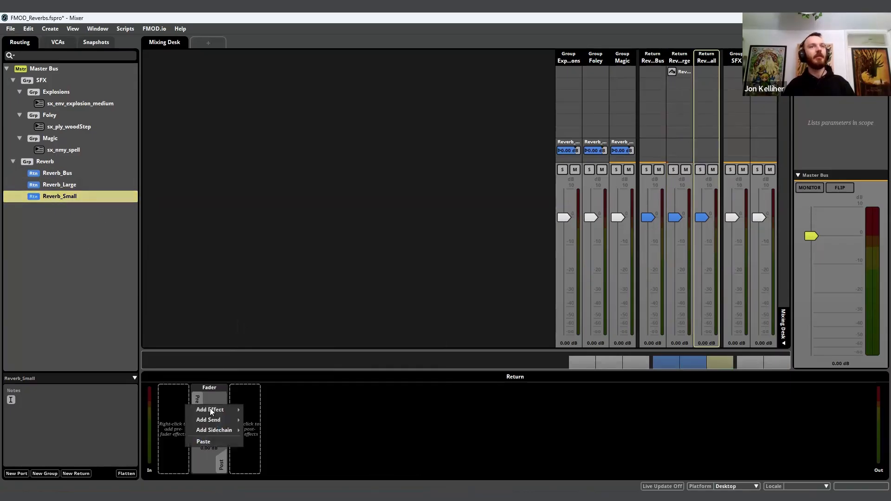
{"action": "mouse_move", "coordinate": [211, 410]}
{"action": "left_click", "coordinate": [290, 453]}
{"action": "left_click_drag", "start_coordinate": [400, 416], "coordinate": [400, 478]}
{"action": "right_click", "coordinate": [334, 388]}
{"action": "mouse_move", "coordinate": [365, 394]}
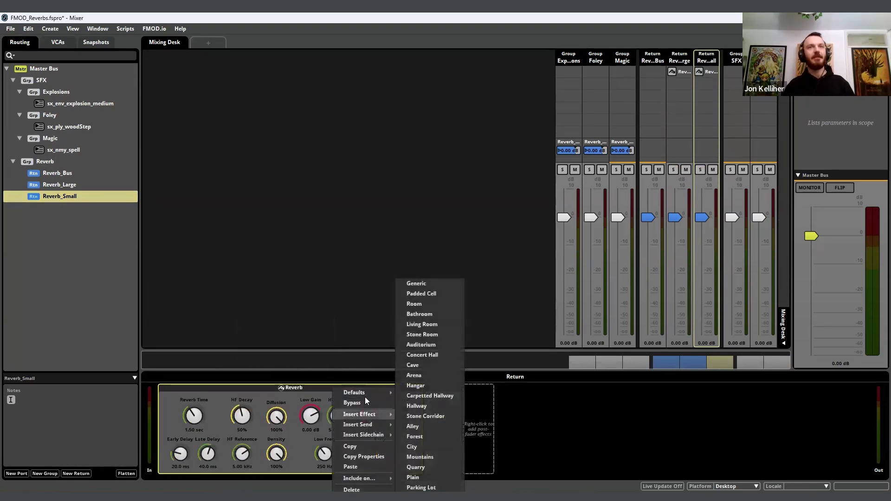
{"action": "left_click", "coordinate": [434, 344]}
- Review the effects on the Reverb_Large, Reverb_Small and Reverb_Bus returns and the sends on the Explosions, Foley and Magic groups
{"action": "left_click", "coordinate": [67, 183]}
{"action": "left_click", "coordinate": [71, 196]}
{"action": "left_click", "coordinate": [71, 184]}
{"action": "left_click", "coordinate": [70, 196]}
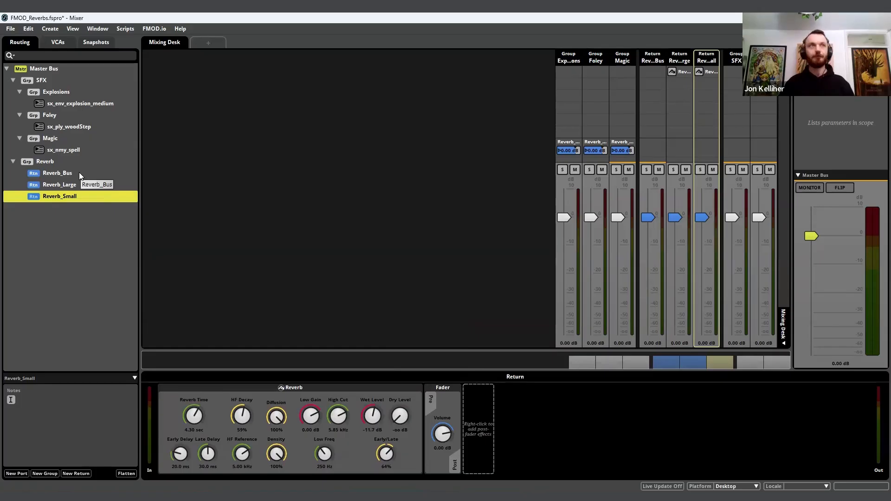
{"action": "left_click", "coordinate": [64, 138]}
{"action": "left_click", "coordinate": [63, 114]}
{"action": "left_click", "coordinate": [72, 91]}
{"action": "left_click", "coordinate": [69, 113]}
{"action": "left_click", "coordinate": [63, 136]}
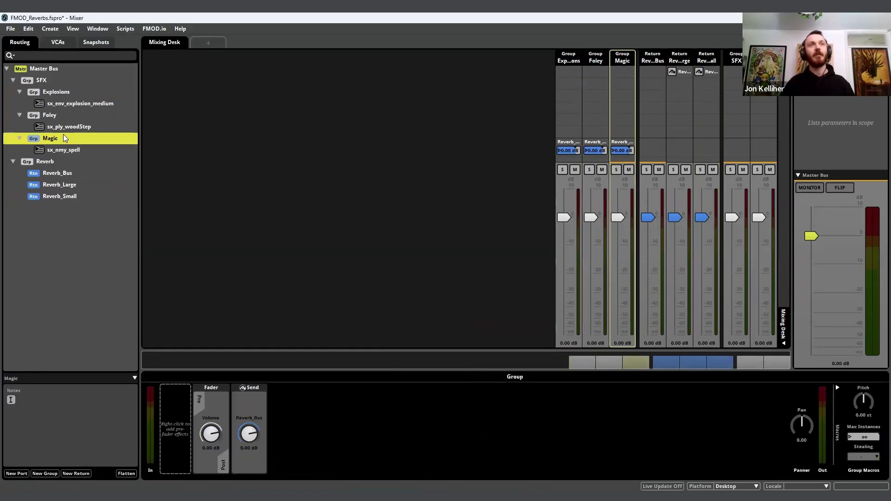
{"action": "left_click", "coordinate": [60, 173]}
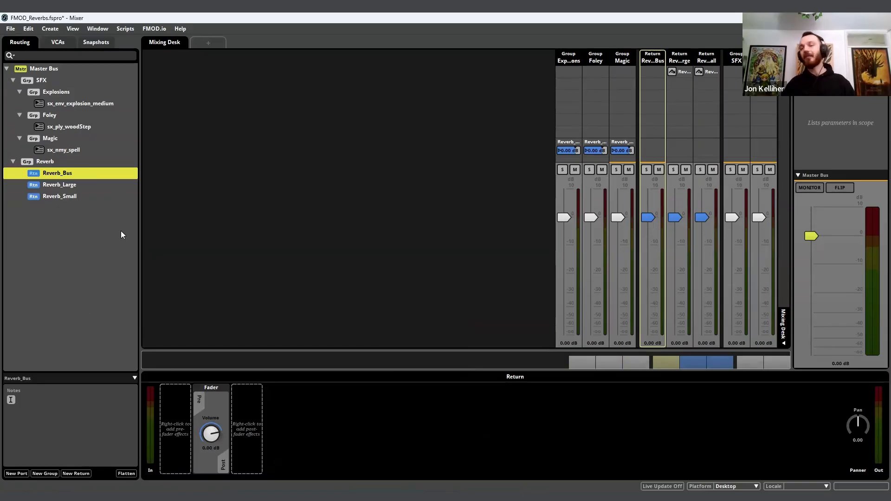
- Review the effect chains of Reverb_Large, Reverb_Small and Reverb_Bus and the reverb send on the Explosions group
{"action": "left_click", "coordinate": [74, 184]}
{"action": "left_click", "coordinate": [74, 196]}
{"action": "left_click", "coordinate": [74, 185]}
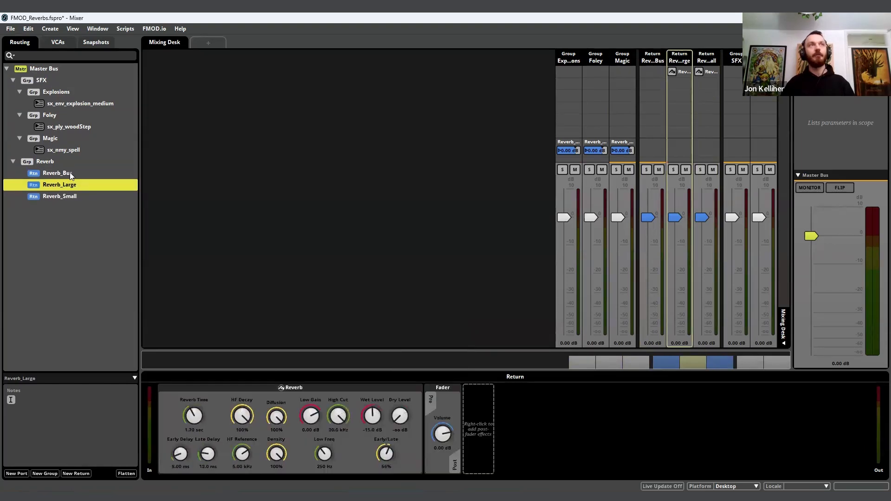
{"action": "left_click", "coordinate": [71, 174]}
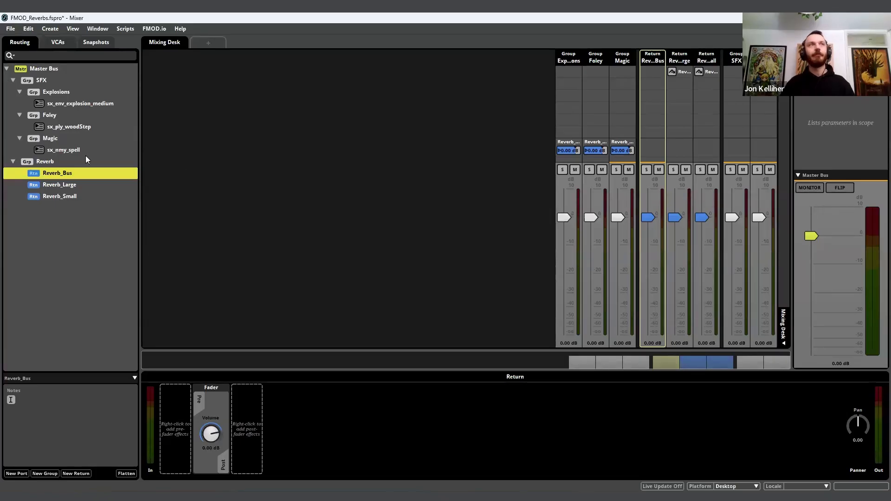
{"action": "left_click", "coordinate": [57, 91]}
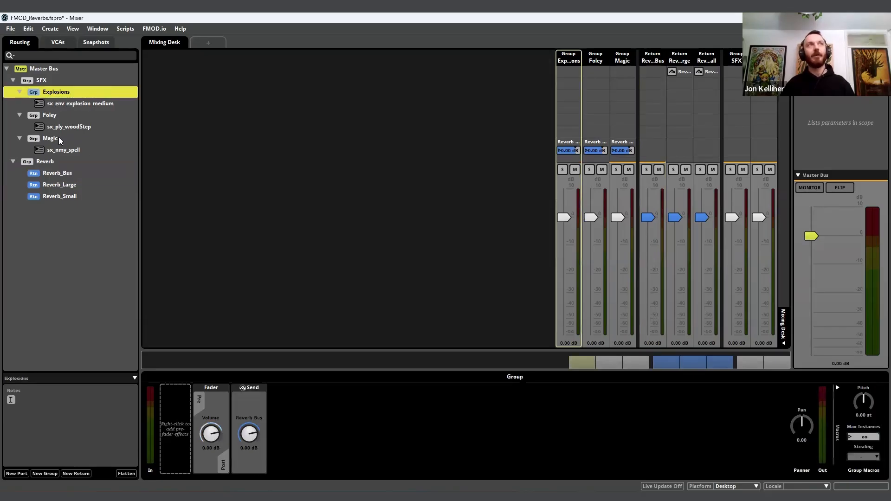
- Lower the Reverb_Bus volume to -oo dB and add a pre-fader send from it to Reverb_Small
{"action": "left_click", "coordinate": [65, 172]}
{"action": "left_click_drag", "start_coordinate": [211, 434], "coordinate": [211, 483]}
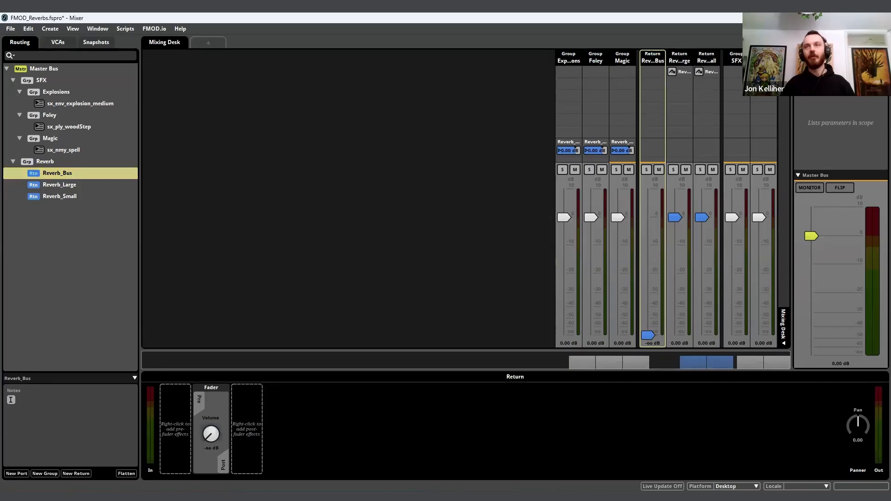
{"action": "right_click", "coordinate": [179, 419]}
{"action": "mouse_move", "coordinate": [209, 433]}
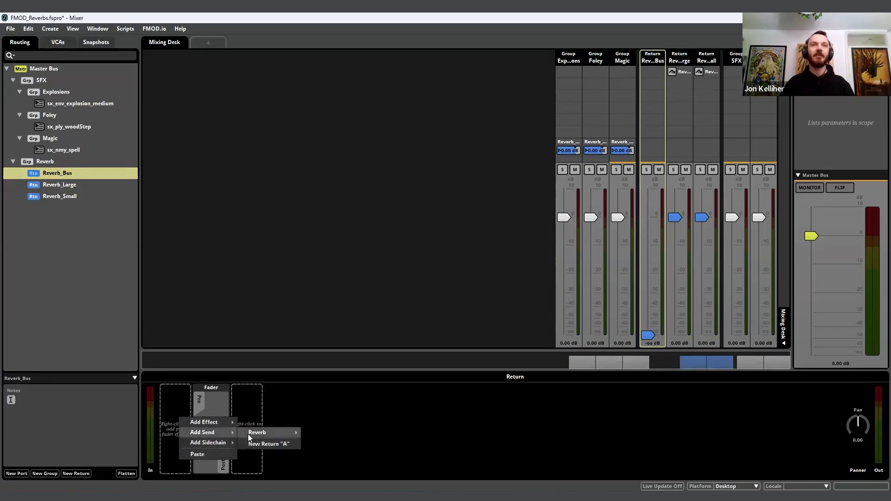
{"action": "mouse_move", "coordinate": [248, 434]}
{"action": "left_click", "coordinate": [343, 452]}
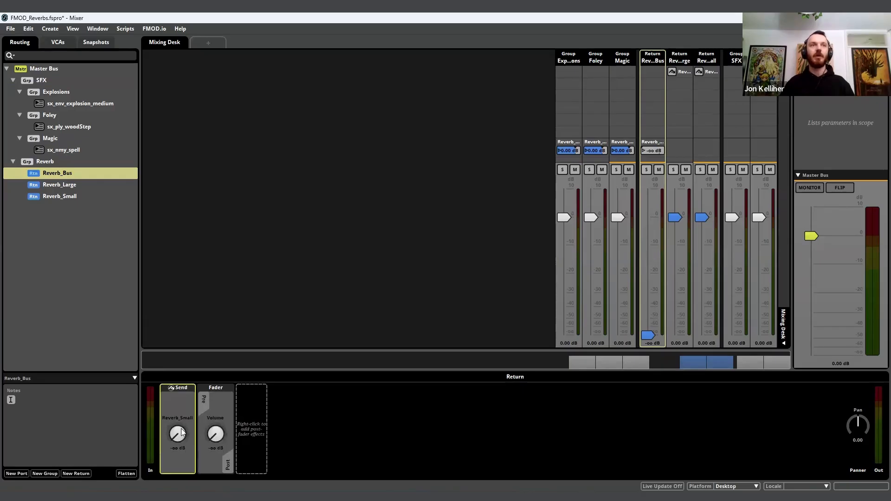
- Add a second pre-fader send on Reverb_Bus, targeting Reverb_Large, keeping both sends at -oo dB
{"action": "right_click", "coordinate": [197, 411]}
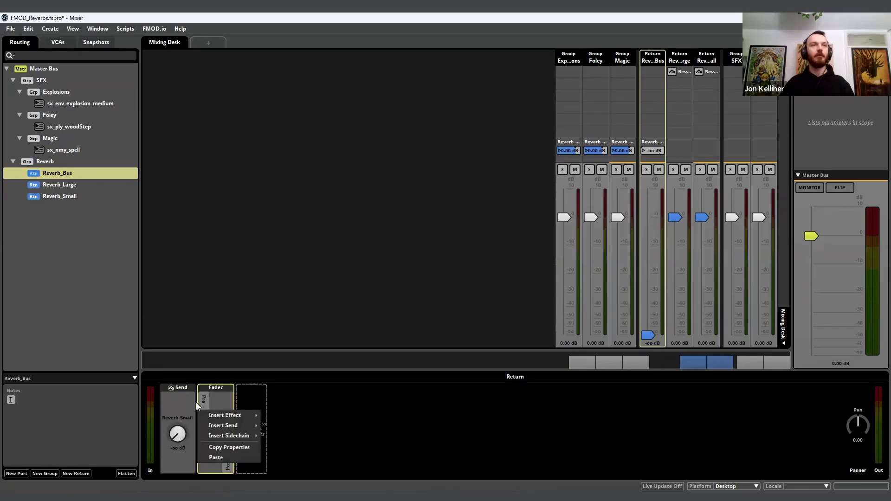
{"action": "right_click", "coordinate": [196, 403]}
{"action": "mouse_move", "coordinate": [250, 418]}
{"action": "mouse_move", "coordinate": [311, 418]}
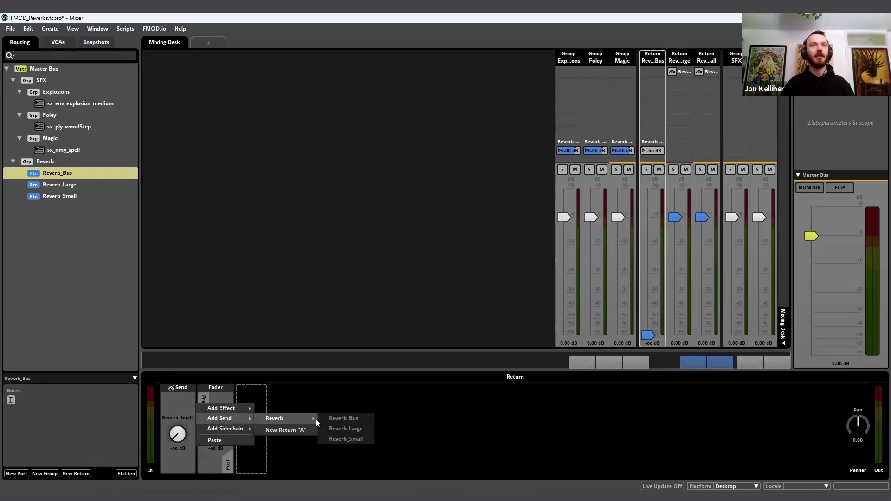
{"action": "left_click", "coordinate": [345, 429]}
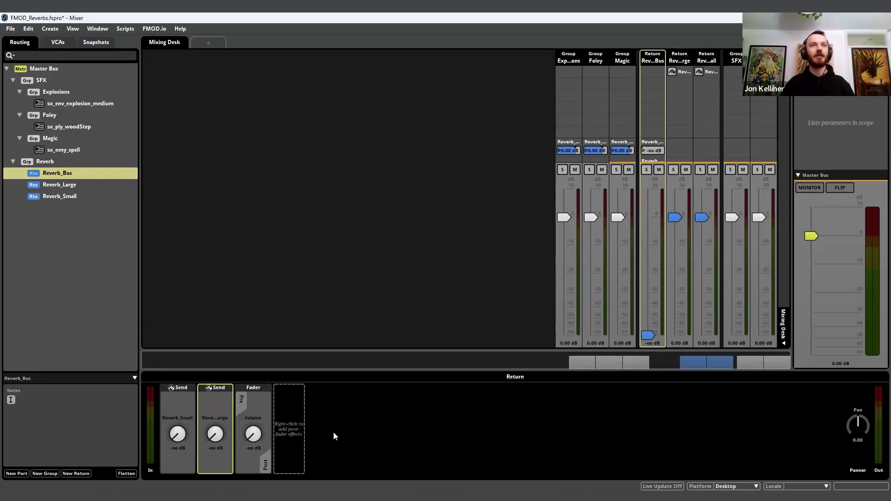
{"action": "left_click", "coordinate": [214, 406]}
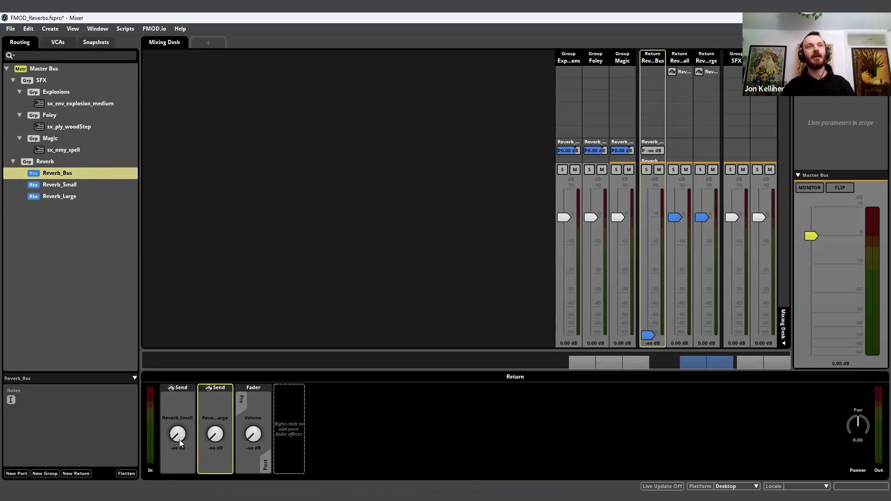
{"action": "left_click_drag", "start_coordinate": [177, 434], "coordinate": [177, 395]}
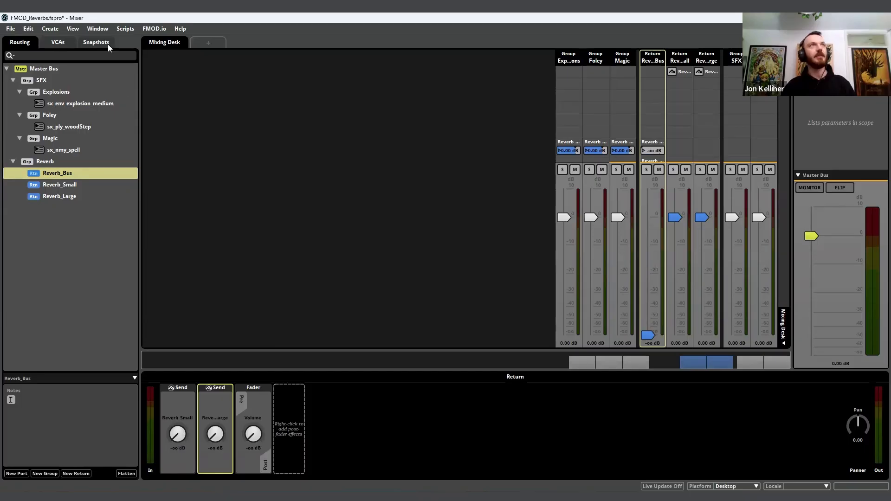
- In the Reverb_Small snapshot, scope in the Reverb_Bus send to Reverb_Small and set it to 0 dB
{"action": "left_click", "coordinate": [105, 45]}
{"action": "left_click", "coordinate": [90, 80]}
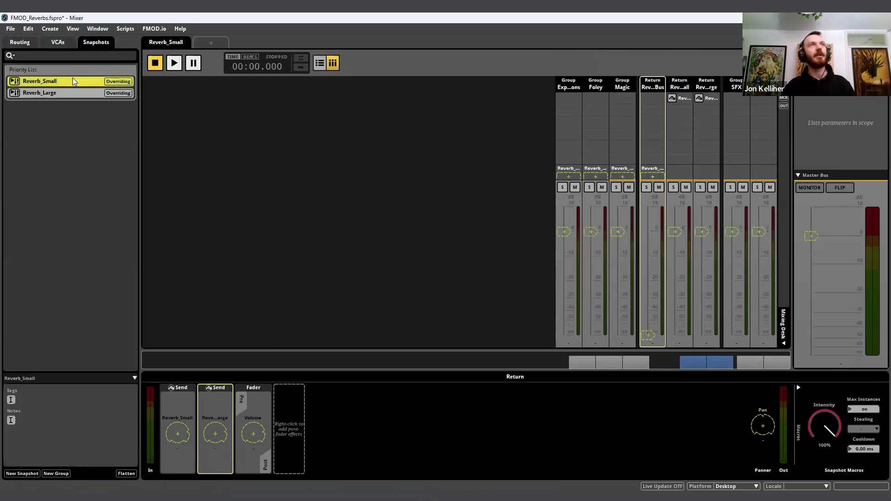
{"action": "left_click", "coordinate": [183, 437]}
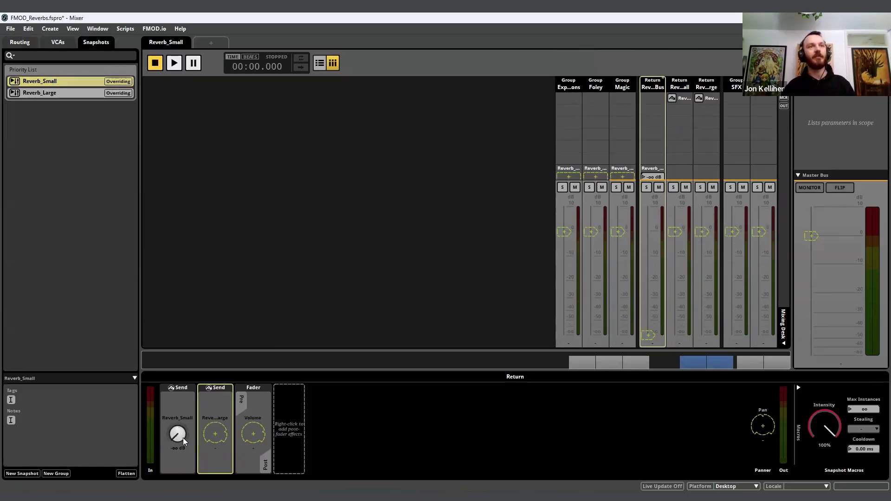
{"action": "double_click", "coordinate": [179, 448]}
{"action": "type", "text": "0"}
{"action": "key", "text": "Return"}
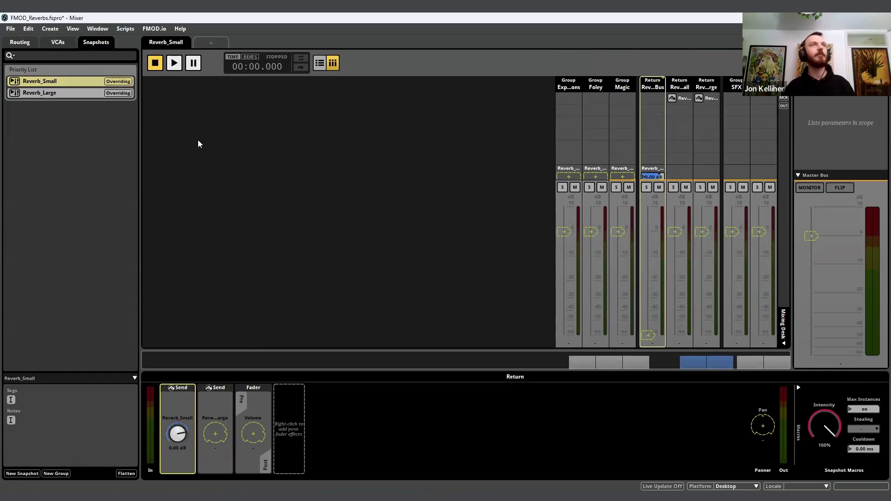
- In the Reverb_Large snapshot, scope in the Reverb_Bus send to Reverb_Large and set it to 0.00 dB
{"action": "left_click", "coordinate": [78, 94]}
{"action": "left_click", "coordinate": [215, 435]}
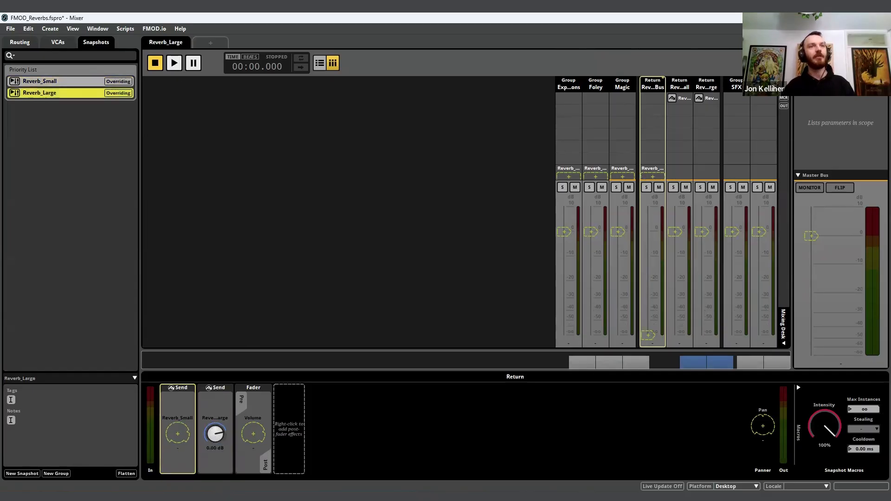
{"action": "left_click_drag", "start_coordinate": [215, 436], "coordinate": [215, 431]}
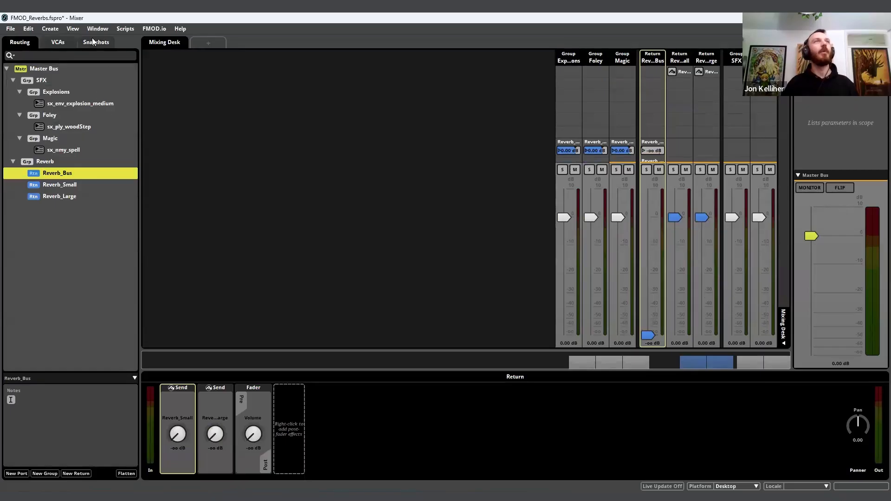
- Play the Reverb_Small snapshot and audition the sx_nmy_spell event through it
{"action": "left_click", "coordinate": [94, 42]}
{"action": "left_click", "coordinate": [64, 82]}
{"action": "left_click", "coordinate": [174, 63]}
{"action": "key", "text": "alt+Tab"}
{"action": "key", "text": "alt+Tab"}
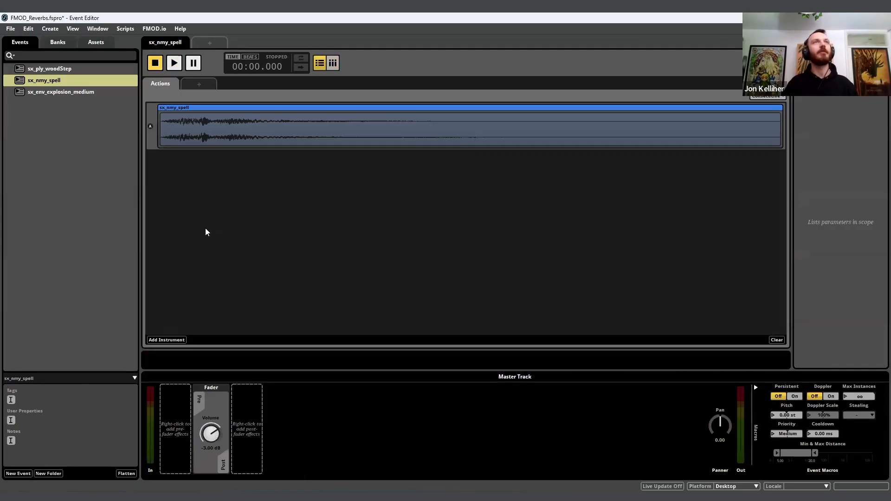
{"action": "key", "text": "space"}
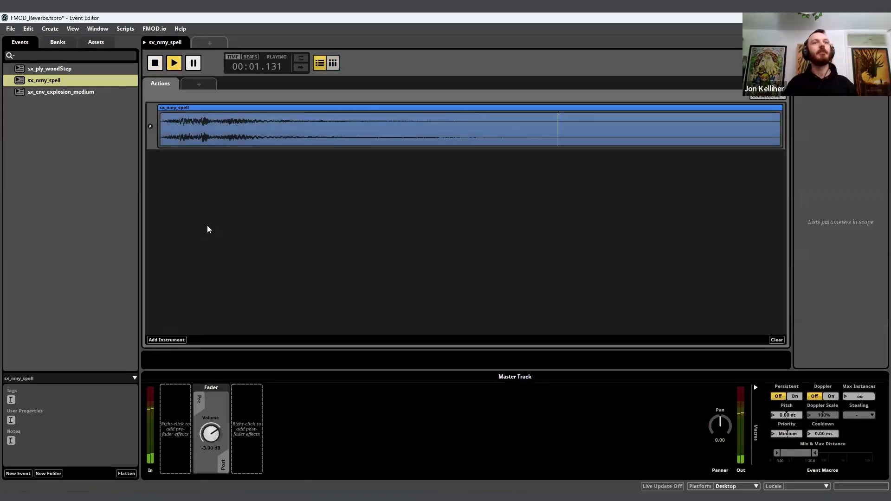
{"action": "key", "text": "alt+Tab"}
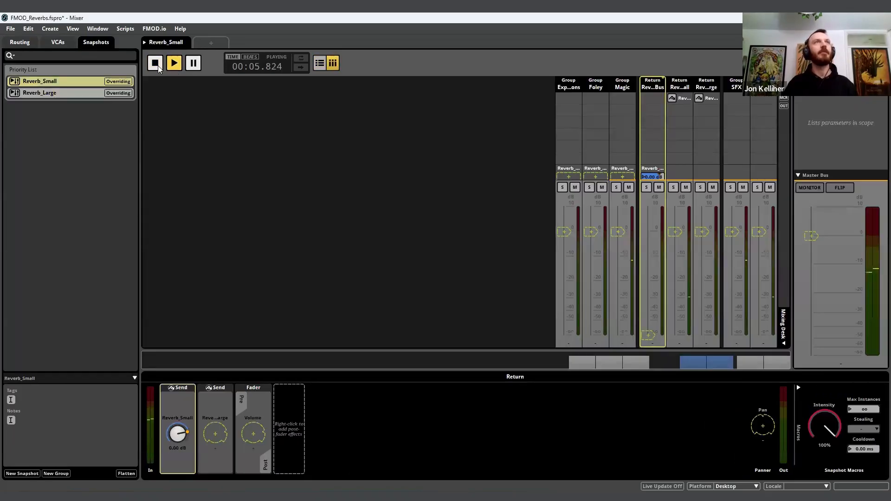
- Audition the sx_ply_woodStep event with the Reverb_Small snapshot playing and check the signal in the mixer
{"action": "key", "text": "alt+Tab"}
{"action": "key", "text": "space"}
{"action": "left_click", "coordinate": [75, 68]}
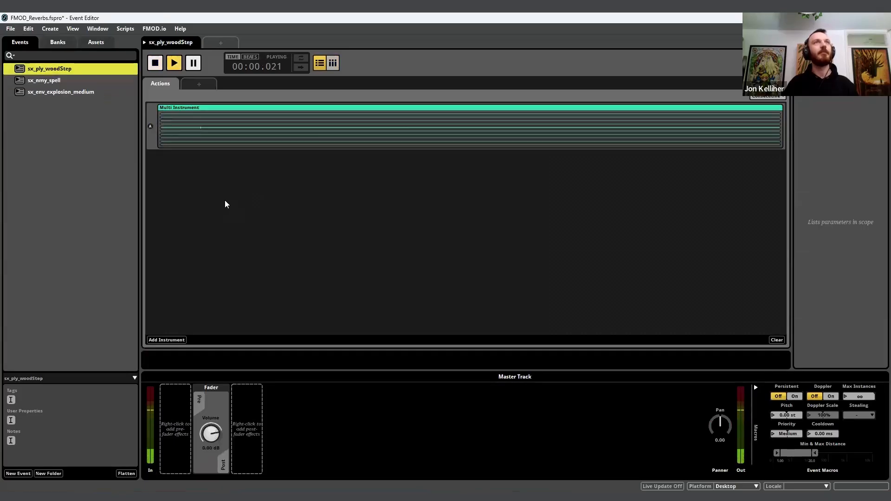
{"action": "key", "text": "alt+Tab"}
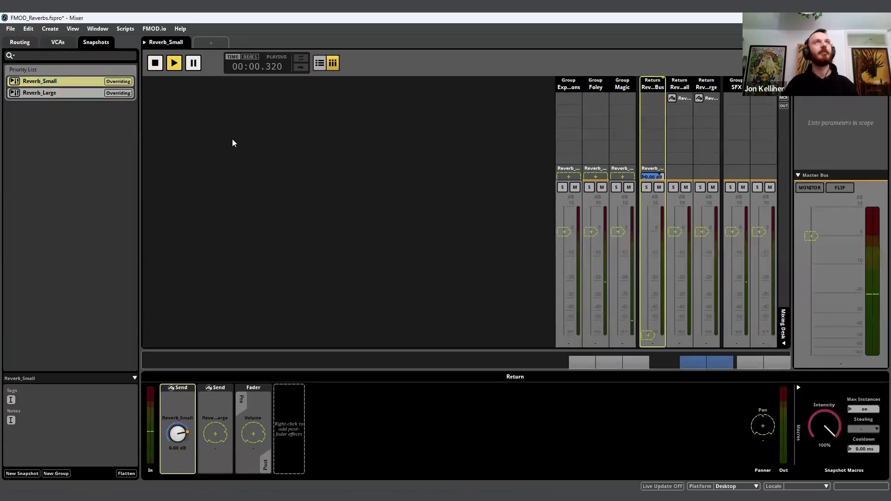
{"action": "key", "text": "alt+Tab"}
{"action": "key", "text": "space"}
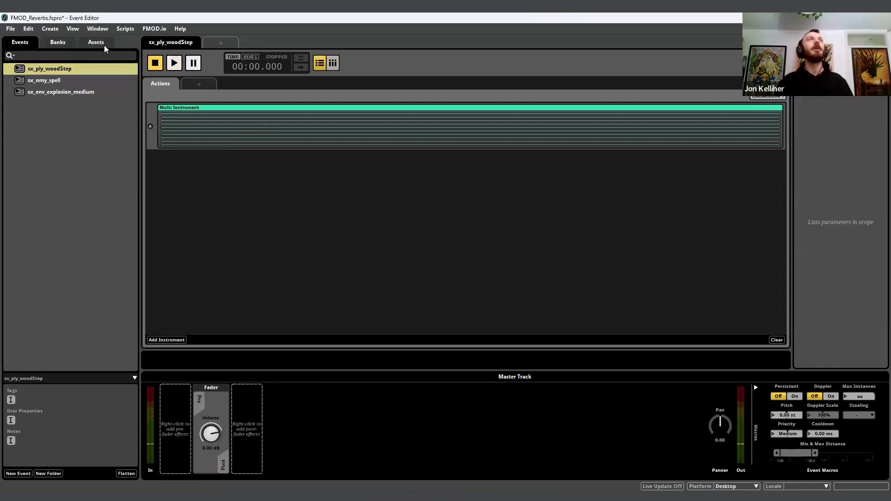
{"action": "key", "text": "alt+Tab"}
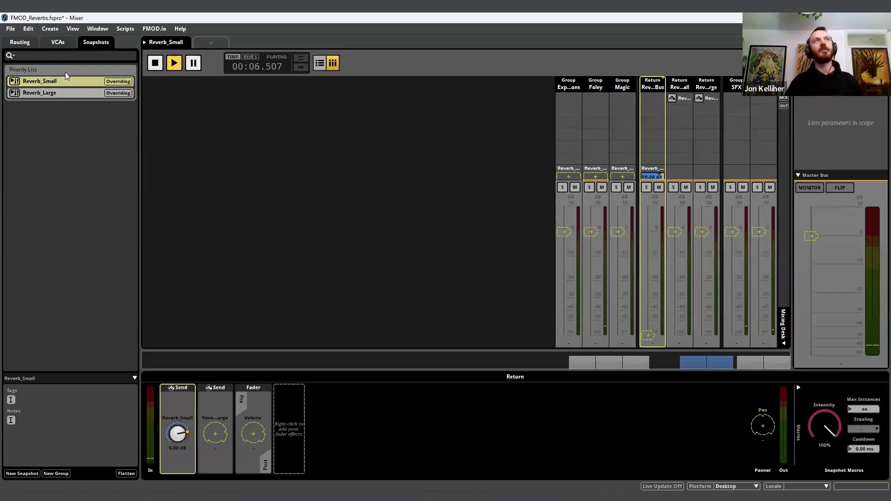
- Compare the reverb effect settings of the Reverb_Small and Reverb_Large returns in the mixer routing
{"action": "left_click", "coordinate": [97, 142]}
{"action": "left_click", "coordinate": [23, 43]}
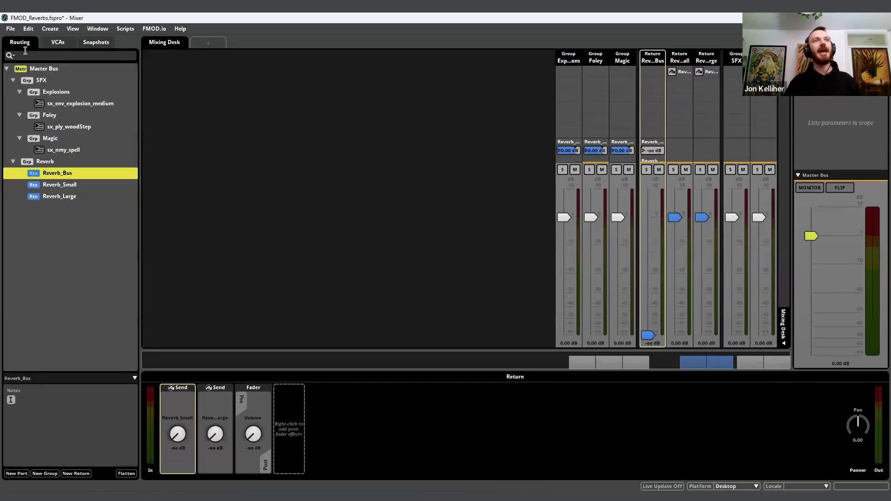
{"action": "left_click", "coordinate": [102, 181]}
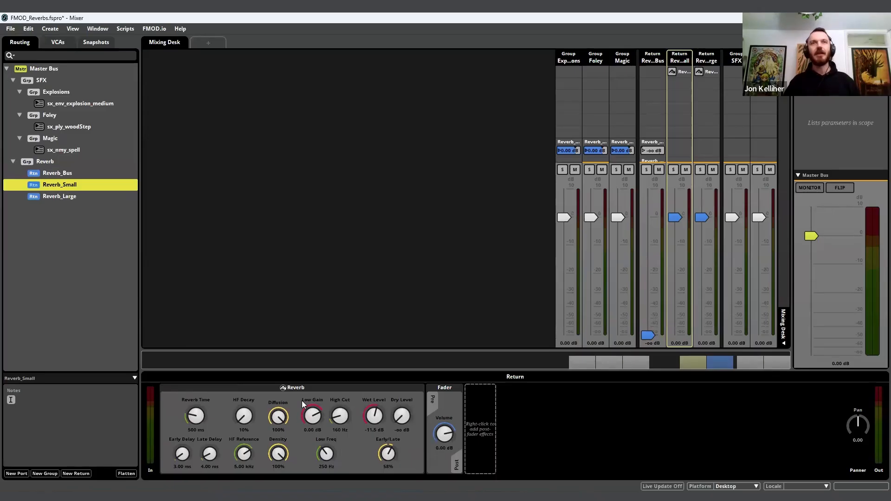
{"action": "left_click", "coordinate": [69, 196]}
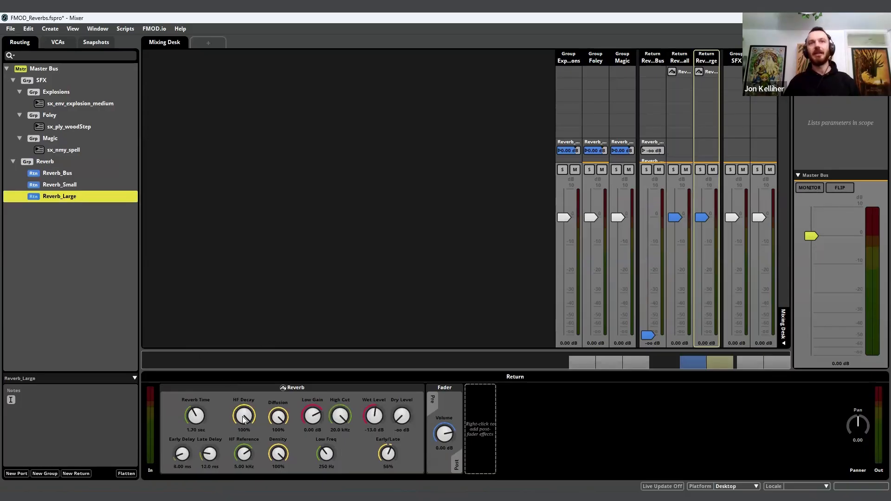
{"action": "left_click", "coordinate": [72, 185]}
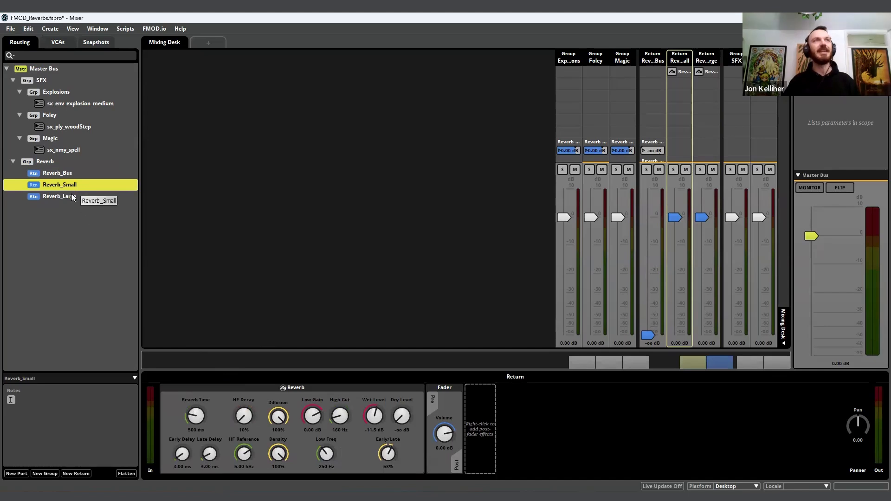
{"action": "left_click", "coordinate": [72, 195]}
{"action": "left_click", "coordinate": [73, 185]}
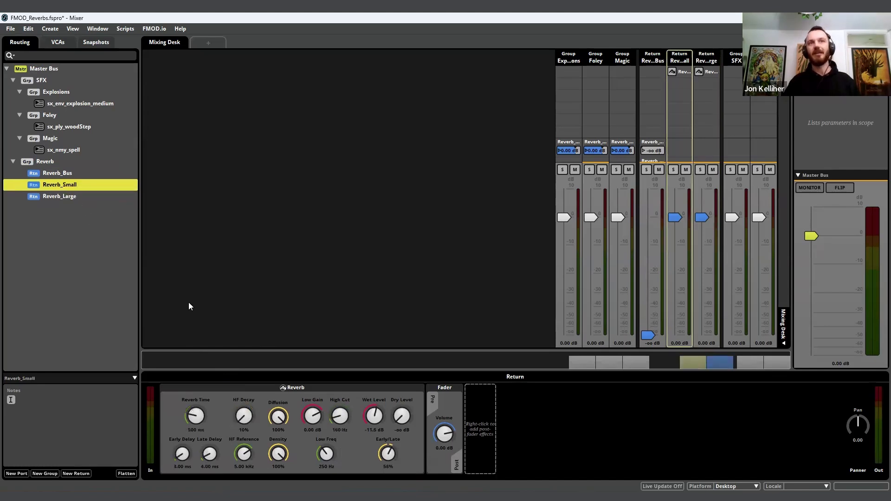
{"action": "left_click", "coordinate": [68, 199]}
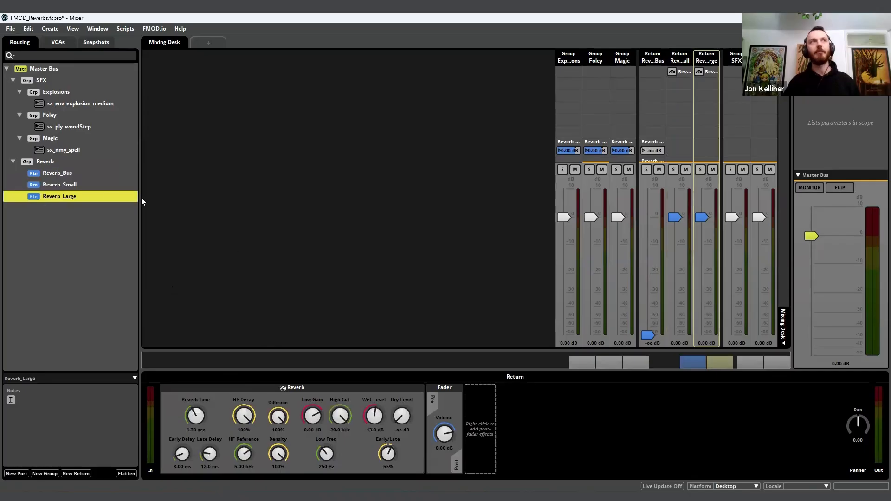
{"action": "left_click", "coordinate": [86, 185]}
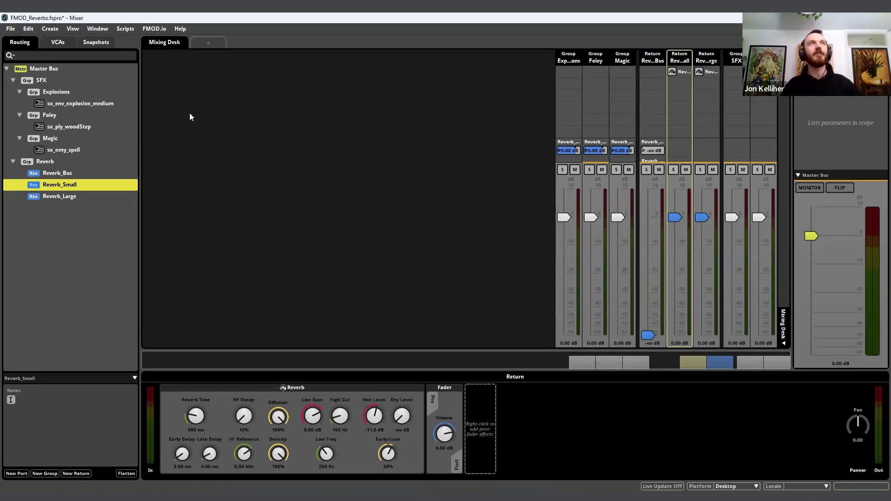
- Examine which properties of the Reverb_Small and Reverb_Bus returns the Reverb_Small snapshot overrides
{"action": "left_click", "coordinate": [106, 45]}
{"action": "left_click", "coordinate": [72, 81]}
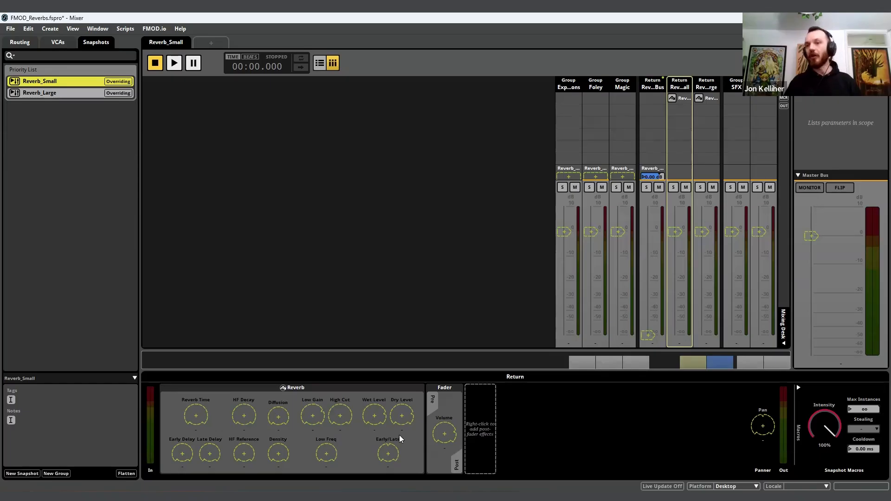
{"action": "left_click", "coordinate": [26, 43]}
{"action": "left_click", "coordinate": [70, 172]}
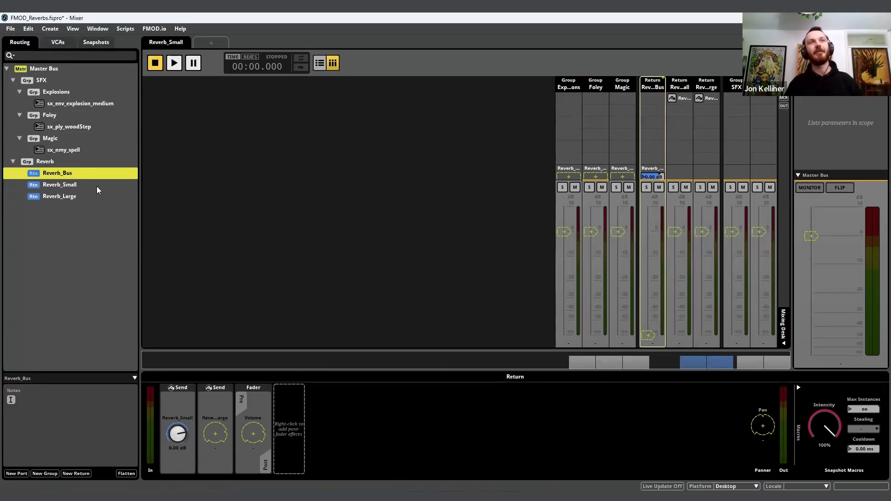
- Examine the Reverb_Bus sends under the Reverb_Large snapshot and compare them with the base mix without a snapshot
{"action": "left_click", "coordinate": [99, 42]}
{"action": "left_click", "coordinate": [88, 91]}
{"action": "left_click", "coordinate": [89, 81]}
{"action": "left_click", "coordinate": [88, 91]}
{"action": "left_click", "coordinate": [19, 43]}
{"action": "left_click", "coordinate": [121, 260]}
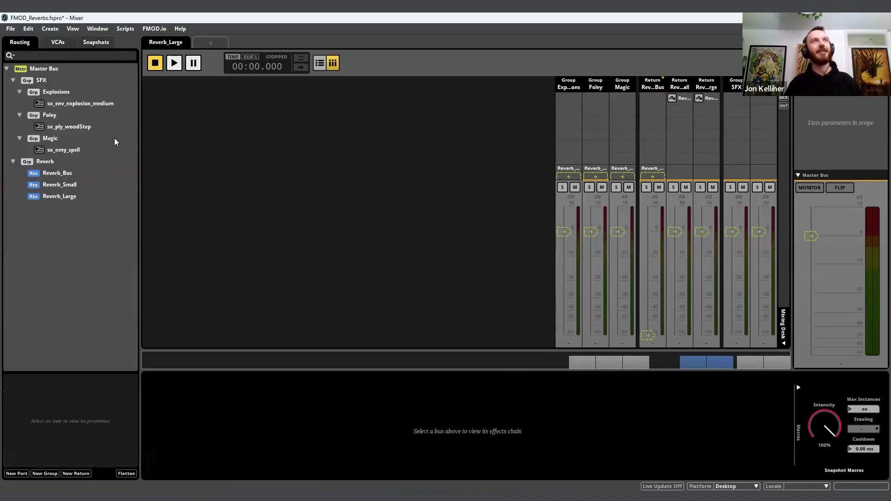
{"action": "left_click", "coordinate": [90, 174]}
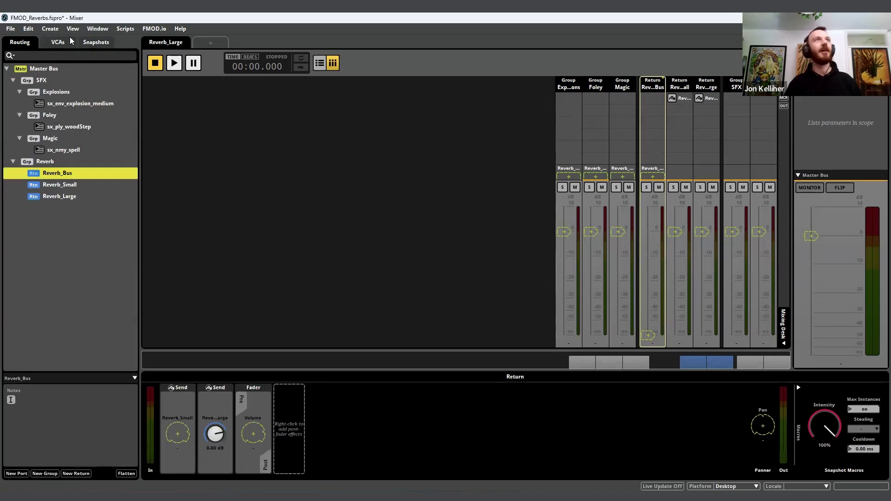
{"action": "left_click", "coordinate": [90, 43]}
{"action": "left_click", "coordinate": [90, 122]}
{"action": "left_click", "coordinate": [21, 42]}
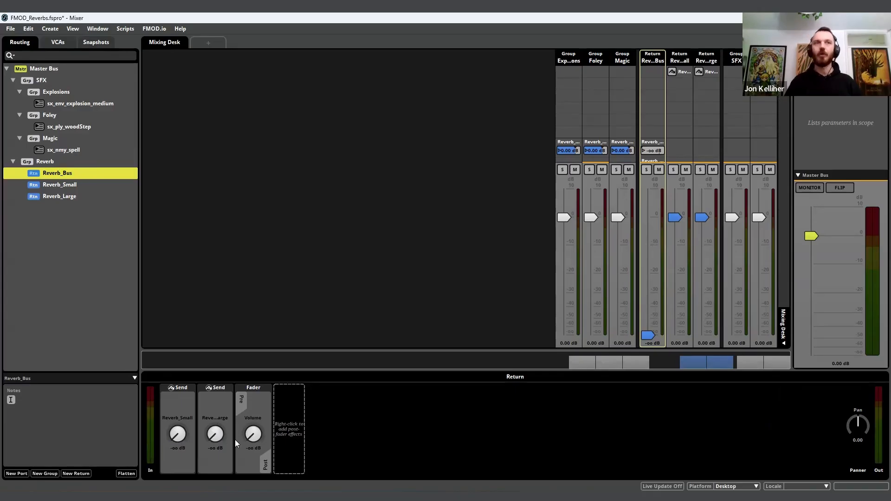
- Review the Magic and Foley sends, the Reverb_Bus and Reverb_Large return chains, and the snapshot list
{"action": "left_click", "coordinate": [67, 138]}
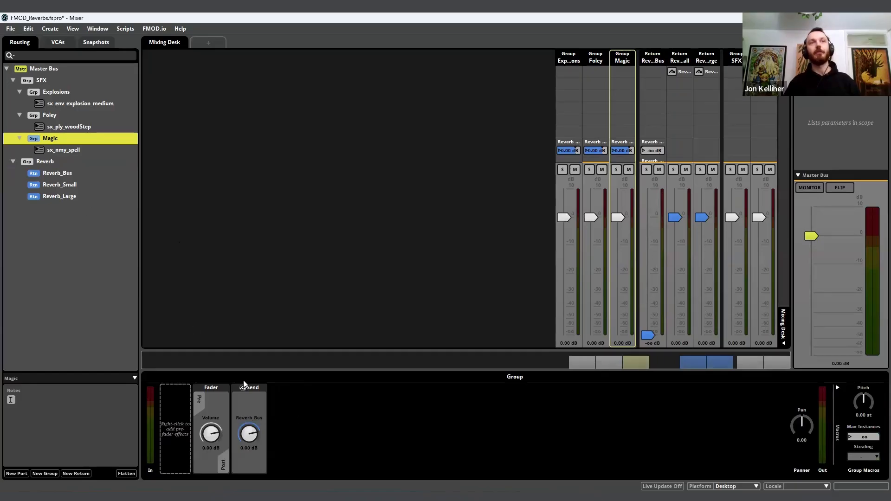
{"action": "left_click", "coordinate": [61, 116]}
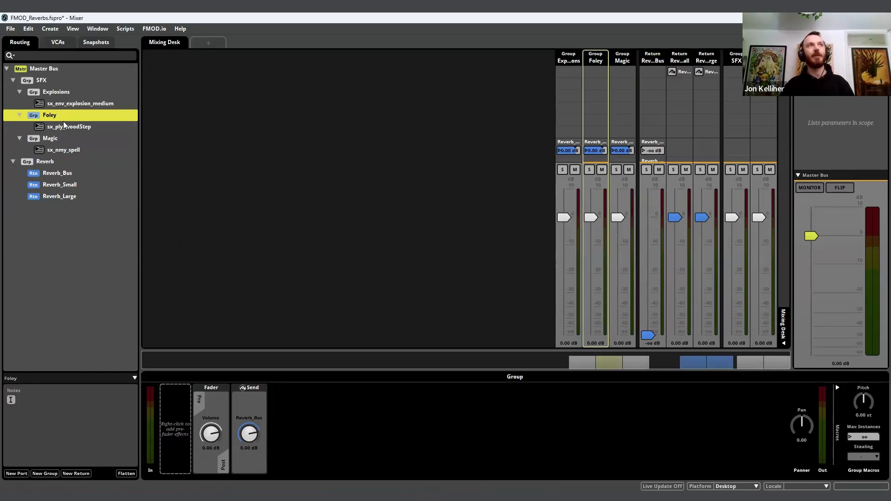
{"action": "left_click", "coordinate": [71, 174]}
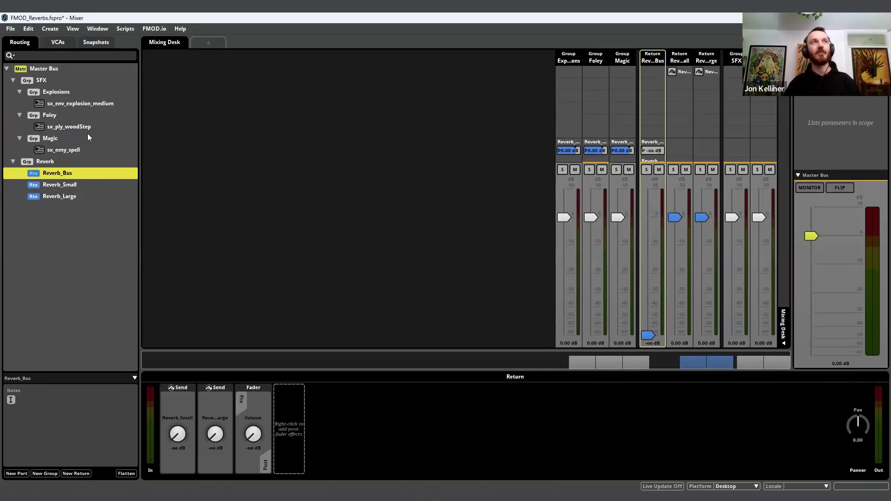
{"action": "left_click", "coordinate": [90, 195]}
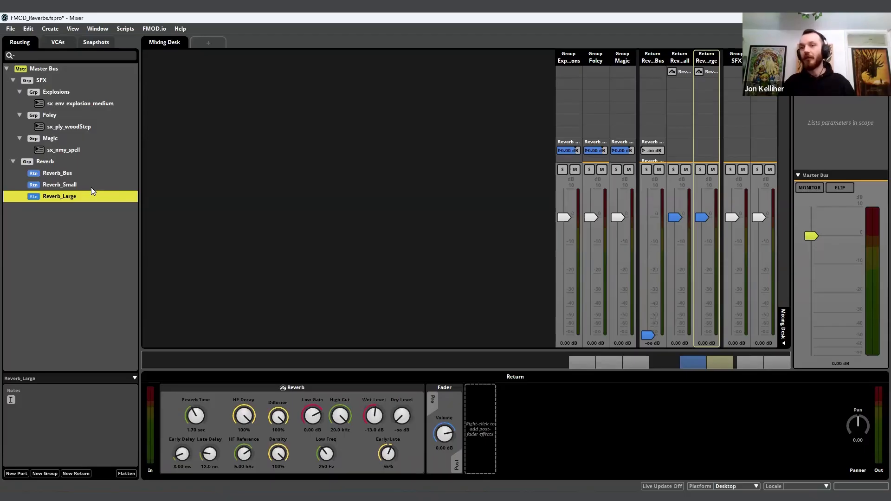
{"action": "left_click", "coordinate": [99, 42]}
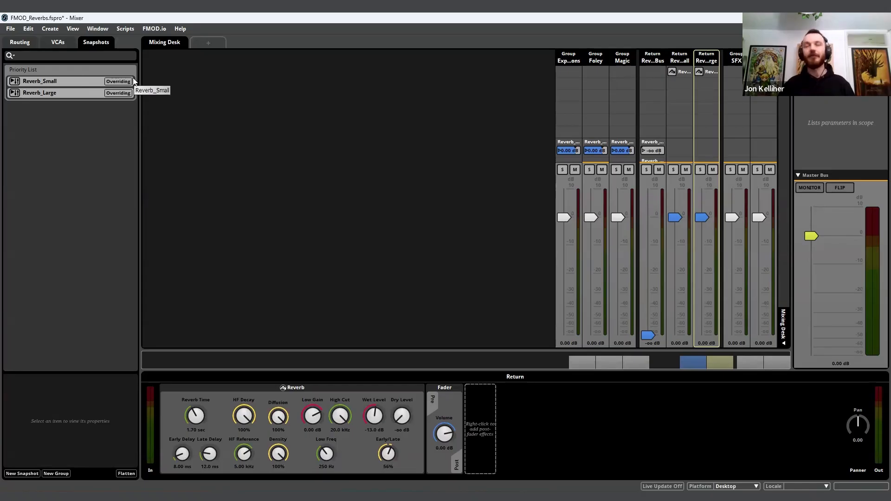
- Create a return named Reverb_ShortReflections in the mixer routing and place it inside the Reverb group
{"action": "left_click", "coordinate": [19, 43]}
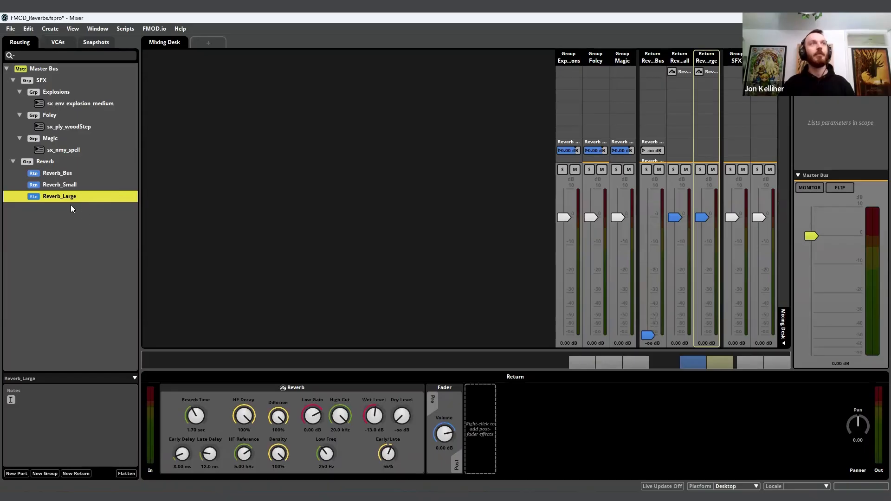
{"action": "right_click", "coordinate": [80, 214]}
{"action": "left_click", "coordinate": [104, 227]}
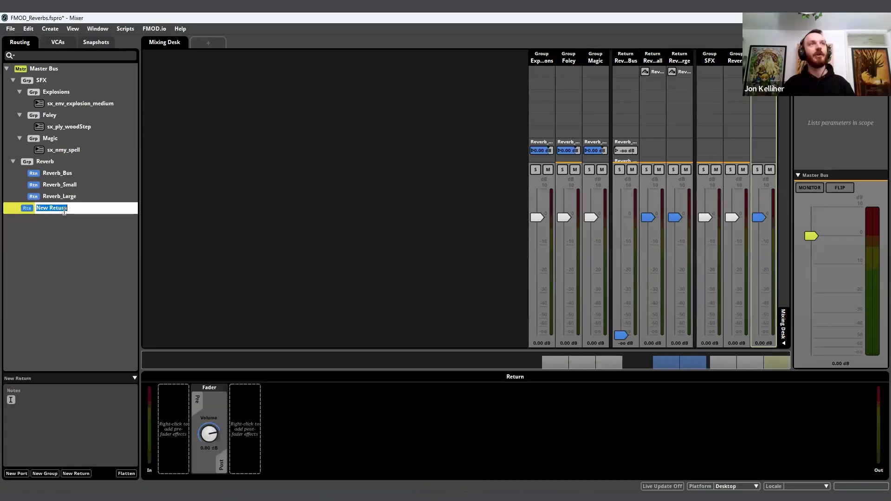
{"action": "type", "text": "Rever"}
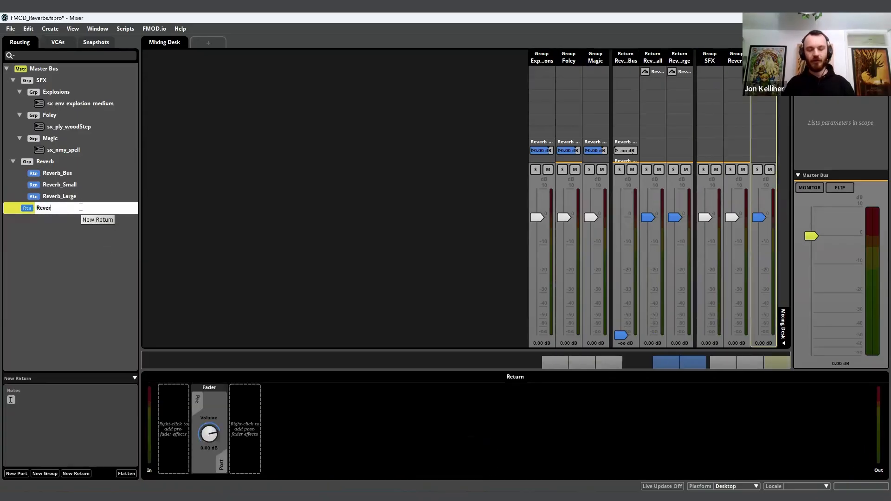
{"action": "type", "text": "b_ShortReflections"}
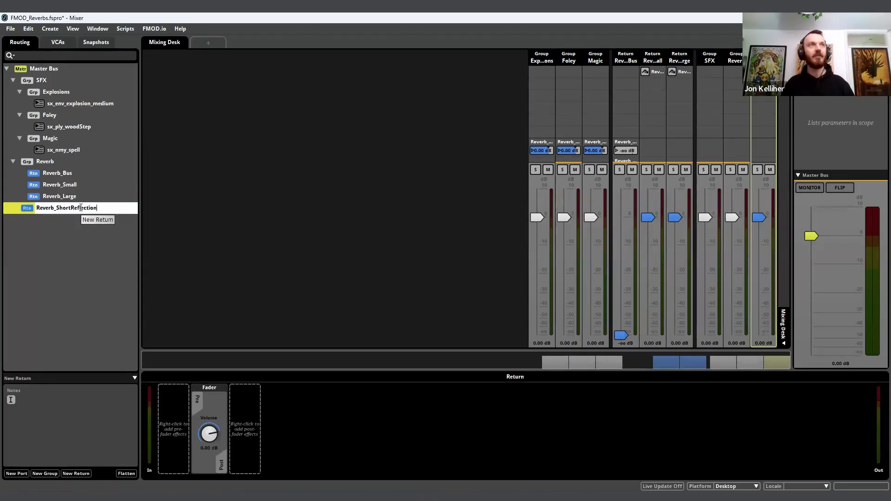
{"action": "key", "text": "Return"}
{"action": "left_click_drag", "start_coordinate": [75, 209], "coordinate": [66, 167]}
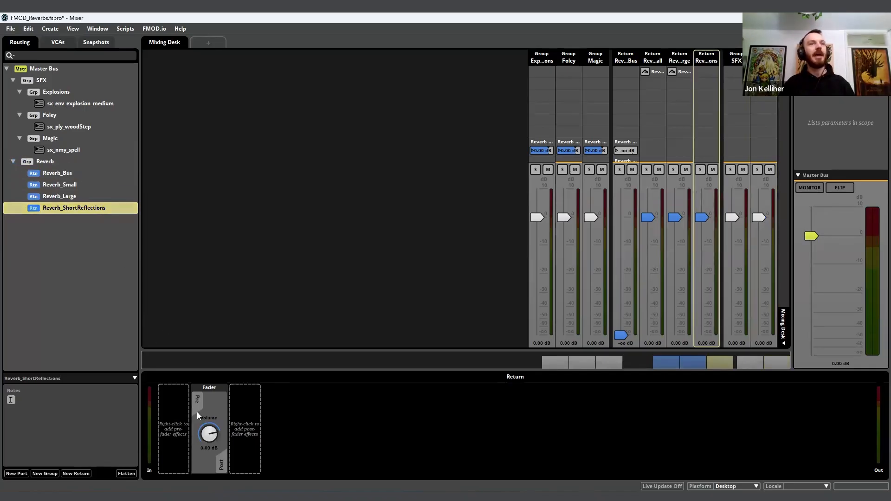
- Add a pre-fader FMOD Delay to Reverb_ShortReflections with about 22 ms delay, 6% feedback and the dry level at -oo dB
{"action": "right_click", "coordinate": [177, 400]}
{"action": "mouse_move", "coordinate": [222, 406]}
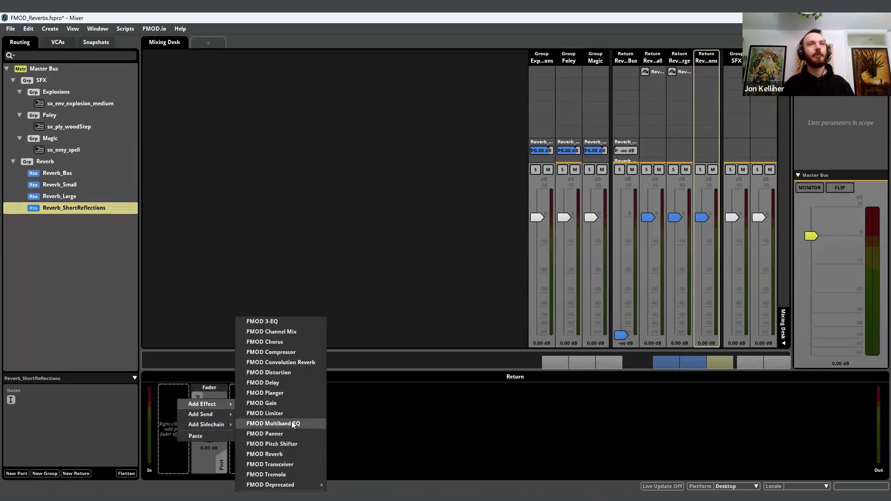
{"action": "left_click", "coordinate": [290, 382]}
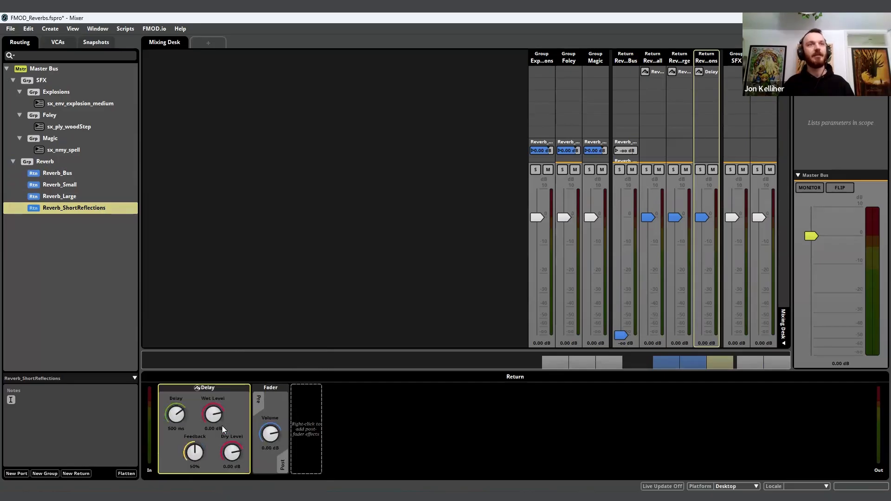
{"action": "left_click_drag", "start_coordinate": [231, 451], "coordinate": [231, 491]}
{"action": "left_click_drag", "start_coordinate": [194, 452], "coordinate": [194, 470]}
{"action": "left_click_drag", "start_coordinate": [195, 453], "coordinate": [195, 450]}
{"action": "mouse_move", "coordinate": [176, 415]}
{"action": "left_mouse_down"}
{"action": "mouse_move", "coordinate": [176, 443]}
{"action": "mouse_move", "coordinate": [176, 408]}
{"action": "left_mouse_up"}
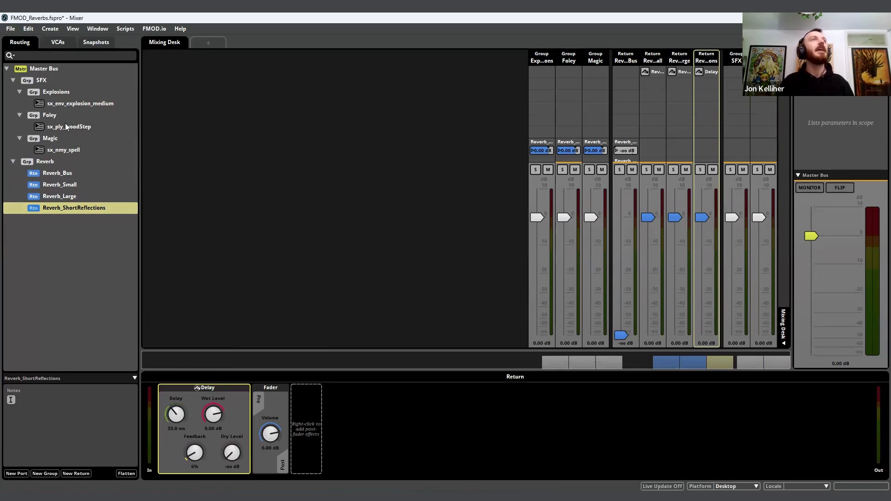
- Add a pre-fader send from Reverb_Bus to the Reverb_ShortReflections return
{"action": "left_click", "coordinate": [55, 161]}
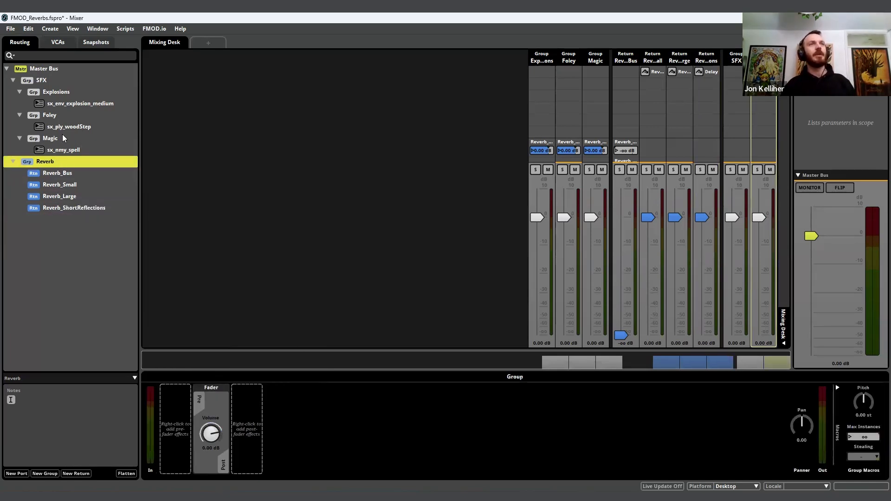
{"action": "left_click", "coordinate": [66, 172]}
{"action": "right_click", "coordinate": [234, 410]}
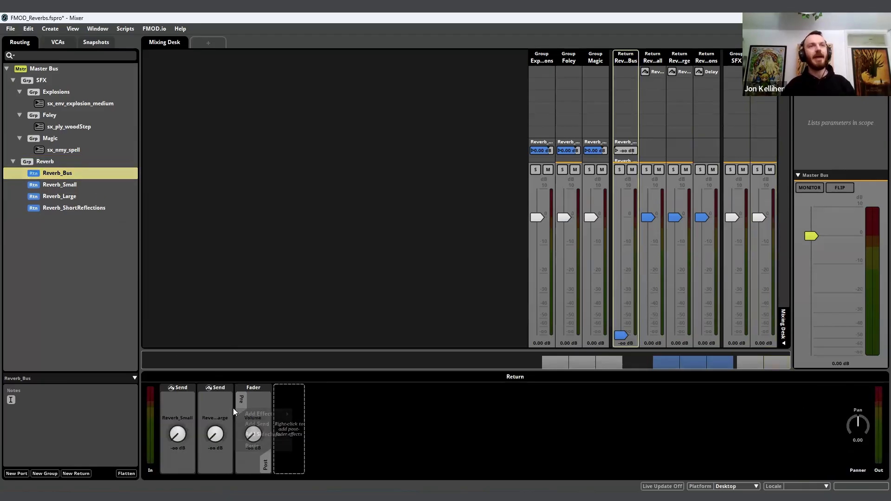
{"action": "mouse_move", "coordinate": [265, 414]}
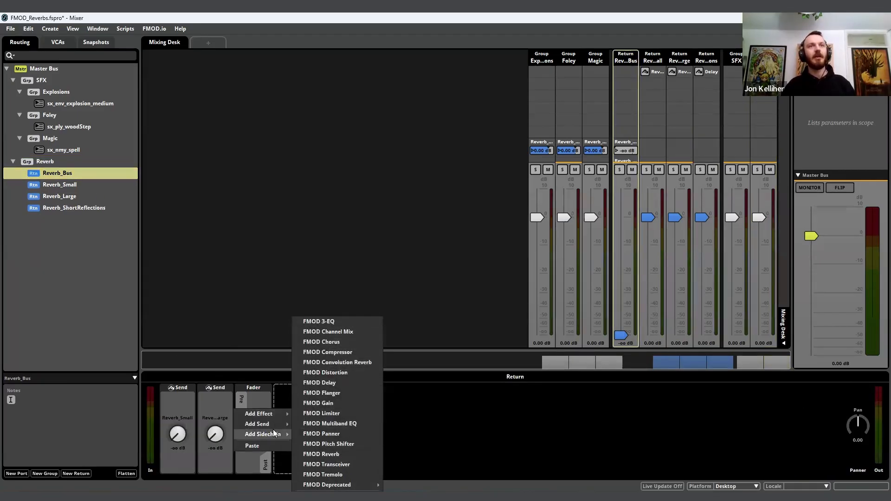
{"action": "mouse_move", "coordinate": [317, 424]}
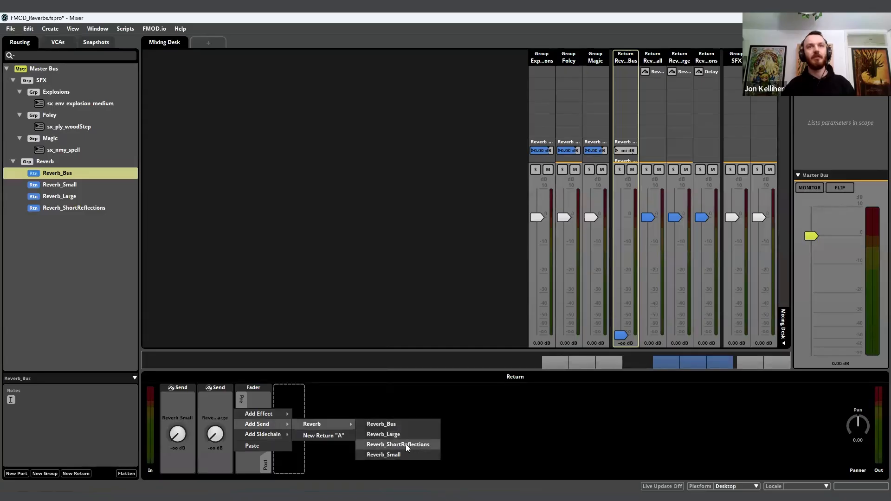
{"action": "left_click", "coordinate": [406, 444]}
- Duplicate the Reverb_Large snapshot and name the copy Reverb_ShortReflections
{"action": "left_click", "coordinate": [98, 42]}
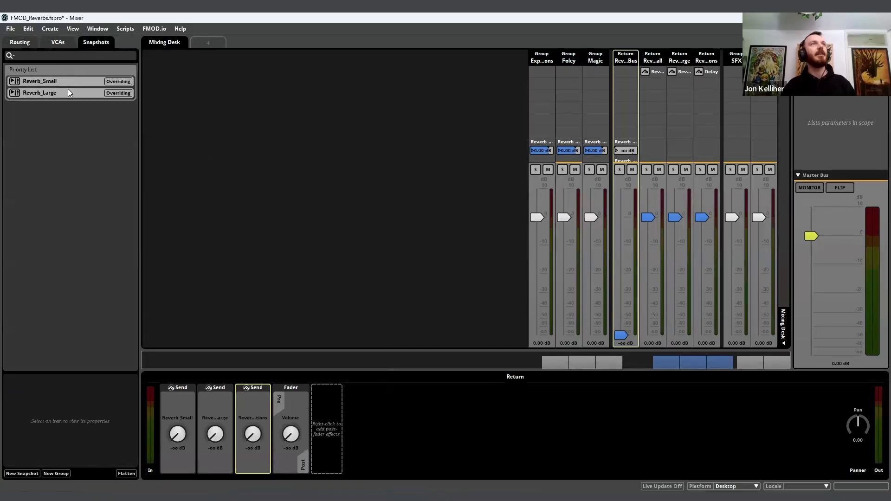
{"action": "left_click", "coordinate": [67, 91]}
{"action": "key", "text": "ctrl+d"}
{"action": "type", "text": "Reverb_ShortRefl"}
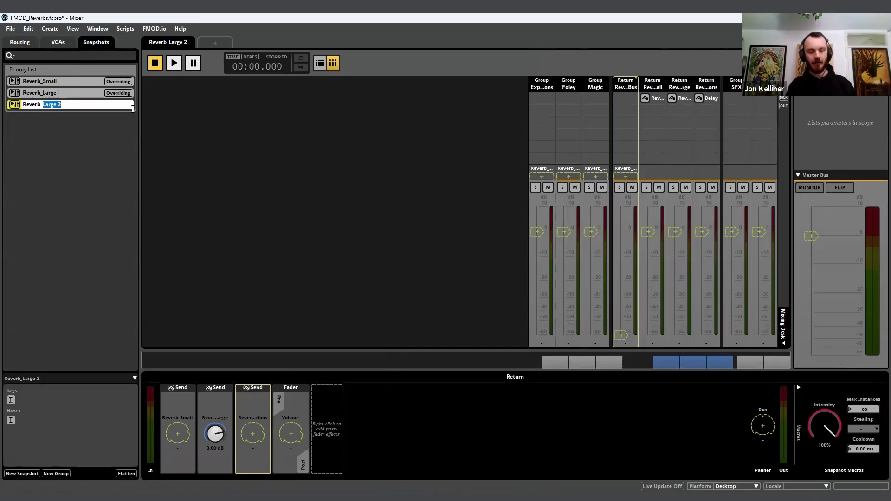
{"action": "type", "text": "ections"}
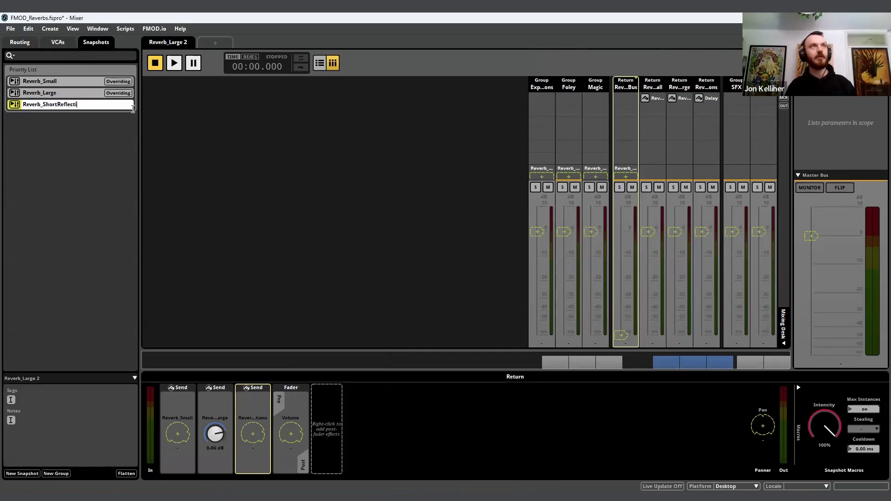
{"action": "key", "text": "Return"}
- In the Reverb_ShortReflections snapshot, scope out the Reverb_Large send and scope in the Reverb_ShortReflections send at 0.00 dB
{"action": "right_click", "coordinate": [224, 434]}
{"action": "left_click", "coordinate": [253, 460]}
{"action": "right_click", "coordinate": [253, 436]}
{"action": "left_click", "coordinate": [270, 439]}
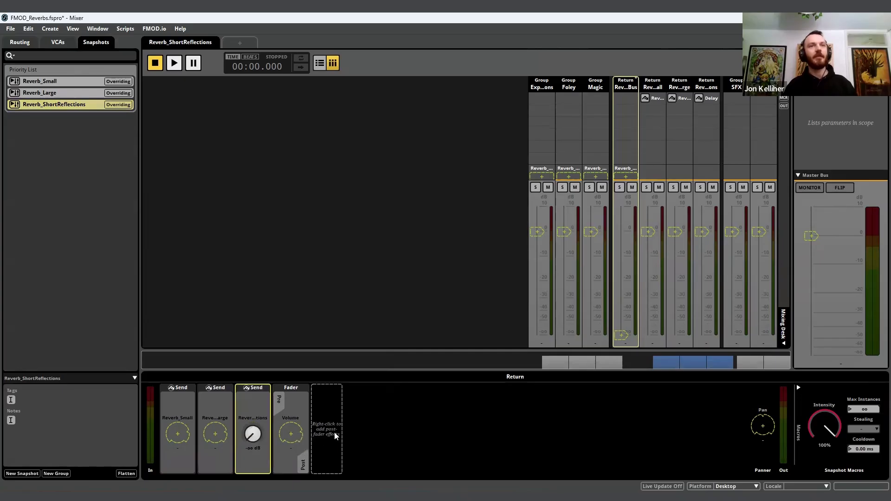
{"action": "double_click", "coordinate": [255, 447]}
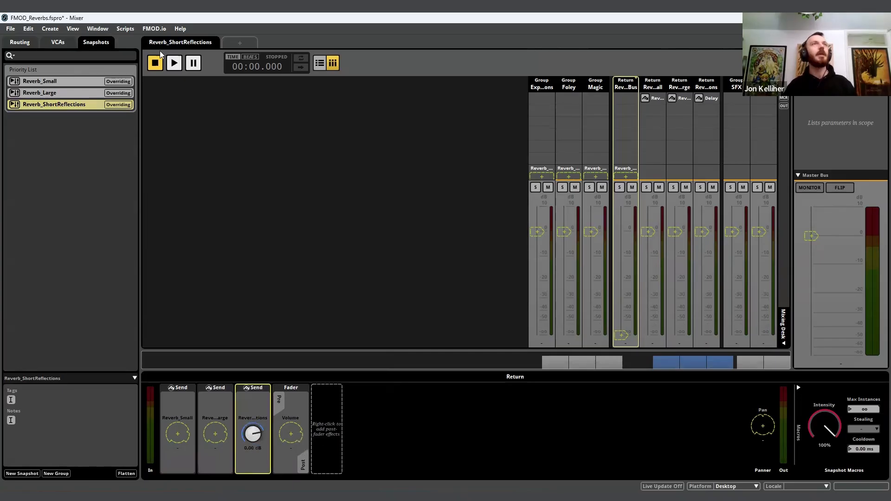
- Compare the Reverb_Bus sends under the Reverb_ShortReflections snapshot with those in the base mix
{"action": "left_click", "coordinate": [96, 111]}
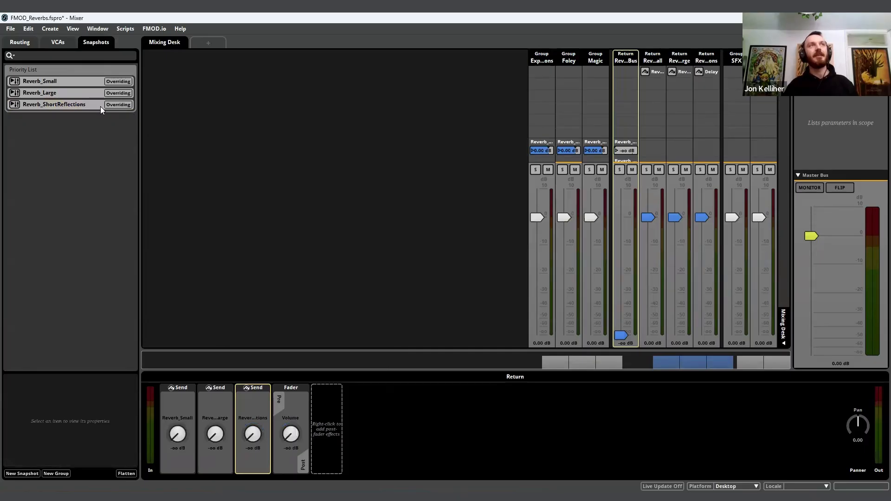
{"action": "left_click", "coordinate": [100, 106]}
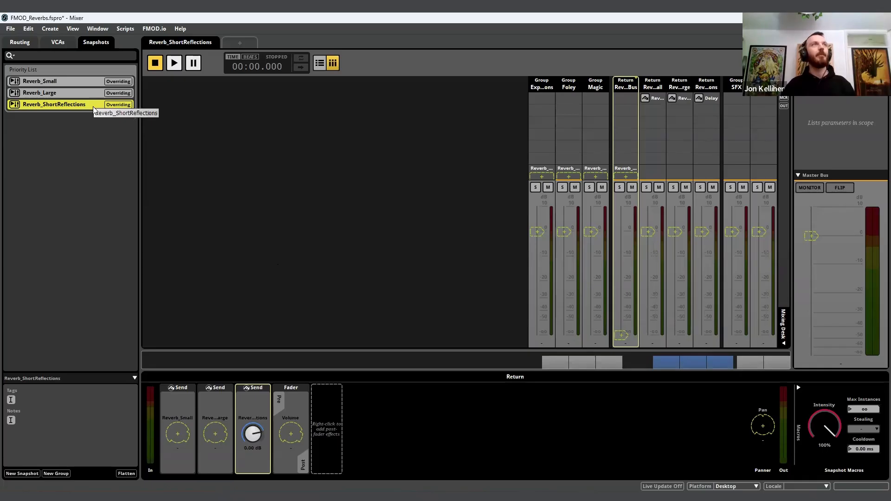
{"action": "left_click", "coordinate": [238, 41]}
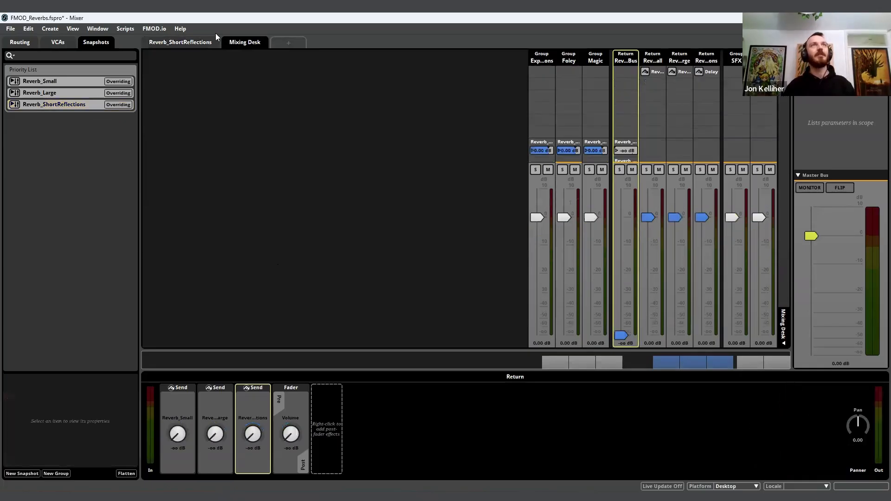
{"action": "left_click", "coordinate": [187, 43]}
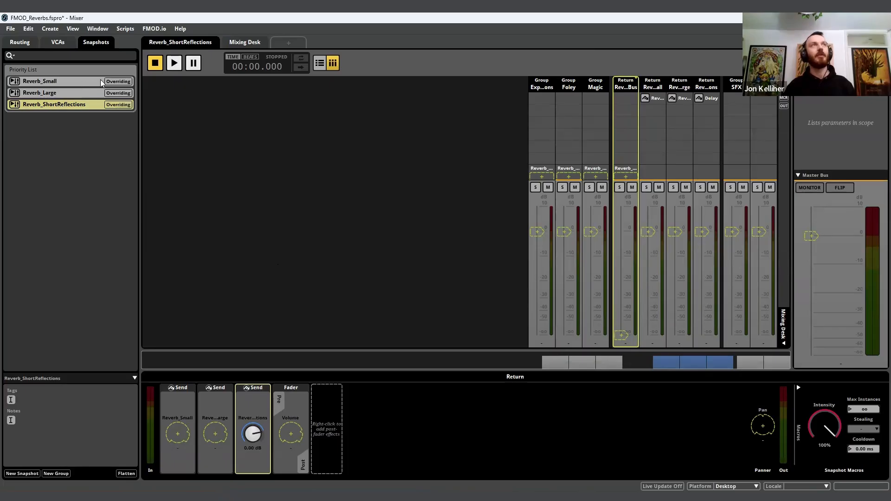
- Play the Reverb_ShortReflections and Reverb_Large snapshots together and audition an event through both
{"action": "key", "text": "space"}
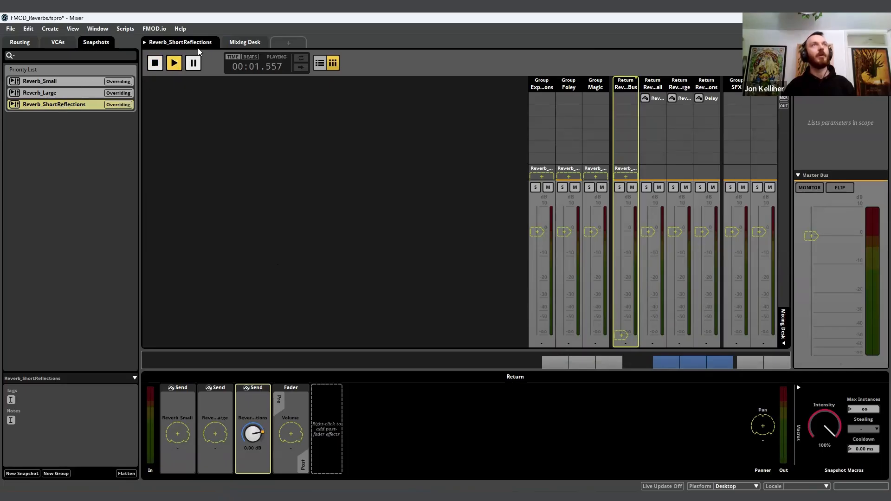
{"action": "left_click", "coordinate": [241, 43]}
{"action": "left_click", "coordinate": [88, 93]}
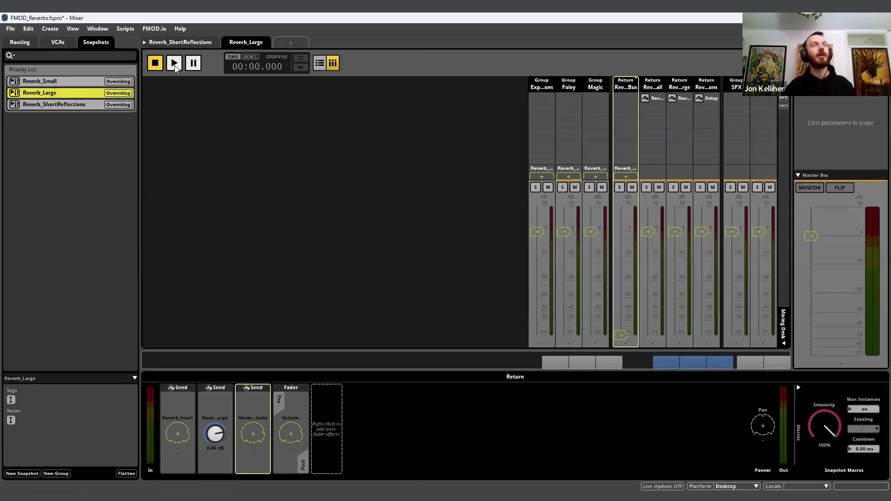
{"action": "left_click", "coordinate": [175, 66]}
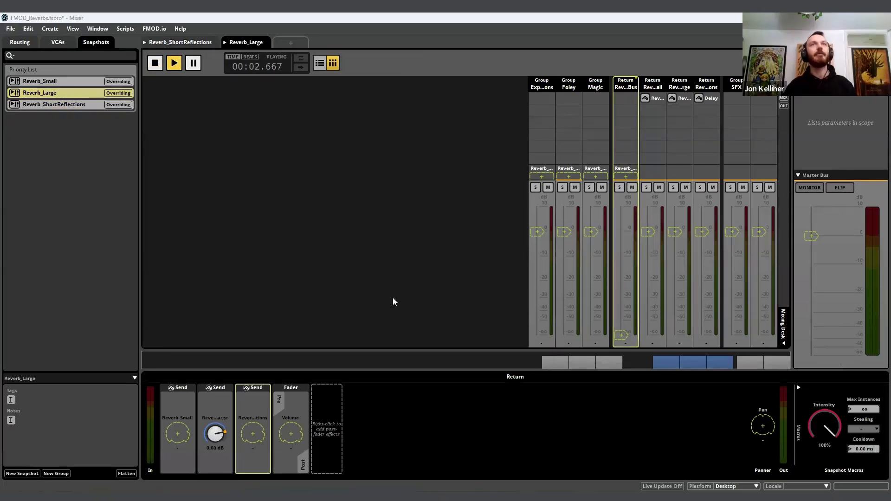
{"action": "key", "text": "ctrl+e"}
{"action": "key", "text": "space"}
{"action": "key", "text": "space"}
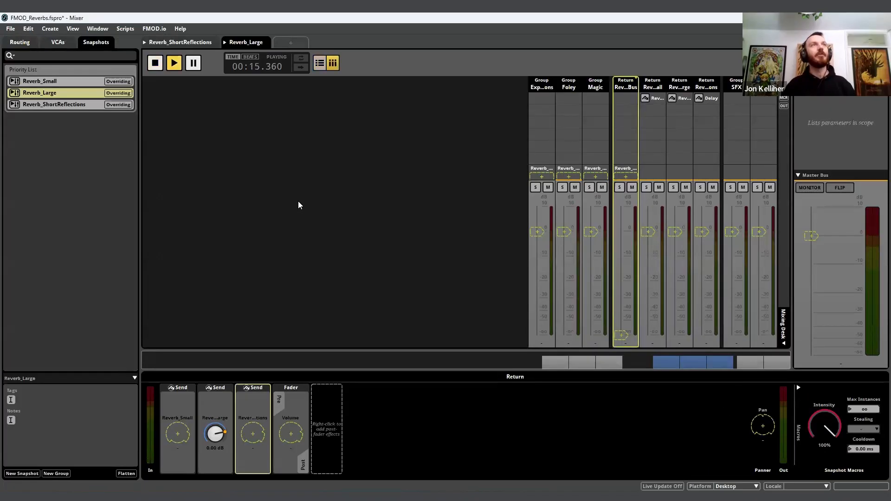
- Stop the Reverb_ShortReflections snapshot and clear the bus selection
{"action": "left_click", "coordinate": [89, 105]}
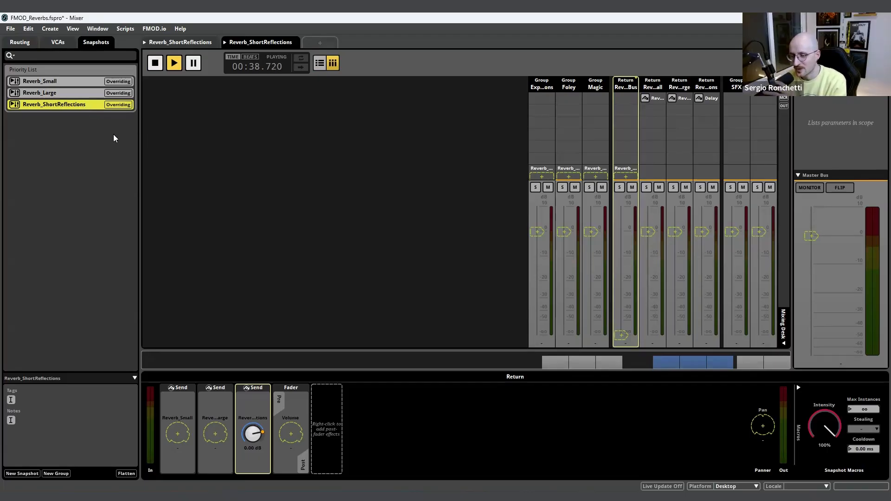
{"action": "left_click", "coordinate": [155, 67]}
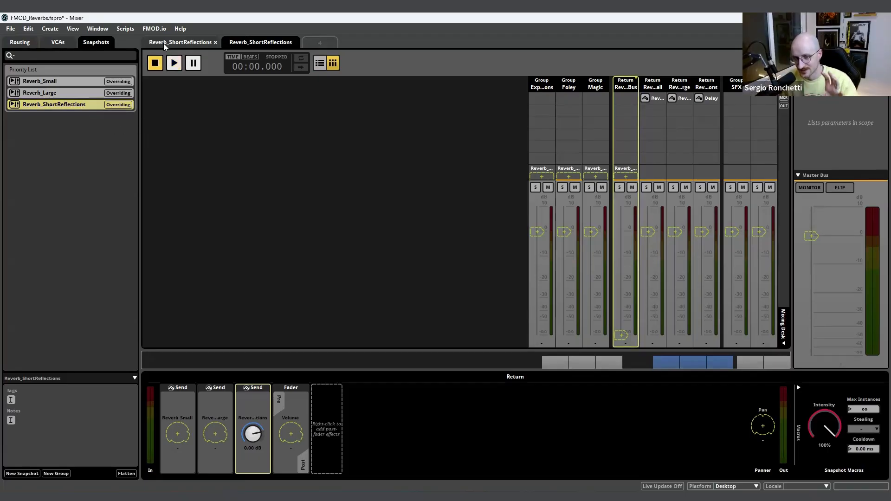
{"action": "left_click", "coordinate": [164, 43]}
{"action": "left_click", "coordinate": [217, 160]}
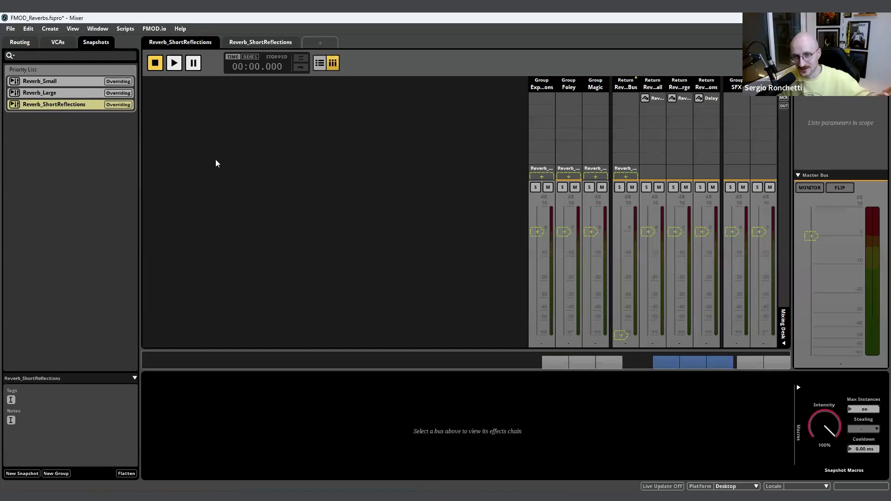
- Inspect the three sends of the Reverb_Bus return in the mixer routing
{"action": "left_click", "coordinate": [20, 43]}
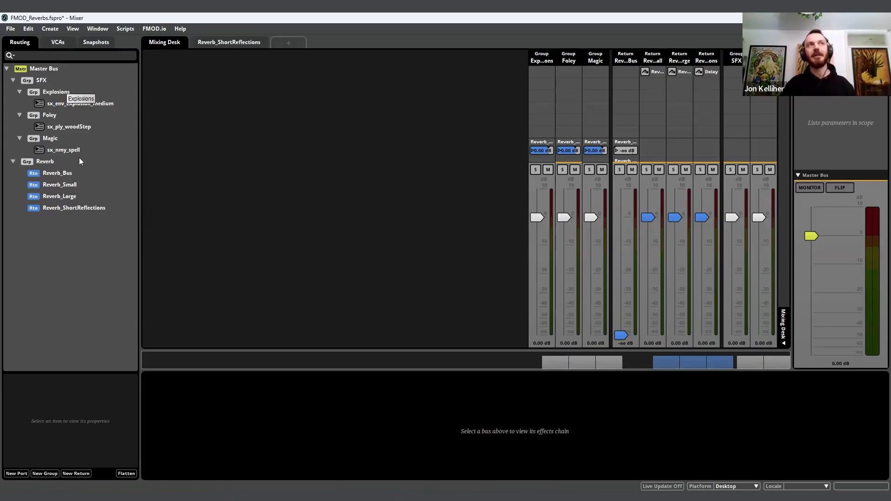
{"action": "left_click", "coordinate": [60, 174]}
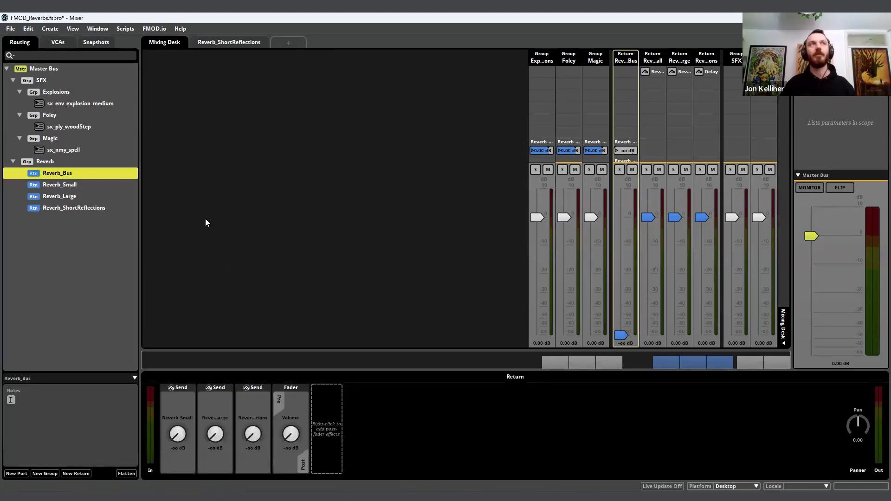
- Examine the Magic group's send and the Reverb_Bus return's sends, selecting all three sends on Reverb_Bus together
{"action": "left_click", "coordinate": [76, 140]}
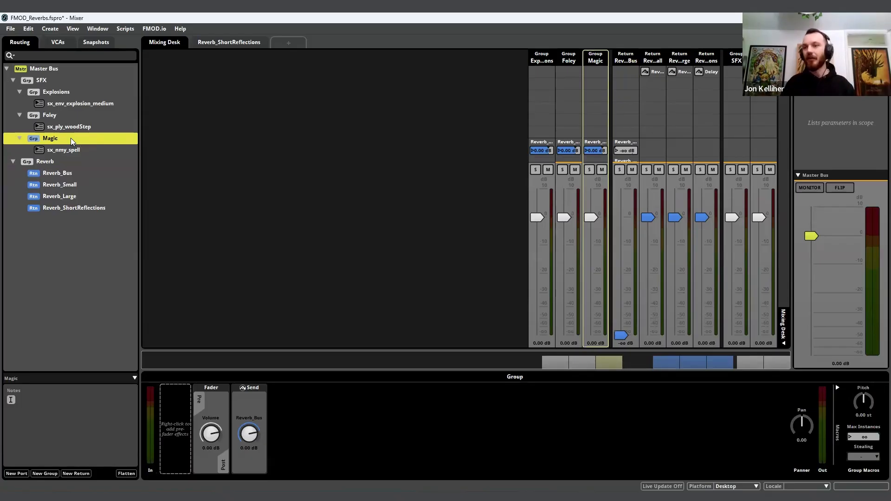
{"action": "left_click", "coordinate": [135, 257]}
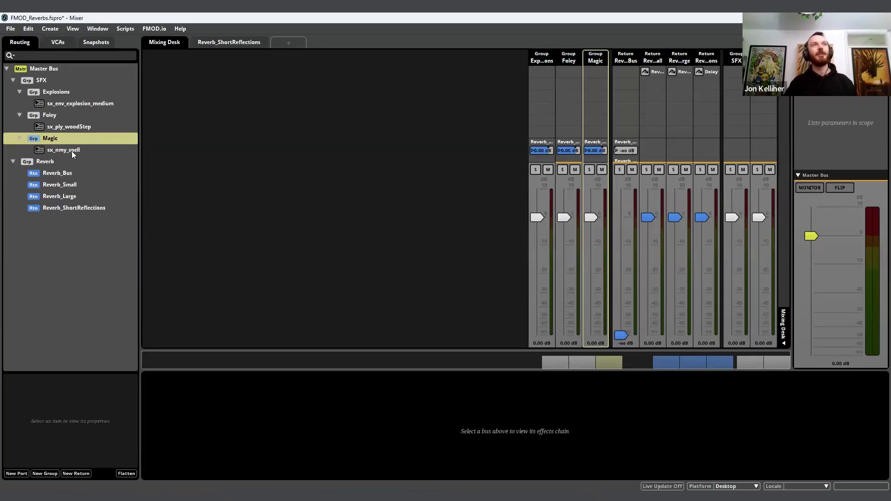
{"action": "left_click", "coordinate": [74, 138]}
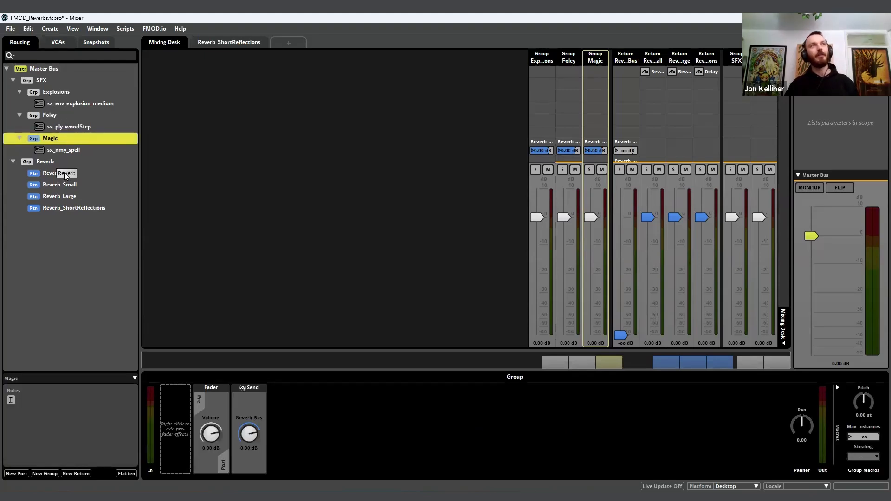
{"action": "left_click", "coordinate": [84, 174]}
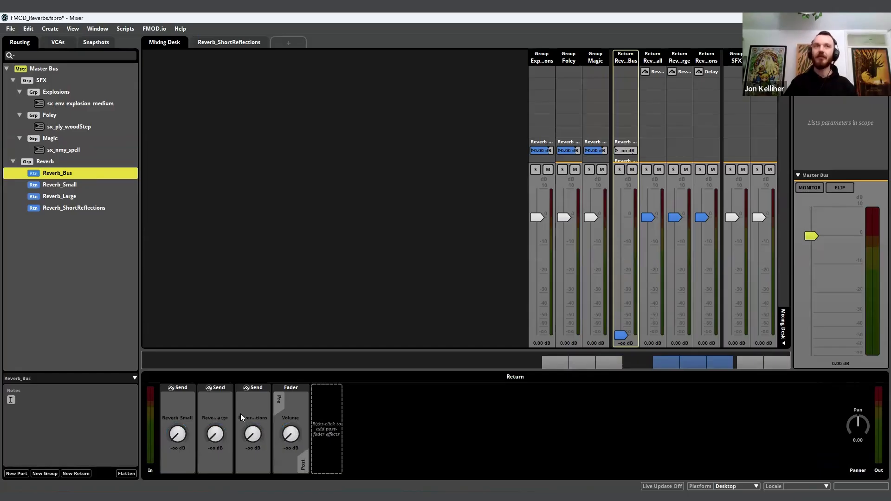
{"action": "left_click", "coordinate": [249, 405]}
{"action": "left_click", "coordinate": [185, 406]}
{"action": "left_click", "coordinate": [213, 407]}
{"action": "left_click", "coordinate": [171, 403]}
{"action": "left_click", "coordinate": [246, 403], "text": "shift"}
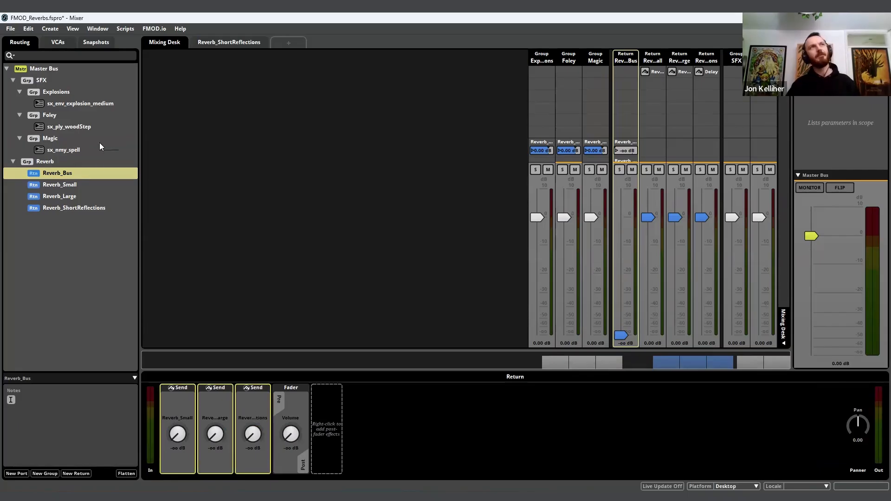
{"action": "left_click", "coordinate": [275, 406]}
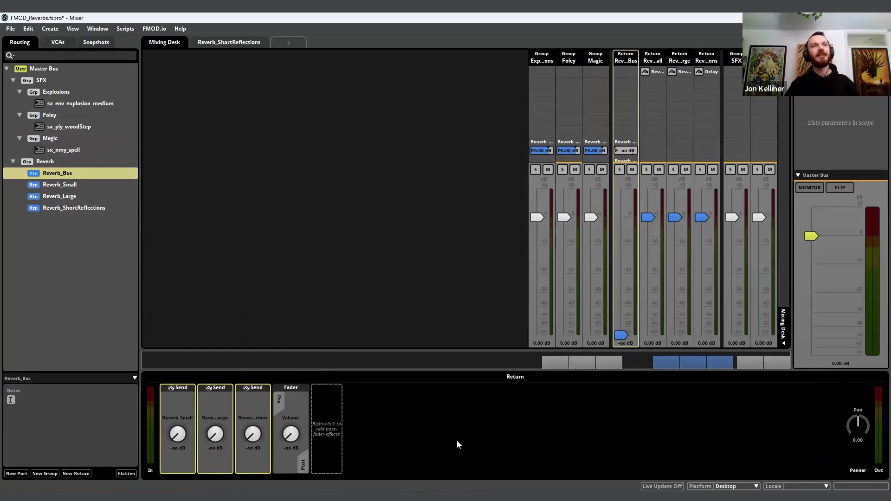
- Remove the Reverb_Bus send from the Magic, Foley and Explosions groups
{"action": "left_click", "coordinate": [58, 138]}
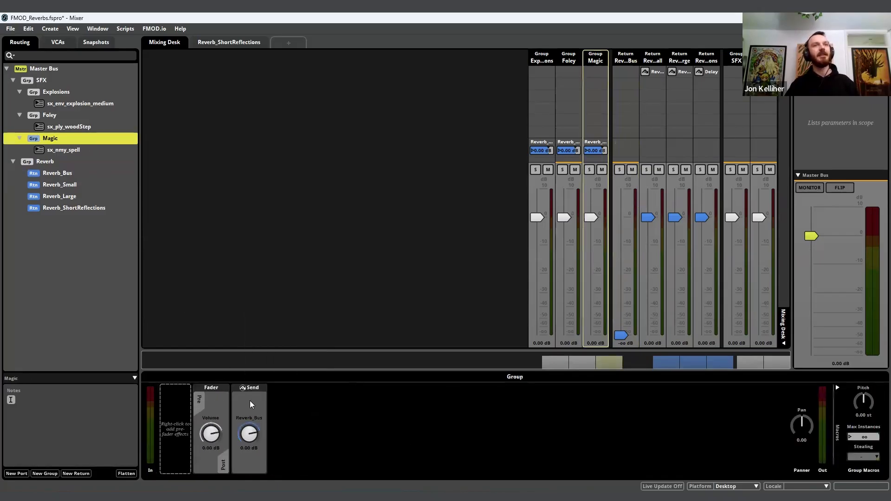
{"action": "right_click", "coordinate": [250, 400]}
{"action": "left_click", "coordinate": [276, 395]}
{"action": "left_click", "coordinate": [49, 115]}
{"action": "right_click", "coordinate": [250, 402]}
{"action": "left_click", "coordinate": [276, 398]}
{"action": "left_click", "coordinate": [56, 92]}
{"action": "right_click", "coordinate": [260, 405]}
{"action": "left_click", "coordinate": [294, 397]}
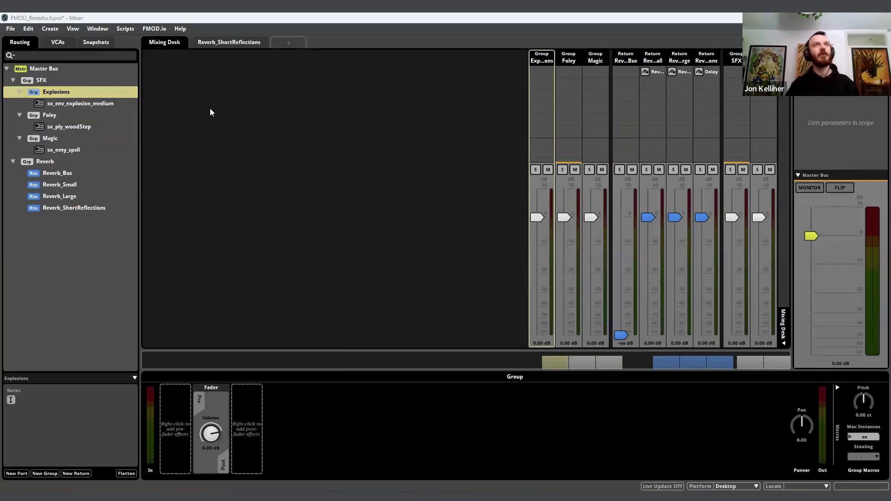
- Open the event editor and add a pre-fader send to the Reverb_Small return on sx_ply_woodStep's master track
{"action": "key", "text": "ctrl+e"}
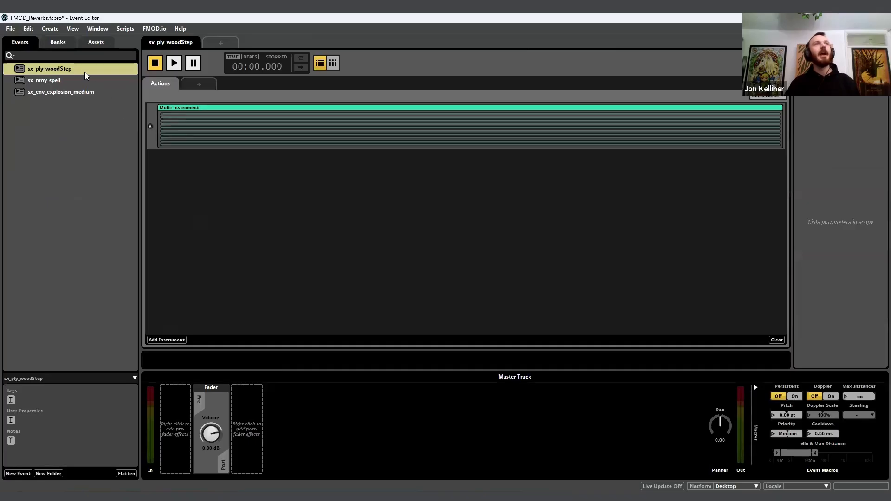
{"action": "right_click", "coordinate": [179, 404]}
{"action": "mouse_move", "coordinate": [214, 420]}
{"action": "mouse_move", "coordinate": [272, 427]}
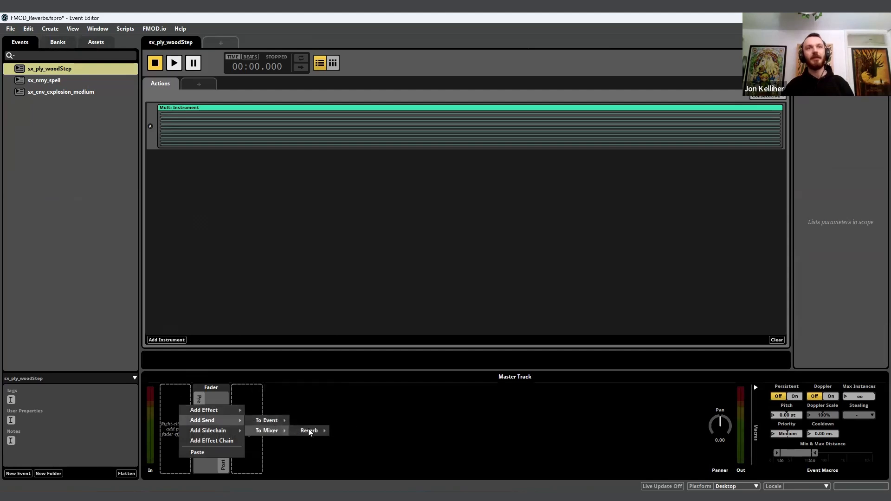
{"action": "mouse_move", "coordinate": [308, 428]}
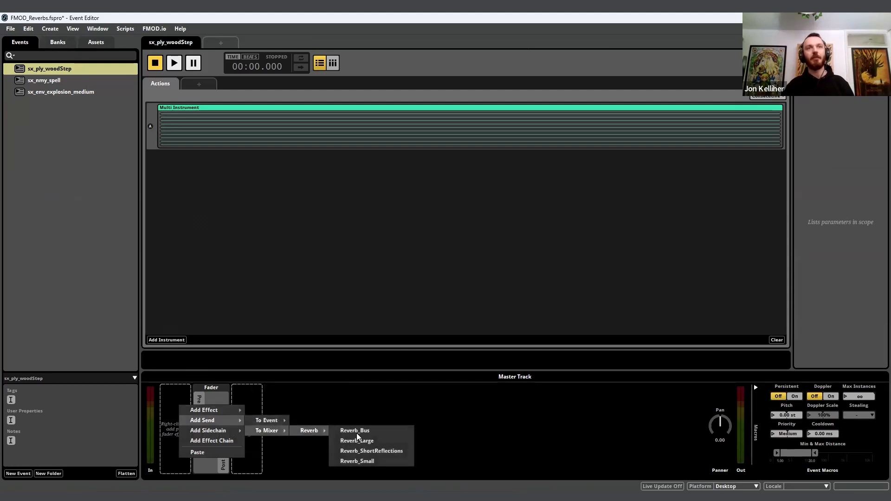
{"action": "left_click", "coordinate": [366, 461]}
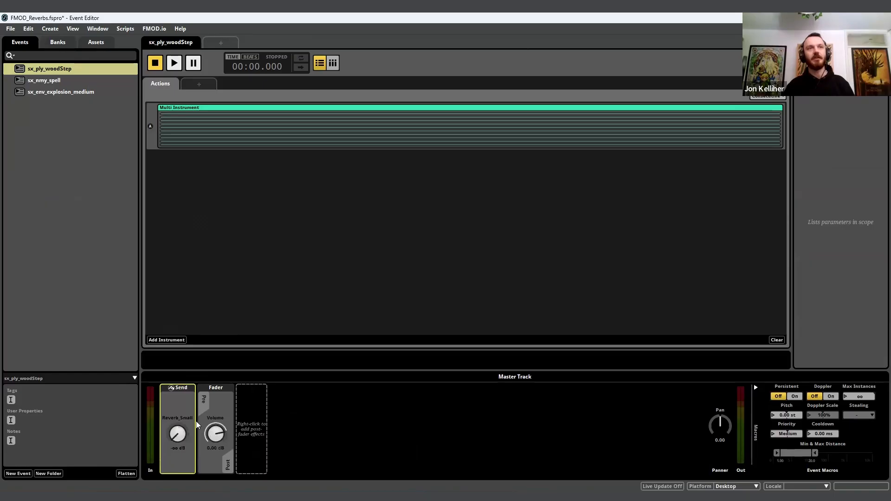
- Add pre-fader sends to Reverb_Large and Reverb_ShortReflections after the Reverb_Small send on the sx_ply_woodStep master track
{"action": "right_click", "coordinate": [196, 422]}
{"action": "mouse_move", "coordinate": [242, 436]}
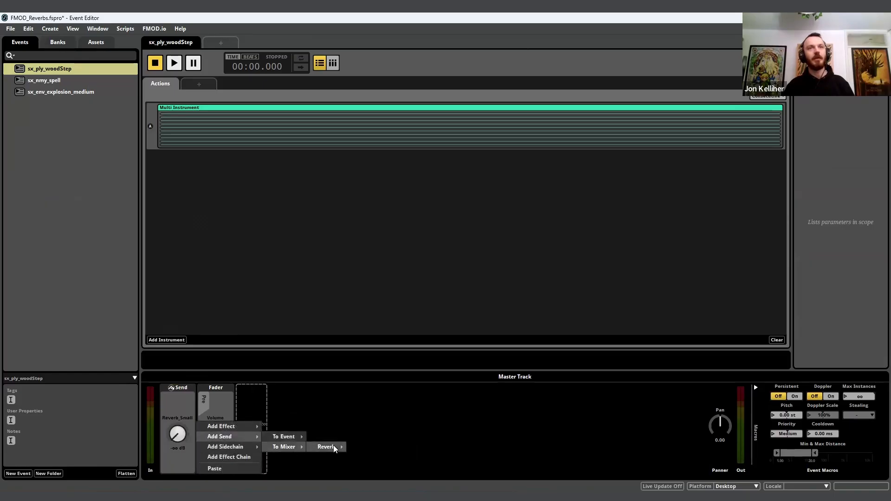
{"action": "mouse_move", "coordinate": [333, 446]}
{"action": "left_click", "coordinate": [378, 458]}
{"action": "right_click", "coordinate": [233, 414]}
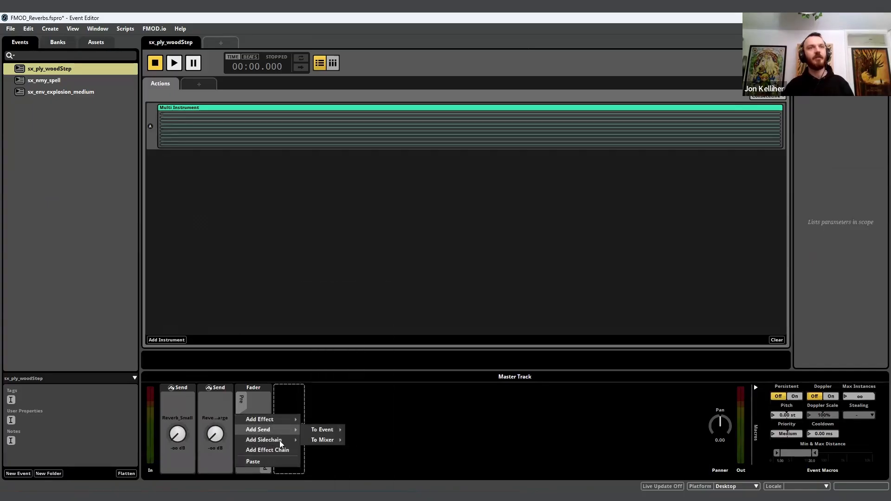
{"action": "mouse_move", "coordinate": [327, 440]}
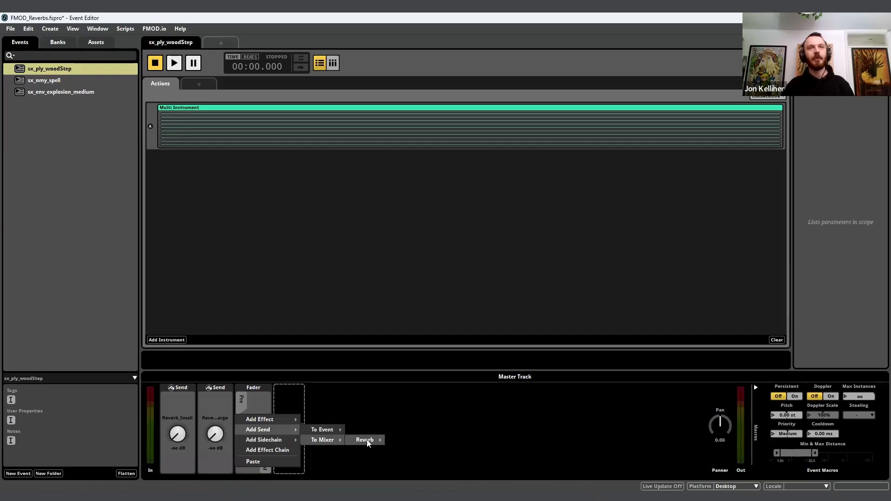
{"action": "mouse_move", "coordinate": [367, 440]}
{"action": "left_click", "coordinate": [425, 461]}
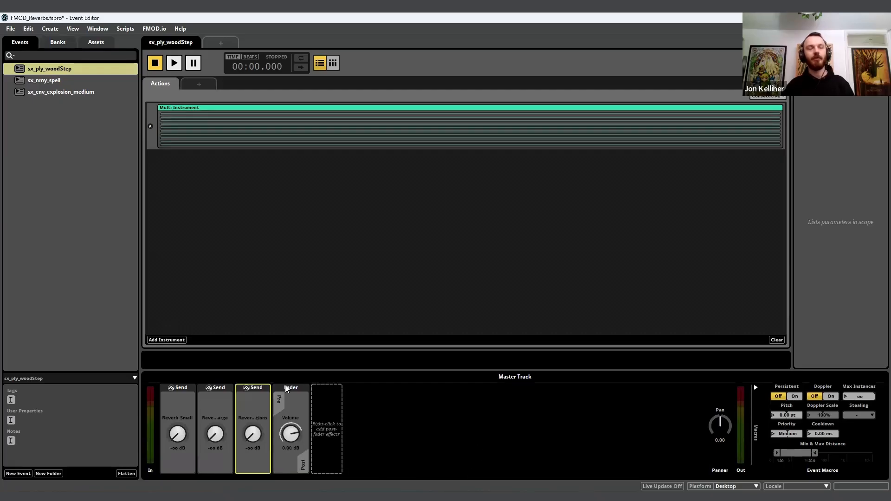
- Add an effect chain to the sx_ply_woodStep master track and move the three reverb sends into it
{"action": "right_click", "coordinate": [271, 407]}
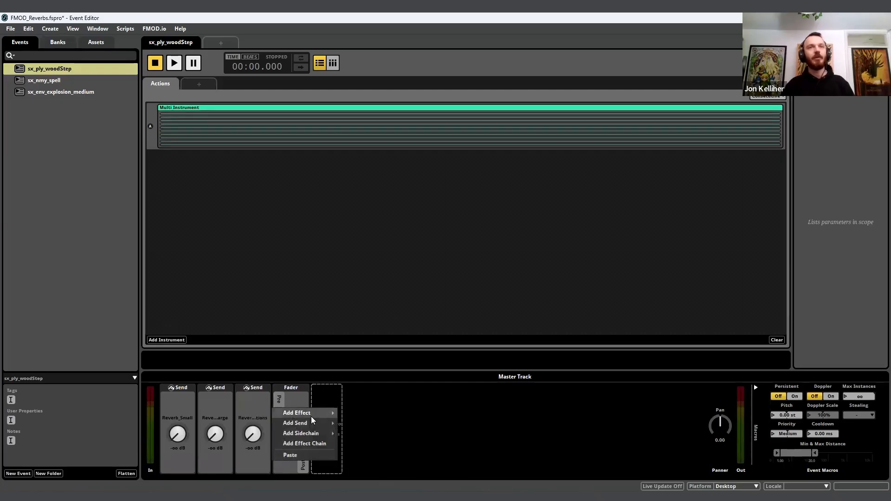
{"action": "left_click", "coordinate": [310, 444]}
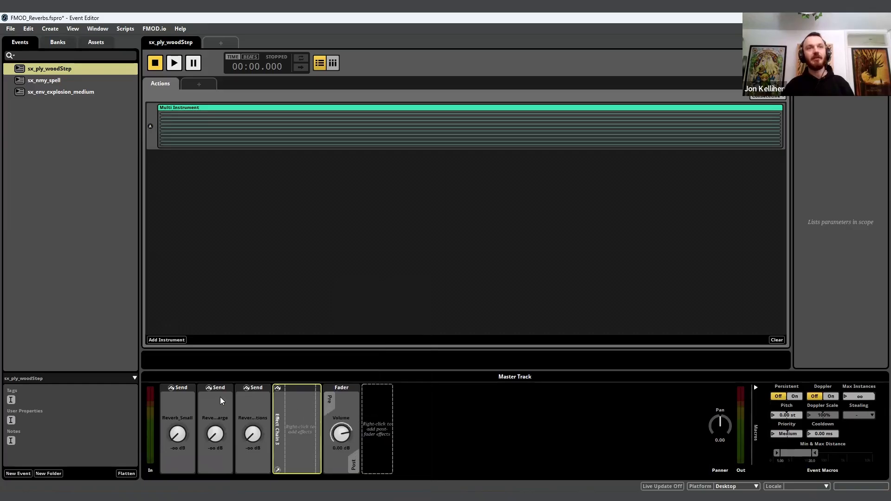
{"action": "left_click", "coordinate": [185, 403]}
{"action": "left_click", "coordinate": [210, 405], "text": "ctrl"}
{"action": "left_click", "coordinate": [246, 402], "text": "ctrl"}
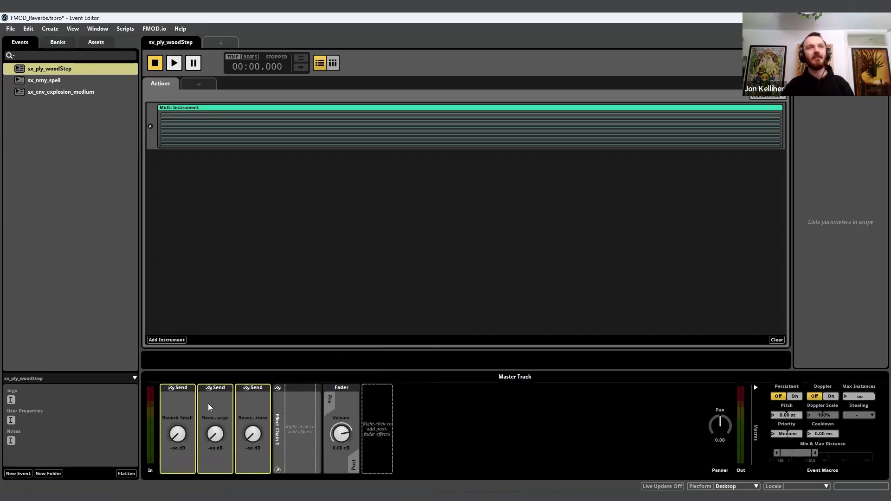
{"action": "left_click_drag", "start_coordinate": [267, 408], "coordinate": [294, 409]}
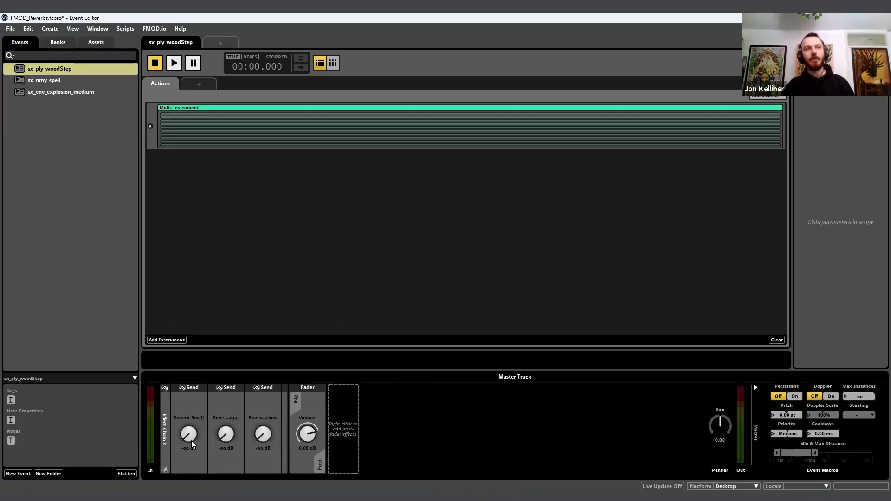
- Copy the effect chain of reverb sends to sx_nmy_spell's master track and move it after the fader
{"action": "left_click", "coordinate": [166, 413]}
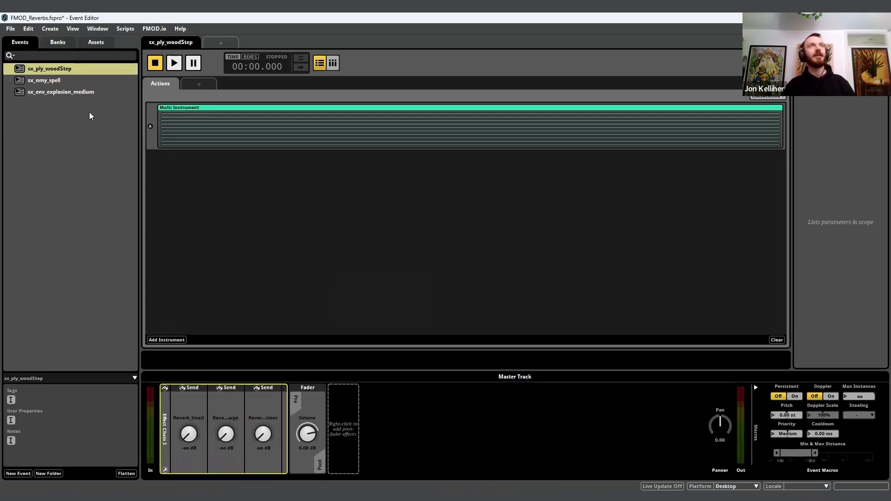
{"action": "left_click", "coordinate": [65, 81]}
{"action": "right_click", "coordinate": [179, 398]}
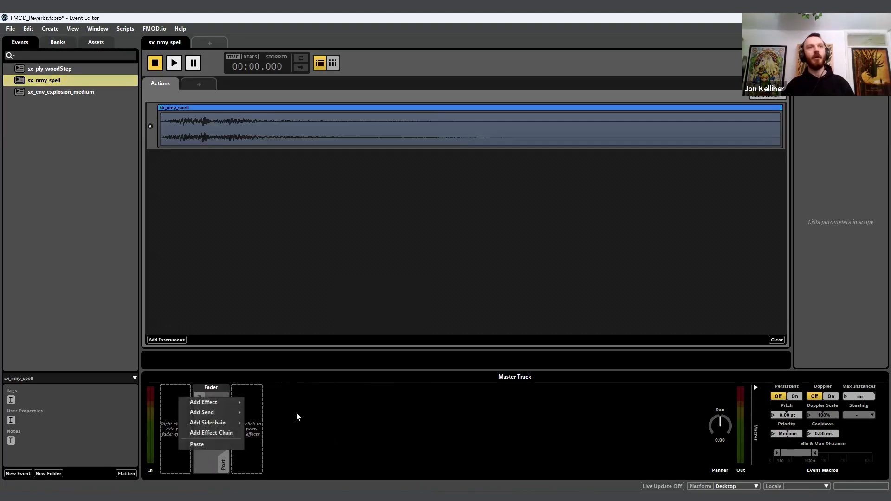
{"action": "left_click", "coordinate": [197, 444]}
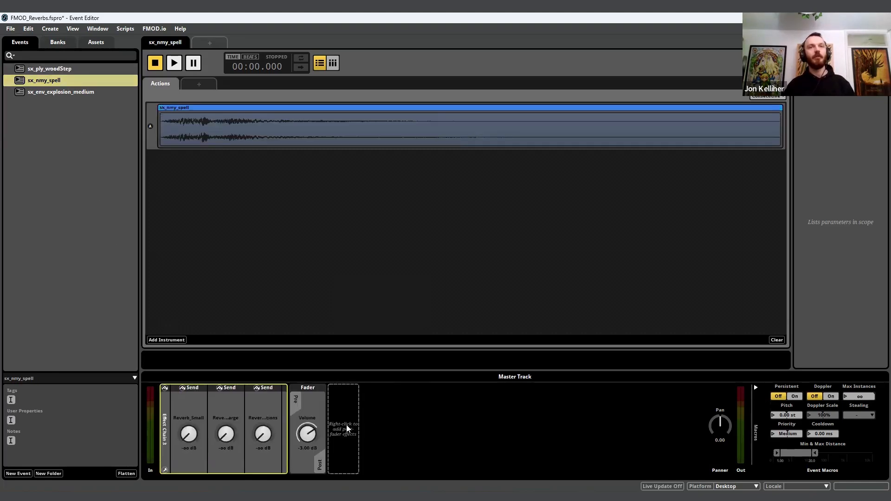
{"action": "left_click_drag", "start_coordinate": [161, 408], "coordinate": [330, 420]}
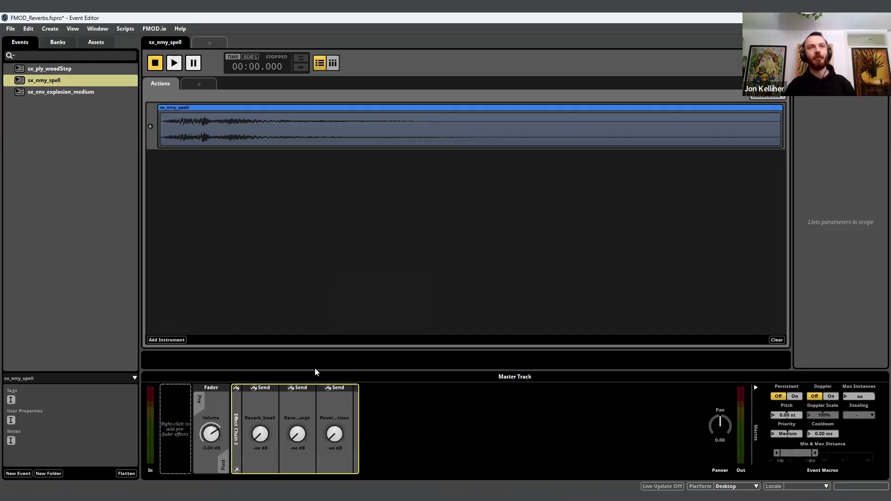
- Move sx_ply_woodStep's effect chain after the fader and put the same post-fader chain on sx_env_explosion_medium
{"action": "left_click", "coordinate": [61, 69]}
{"action": "mouse_move", "coordinate": [169, 427]}
{"action": "left_mouse_down"}
{"action": "mouse_move", "coordinate": [372, 448]}
{"action": "mouse_move", "coordinate": [397, 353]}
{"action": "mouse_move", "coordinate": [381, 334]}
{"action": "left_mouse_up"}
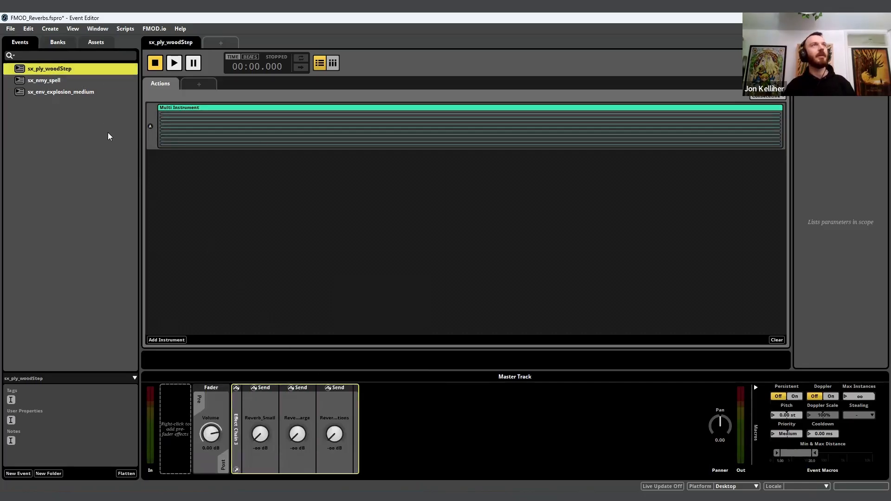
{"action": "left_click", "coordinate": [61, 91]}
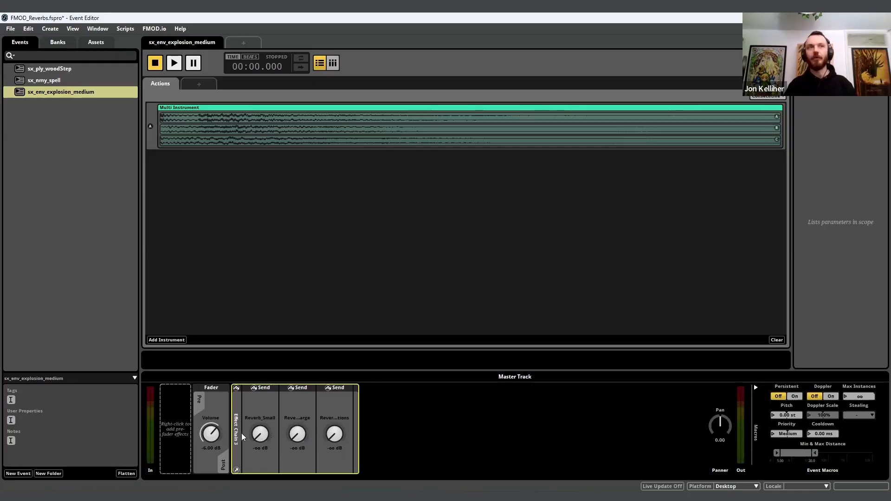
- Add automation to the Reverb_Small send of sx_env_explosion_medium, with a curve driven by the ReverbType parameter
{"action": "right_click", "coordinate": [261, 434]}
{"action": "mouse_move", "coordinate": [294, 450]}
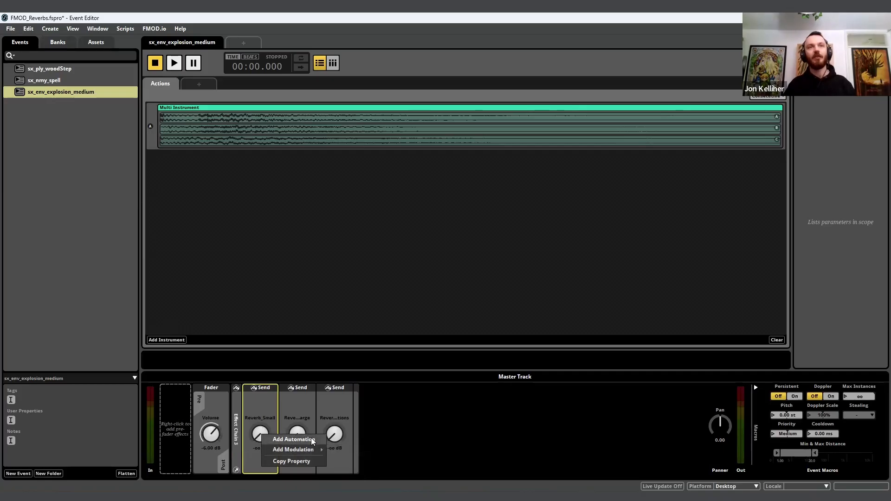
{"action": "left_click", "coordinate": [312, 440]}
{"action": "mouse_move", "coordinate": [324, 457]}
{"action": "left_click", "coordinate": [371, 419]}
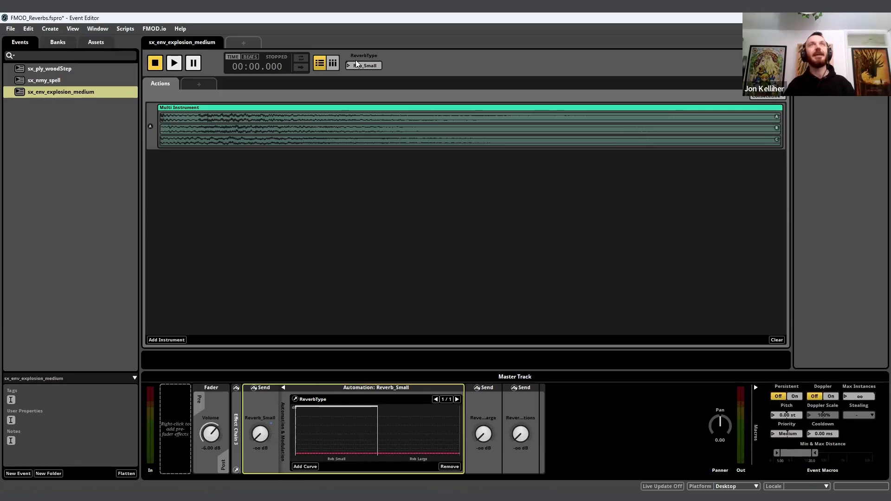
- Examine the labels in the ReverbType parameter's settings and close them without changes
{"action": "right_click", "coordinate": [367, 66]}
{"action": "left_click", "coordinate": [394, 105]}
{"action": "left_click", "coordinate": [411, 194]}
{"action": "left_click", "coordinate": [390, 221]}
{"action": "left_click", "coordinate": [387, 234]}
{"action": "left_click", "coordinate": [390, 223]}
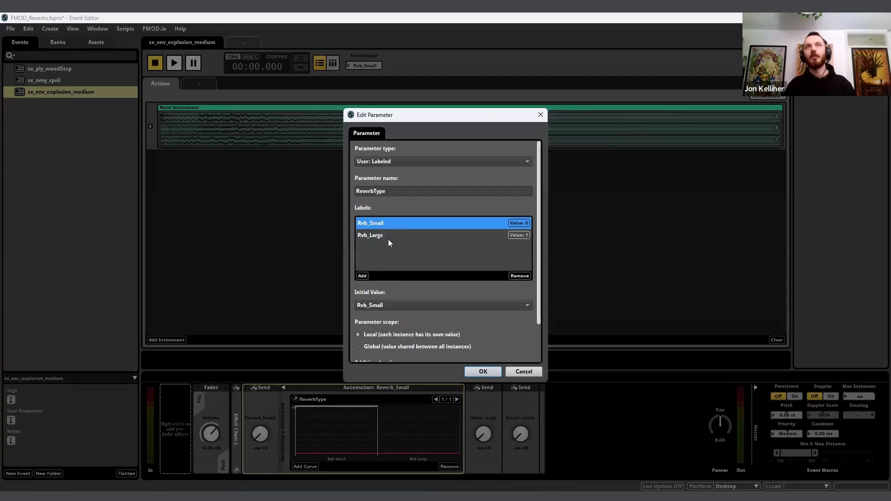
{"action": "left_click", "coordinate": [526, 372]}
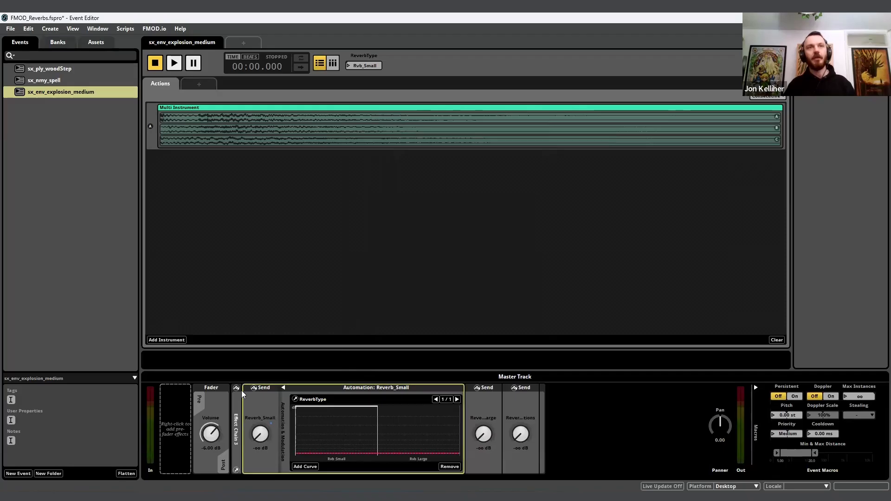
- Set the Reverb_Small automation to 0 dB at Rvb_Small and -oo dB at Rvb_Large, and collapse its curve
{"action": "left_click", "coordinate": [341, 453]}
{"action": "left_click", "coordinate": [413, 453]}
{"action": "left_click_drag", "start_coordinate": [337, 452], "coordinate": [337, 416]}
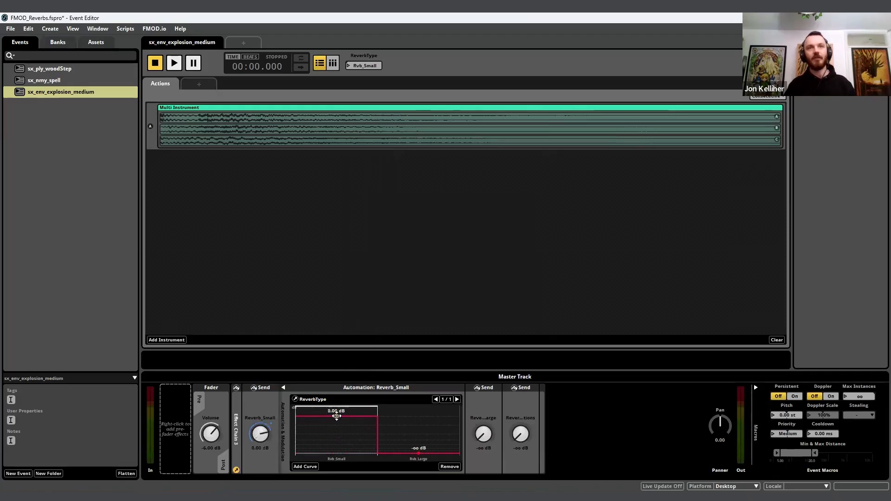
{"action": "left_click", "coordinate": [284, 387]}
- Automate the Reverb_Large send by ReverbType, with -oo dB at Rvb_Small and -1.00 dB at Rvb_Large
{"action": "right_click", "coordinate": [313, 433]}
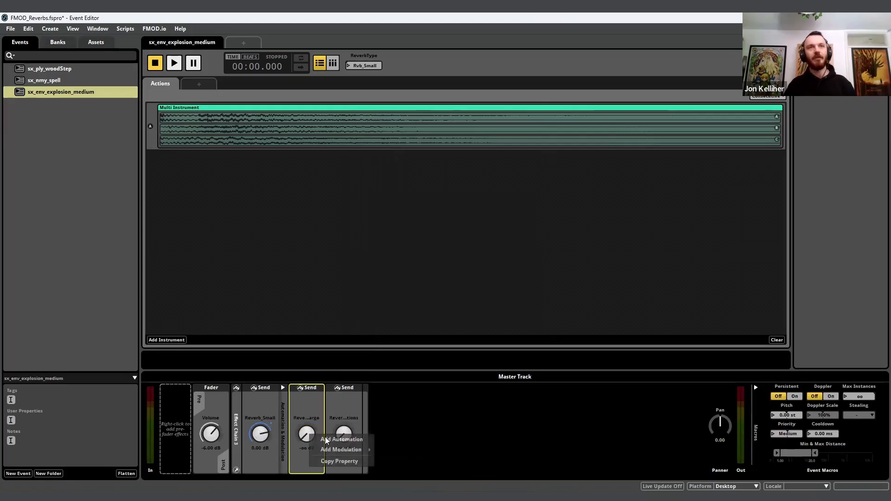
{"action": "left_click", "coordinate": [335, 439]}
{"action": "left_click", "coordinate": [356, 466]}
{"action": "left_click", "coordinate": [366, 446]}
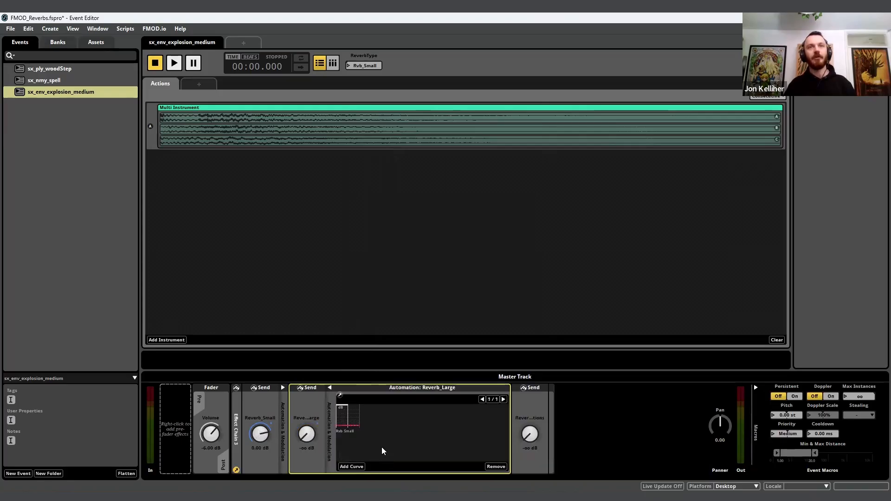
{"action": "left_click", "coordinate": [383, 453]}
{"action": "left_click_drag", "start_coordinate": [463, 452], "coordinate": [464, 416]}
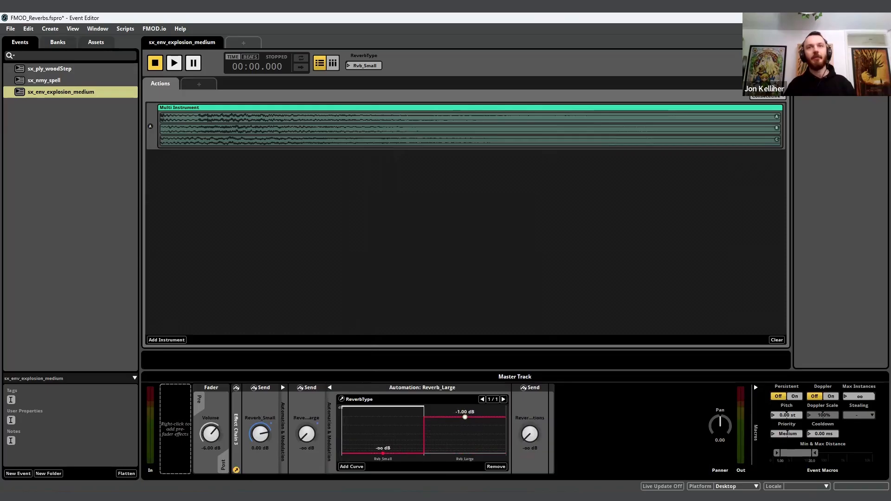
{"action": "left_click", "coordinate": [329, 387]}
- Add automation to the Reverb_ShortReflections send and start a curve on a new labeled user parameter named ReverbReflectionsType
{"action": "right_click", "coordinate": [356, 438]}
{"action": "left_click", "coordinate": [381, 442]}
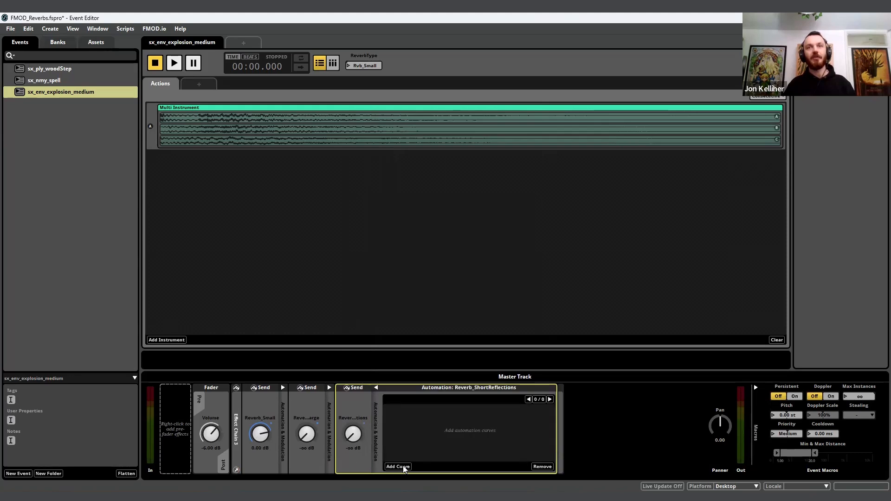
{"action": "left_click", "coordinate": [404, 466]}
{"action": "mouse_move", "coordinate": [432, 458]}
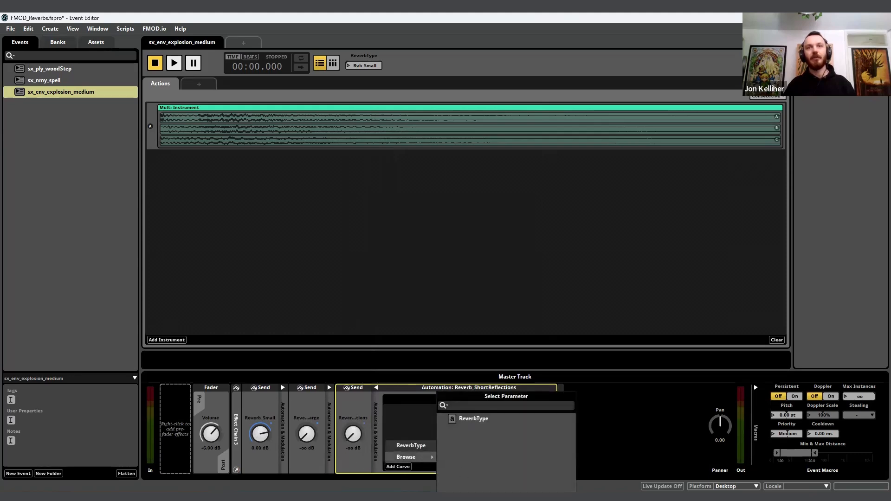
{"action": "left_click", "coordinate": [506, 488]}
{"action": "left_click", "coordinate": [392, 160]}
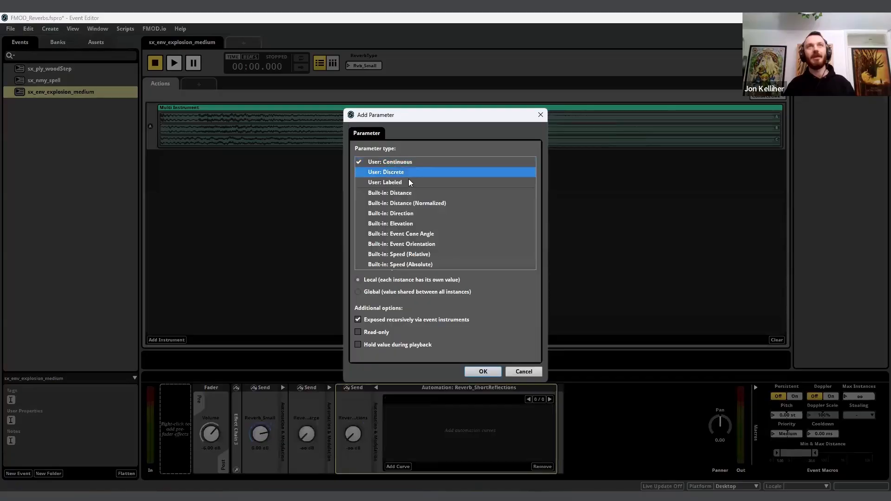
{"action": "left_click", "coordinate": [412, 183]}
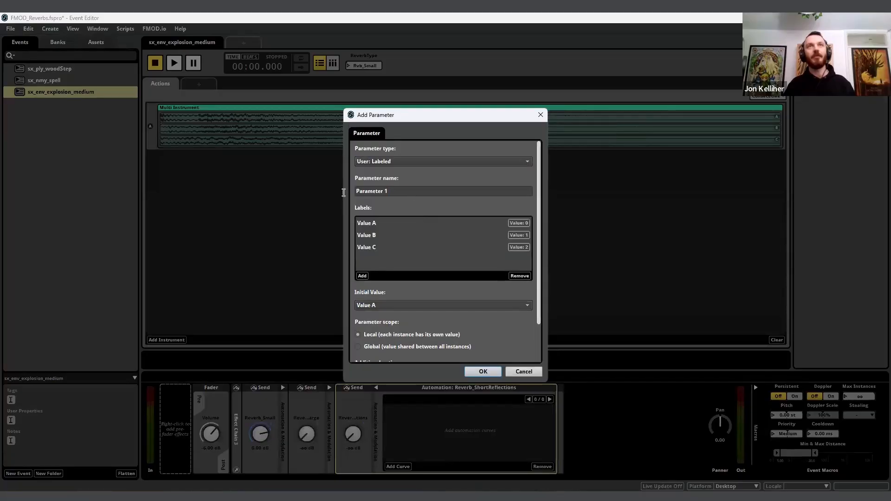
{"action": "type", "text": "ReverbReflectionsType"}
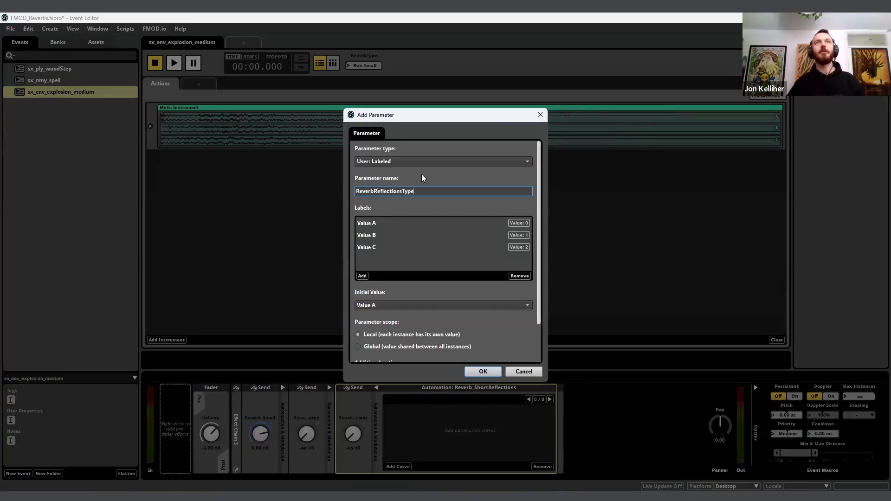
- Label the new parameter's values None and Short, remove Value C, and create the parameter
{"action": "left_click", "coordinate": [380, 235]}
{"action": "left_click", "coordinate": [377, 246], "text": "shift"}
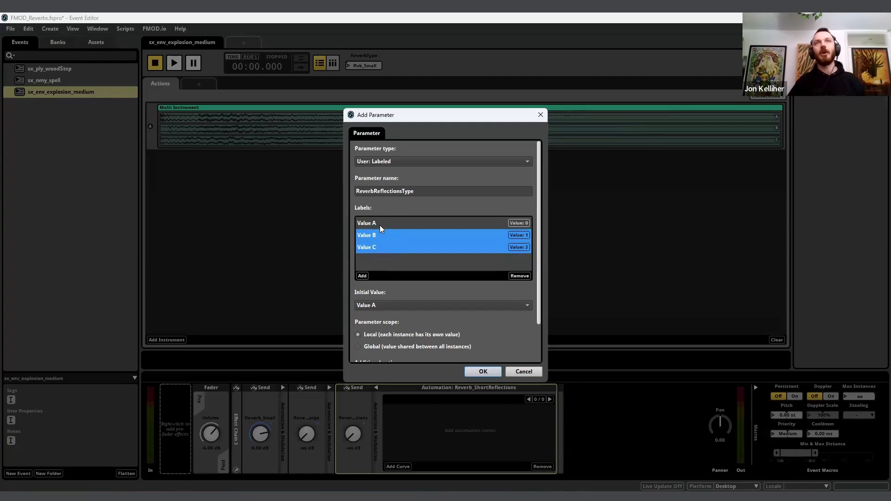
{"action": "left_click", "coordinate": [374, 226]}
{"action": "double_click", "coordinate": [378, 223]}
{"action": "type", "text": "None"}
{"action": "key", "text": "Return"}
{"action": "left_click", "coordinate": [372, 235]}
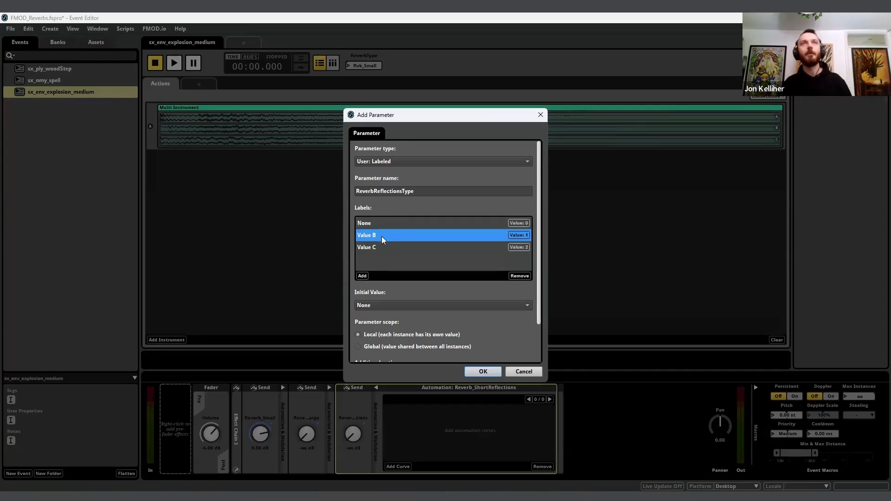
{"action": "double_click", "coordinate": [379, 235]}
{"action": "type", "text": "Short"}
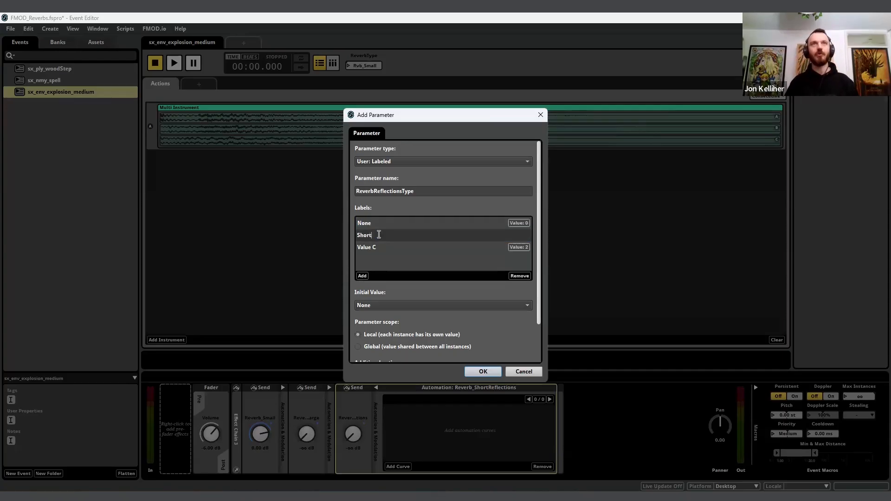
{"action": "left_click", "coordinate": [389, 247]}
{"action": "right_click", "coordinate": [391, 252]}
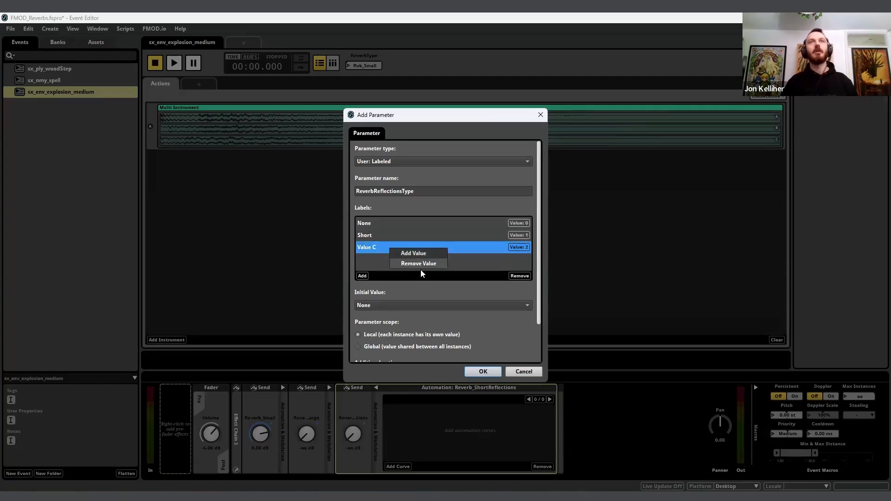
{"action": "left_click", "coordinate": [420, 265]}
- Edit the ReverbType parameter to add a label named None ahead of Rvb_Small and Rvb_Large
{"action": "left_click", "coordinate": [329, 387]}
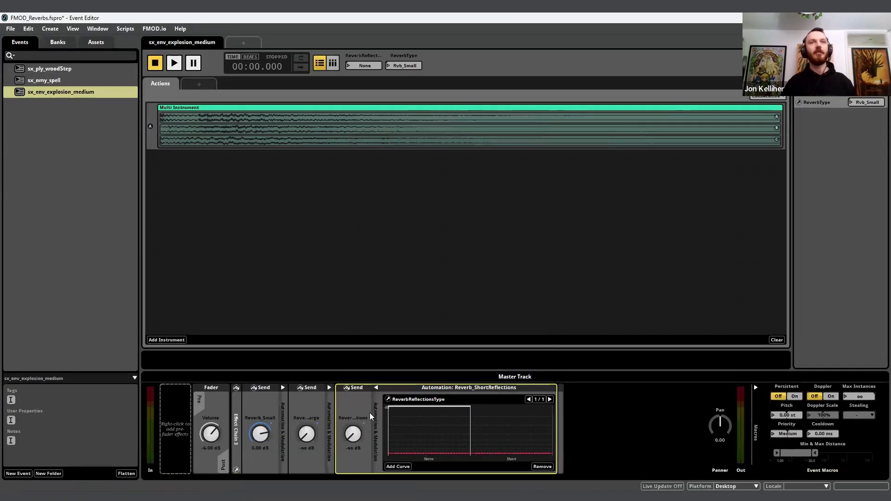
{"action": "right_click", "coordinate": [377, 423]}
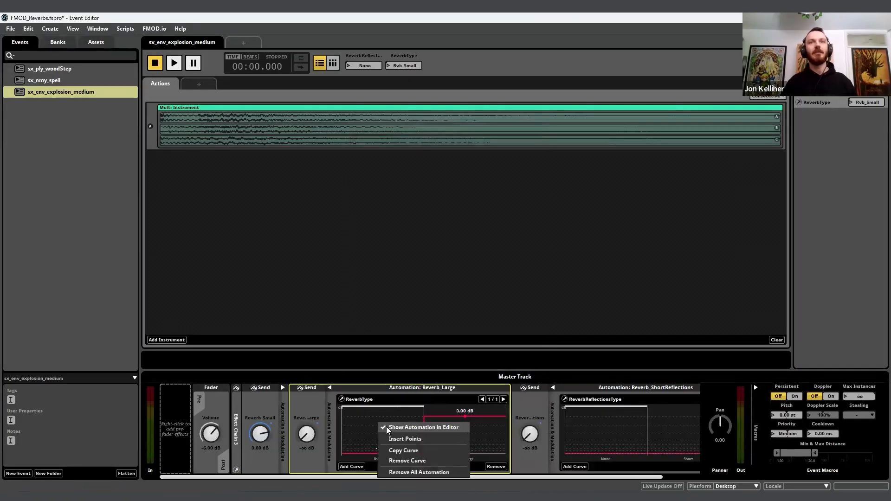
{"action": "right_click", "coordinate": [352, 55]}
{"action": "right_click", "coordinate": [407, 57]}
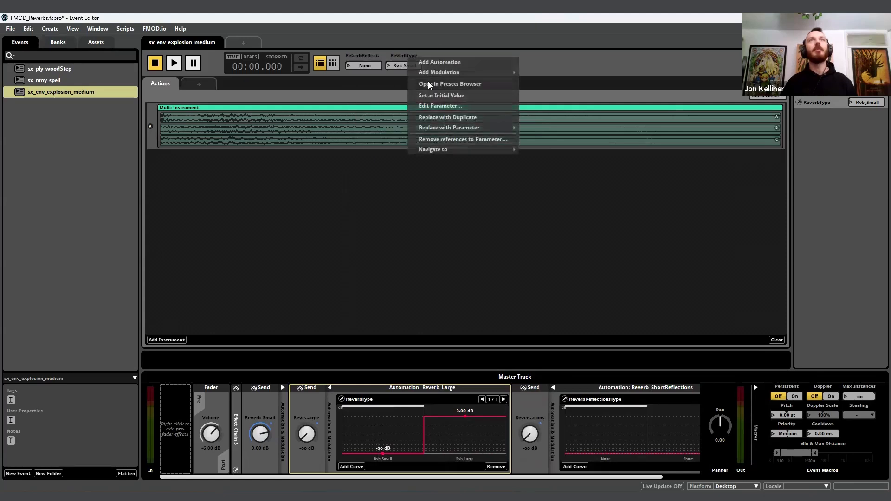
{"action": "left_click", "coordinate": [441, 103]}
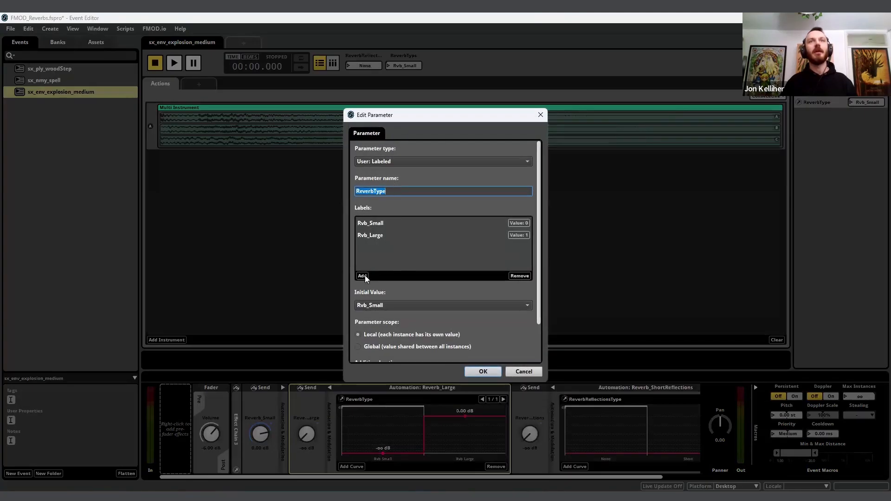
{"action": "left_click", "coordinate": [363, 276]}
{"action": "left_click_drag", "start_coordinate": [377, 249], "coordinate": [374, 222]}
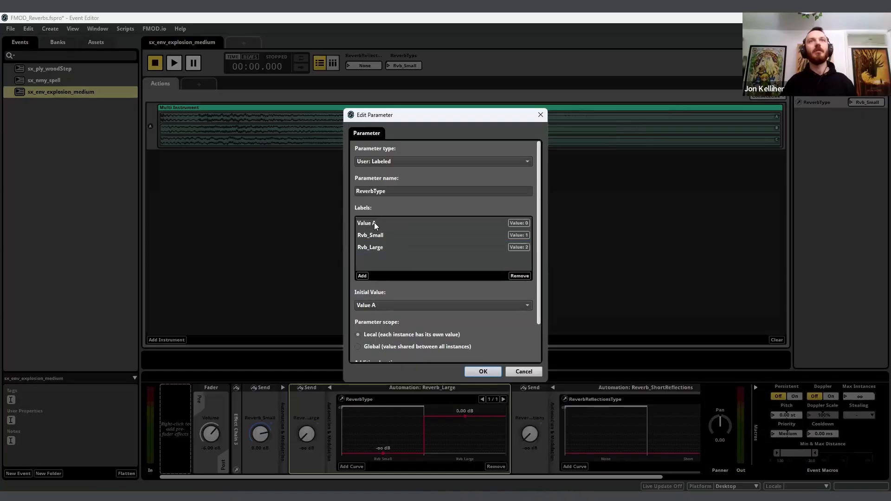
{"action": "double_click", "coordinate": [374, 222]}
{"action": "type", "text": "None"}
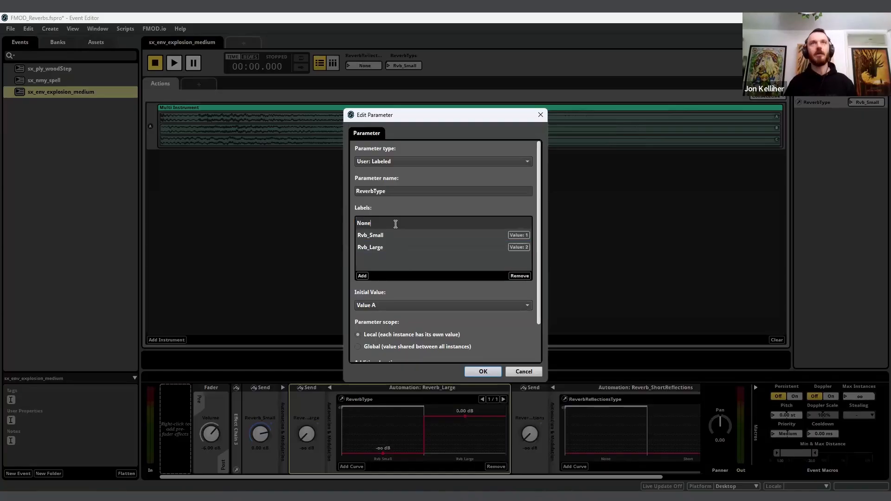
{"action": "left_click", "coordinate": [489, 372]}
{"action": "left_click", "coordinate": [489, 372]}
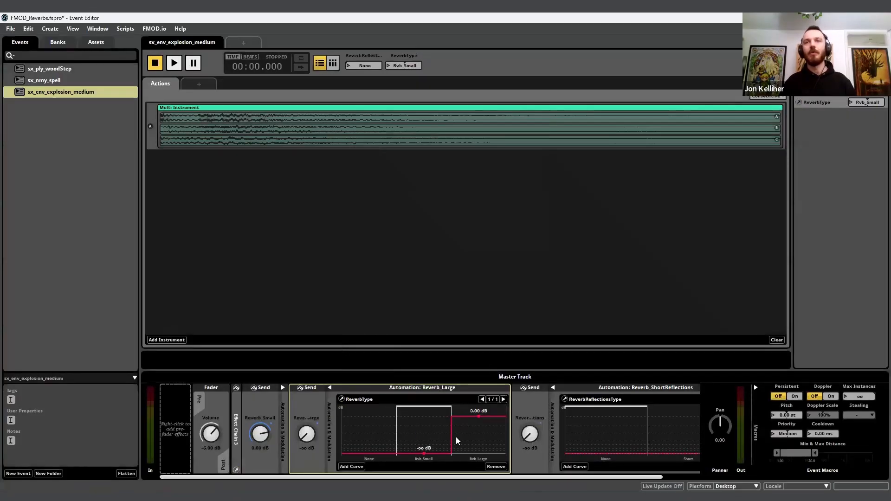
- Set the Reverb_Large and Reverb_Small send automation to -oo dB at the None label of ReverbType
{"action": "left_click", "coordinate": [369, 453]}
{"action": "left_click", "coordinate": [329, 388]}
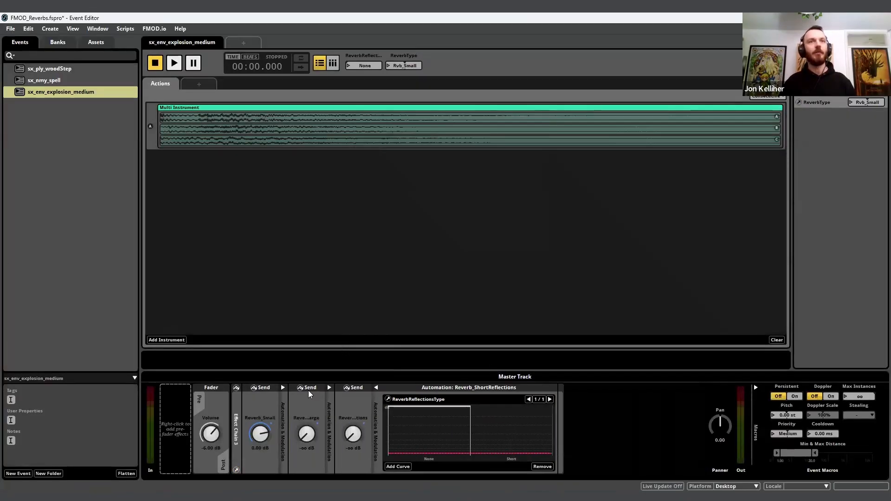
{"action": "left_click", "coordinate": [284, 388]}
{"action": "left_click", "coordinate": [324, 416]}
{"action": "left_click_drag", "start_coordinate": [324, 417], "coordinate": [323, 453]}
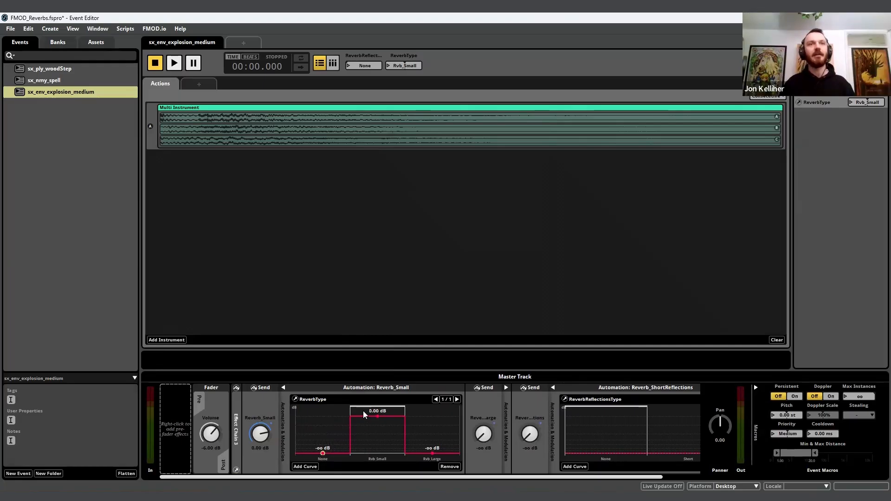
- Set the Reverb_ShortReflections automation to 0 dB at Short and -oo dB at None, and collapse its curve
{"action": "left_click", "coordinate": [235, 422]}
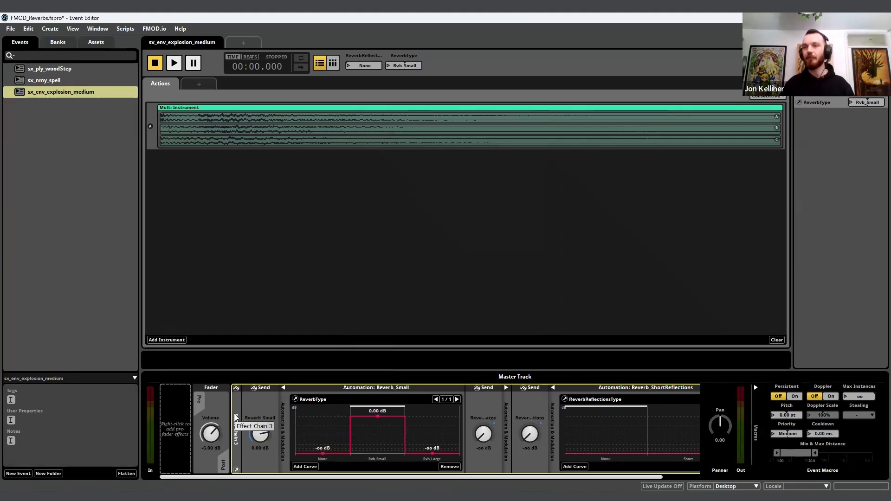
{"action": "left_click_drag", "start_coordinate": [503, 477], "coordinate": [587, 478]}
{"action": "left_click", "coordinate": [645, 452]}
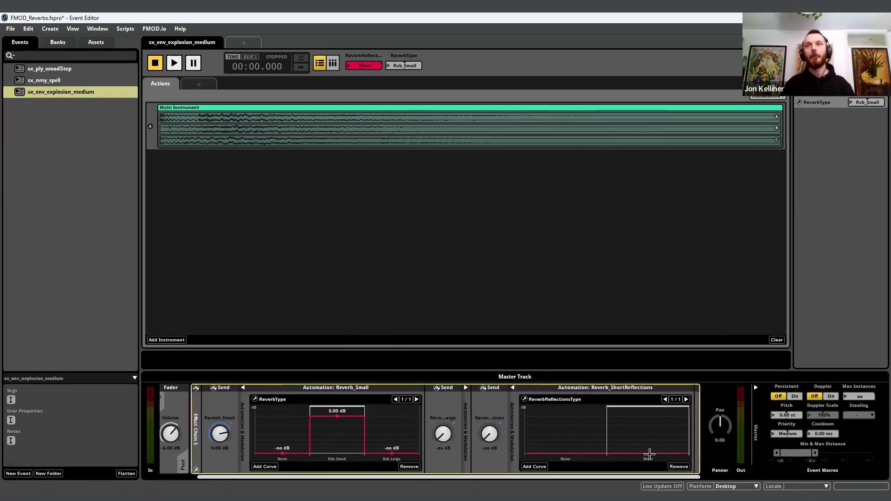
{"action": "key", "text": "Delete"}
{"action": "key", "text": "ctrl+z"}
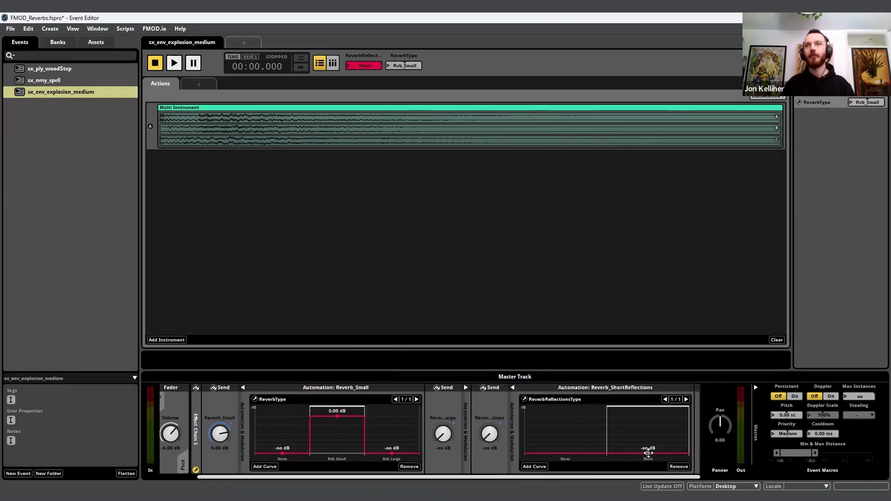
{"action": "left_click_drag", "start_coordinate": [647, 422], "coordinate": [648, 417]}
{"action": "left_click", "coordinate": [565, 416]}
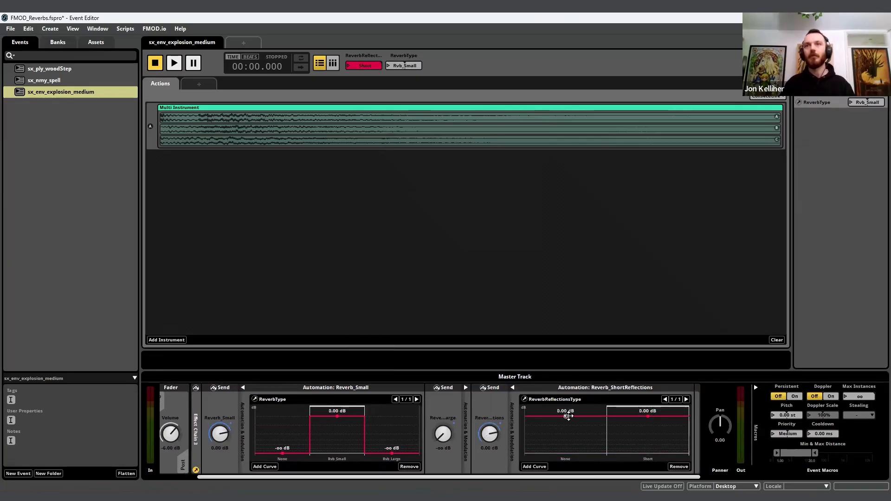
{"action": "left_click_drag", "start_coordinate": [565, 417], "coordinate": [444, 489]}
{"action": "left_click", "coordinate": [553, 389]}
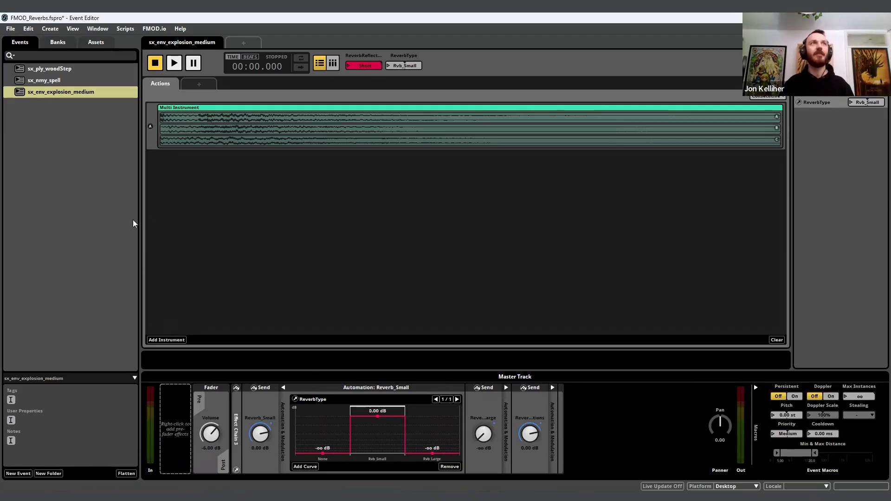
- Try the Reverb_Small send at -7.00 dB for Rvb_Small and restore it to 0 dB
{"action": "left_click", "coordinate": [236, 419]}
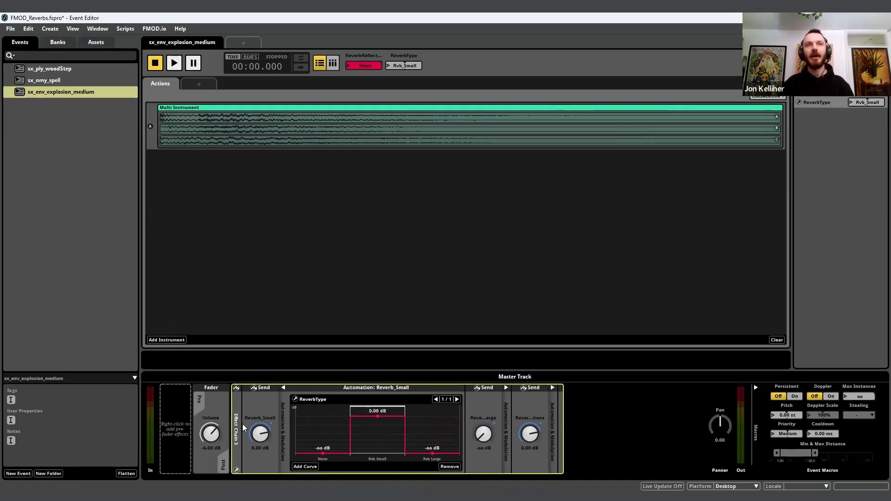
{"action": "left_click_drag", "start_coordinate": [377, 416], "coordinate": [377, 422]}
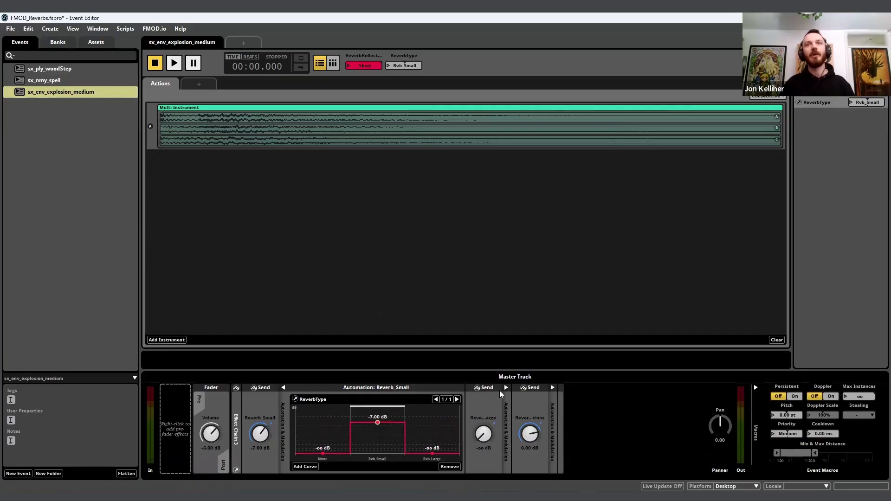
{"action": "left_click_drag", "start_coordinate": [377, 422], "coordinate": [377, 416]}
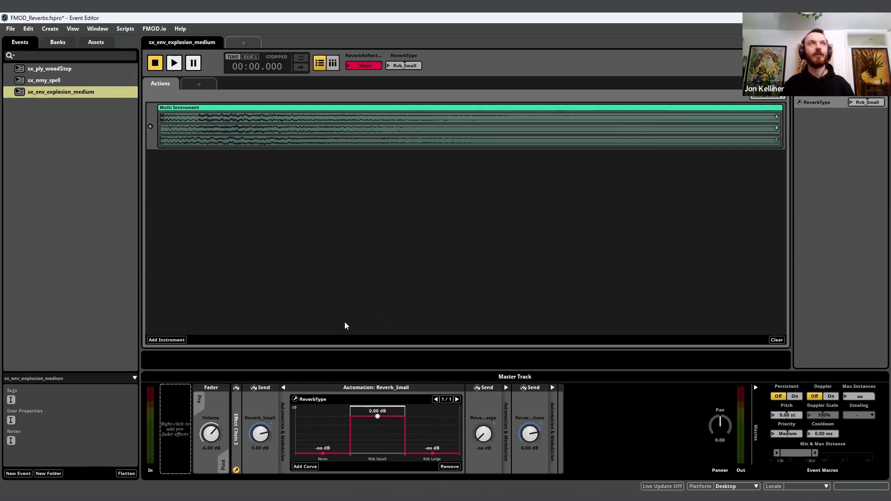
- Set both ReverbReflectionsType and ReverbType to None on sx_env_explosion_medium to check how the sends respond
{"action": "left_click", "coordinate": [283, 387]}
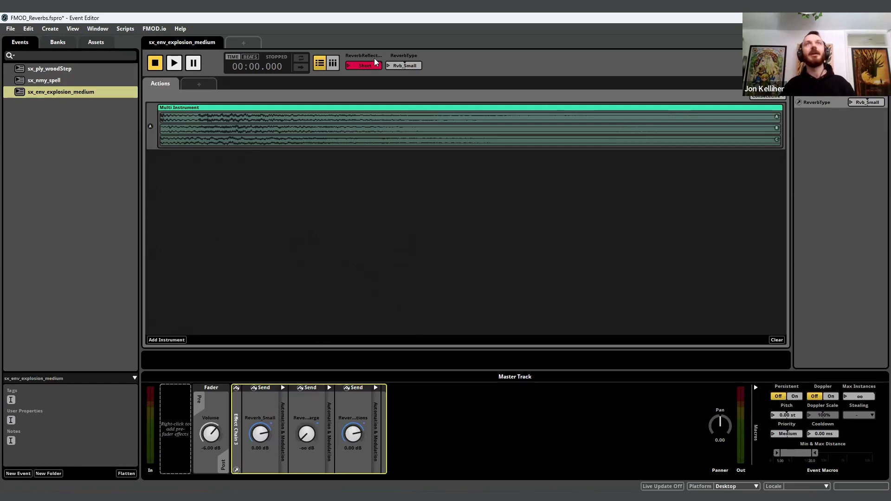
{"action": "left_click_drag", "start_coordinate": [371, 65], "coordinate": [371, 76]}
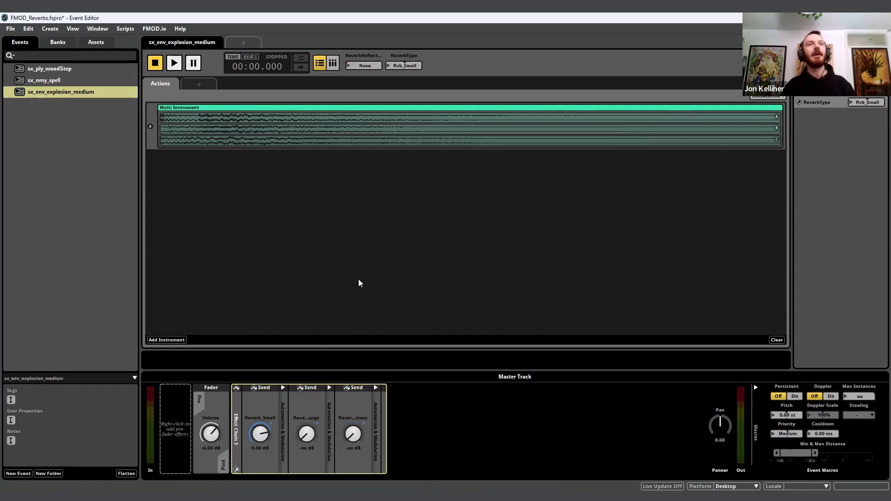
{"action": "left_click", "coordinate": [282, 388]}
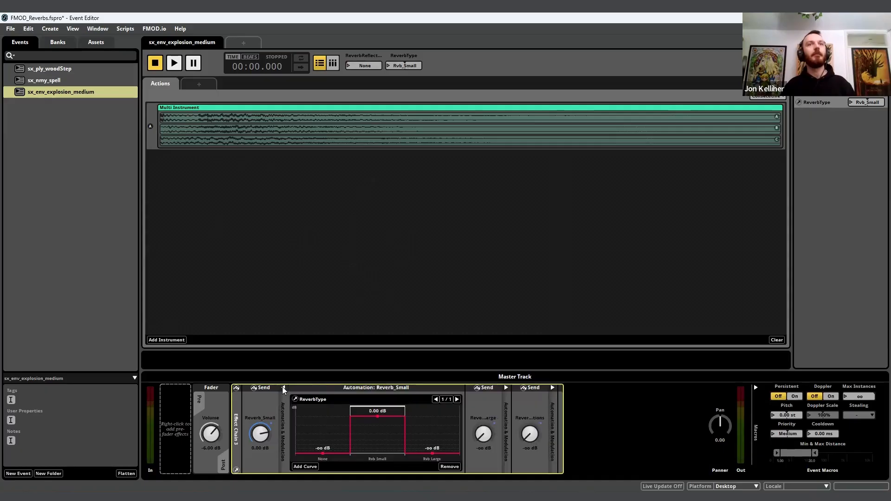
{"action": "left_click", "coordinate": [322, 411]}
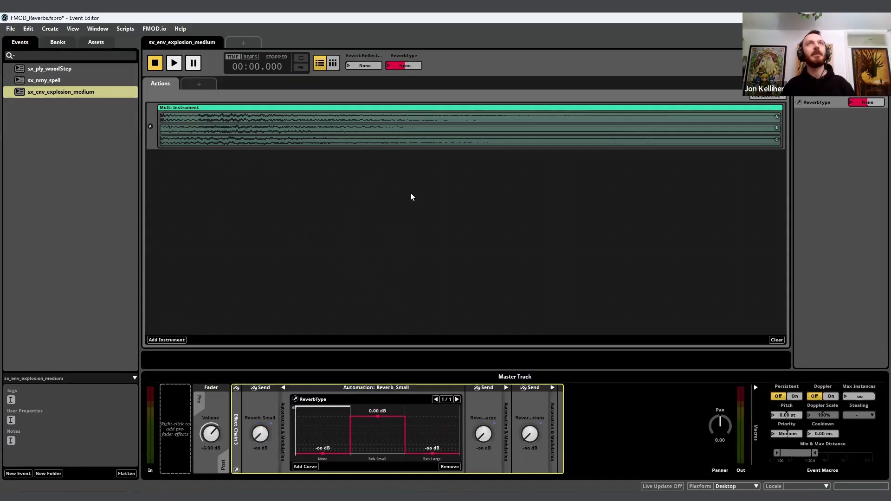
{"action": "mouse_move", "coordinate": [402, 65]}
{"action": "left_mouse_down"}
{"action": "mouse_move", "coordinate": [401, 55]}
{"action": "mouse_move", "coordinate": [403, 73]}
{"action": "left_mouse_up"}
{"action": "right_click", "coordinate": [401, 66]}
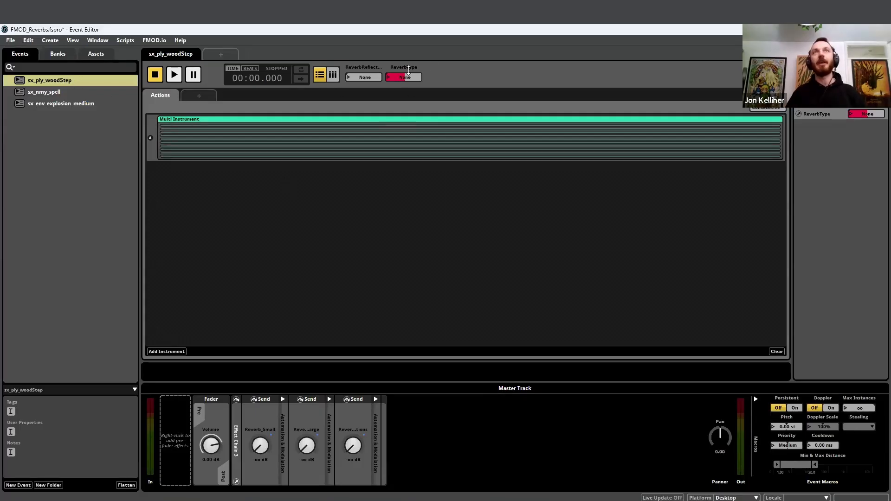
- Audition sx_ply_woodStep with ReverbType at Rvb_Large and sx_nmy_spell at Rvb_Small, and select the spell's effect chain
{"action": "left_click_drag", "start_coordinate": [404, 77], "coordinate": [405, 54]}
{"action": "key", "text": "space"}
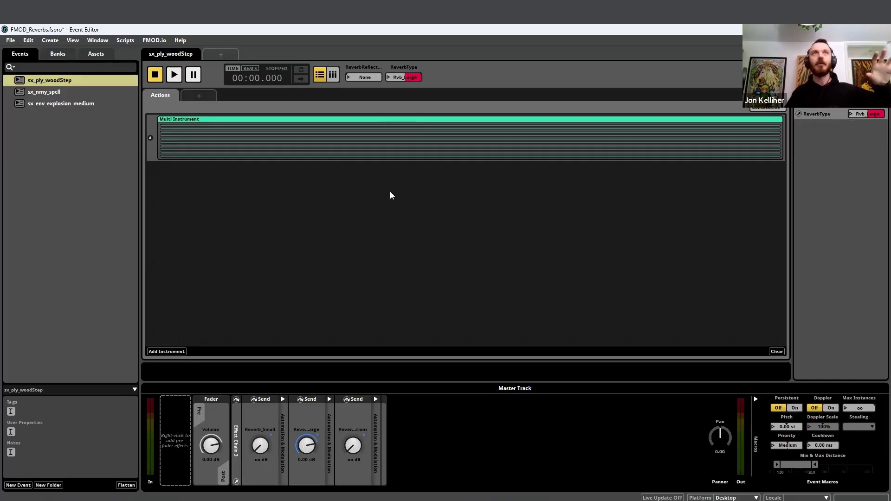
{"action": "left_click", "coordinate": [401, 76]}
{"action": "left_click", "coordinate": [90, 91]}
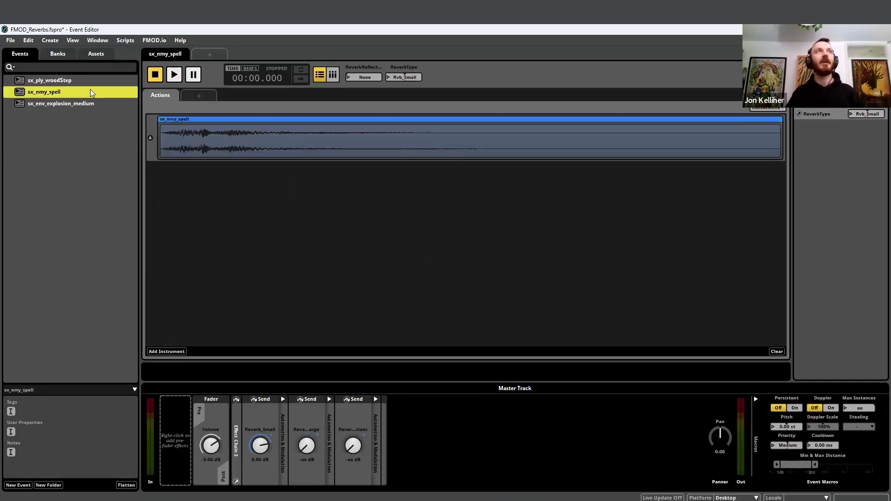
{"action": "key", "text": "space"}
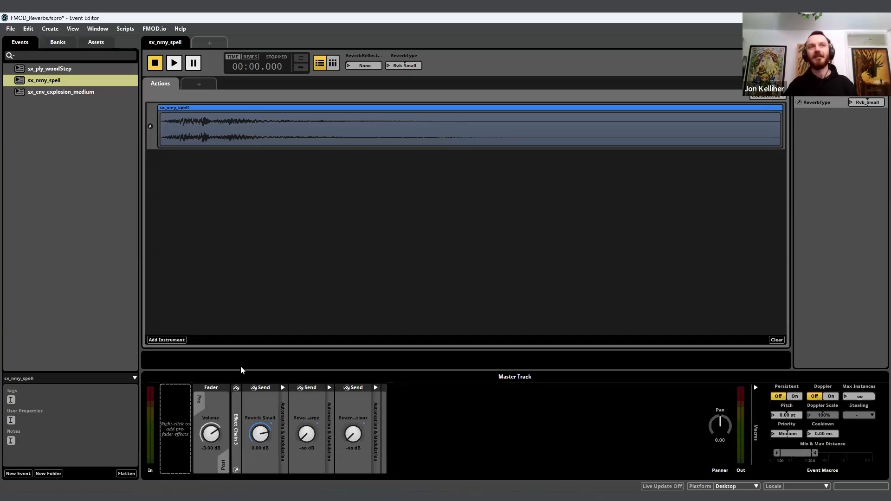
{"action": "left_click", "coordinate": [235, 411]}
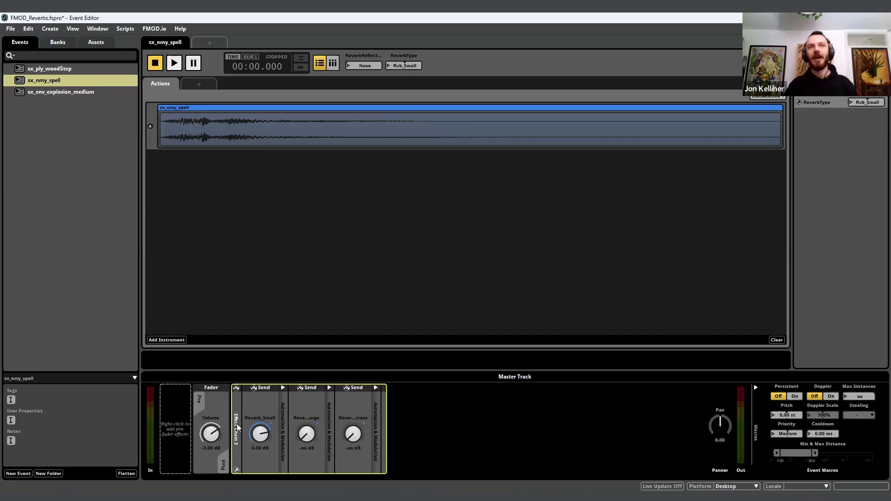
- Go through sx_ply_woodStep, sx_nmy_spell and sx_env_explosion_medium to compare the shared effect chain on each event
{"action": "left_click", "coordinate": [61, 68]}
{"action": "left_click", "coordinate": [61, 80]}
{"action": "key", "text": "Down"}
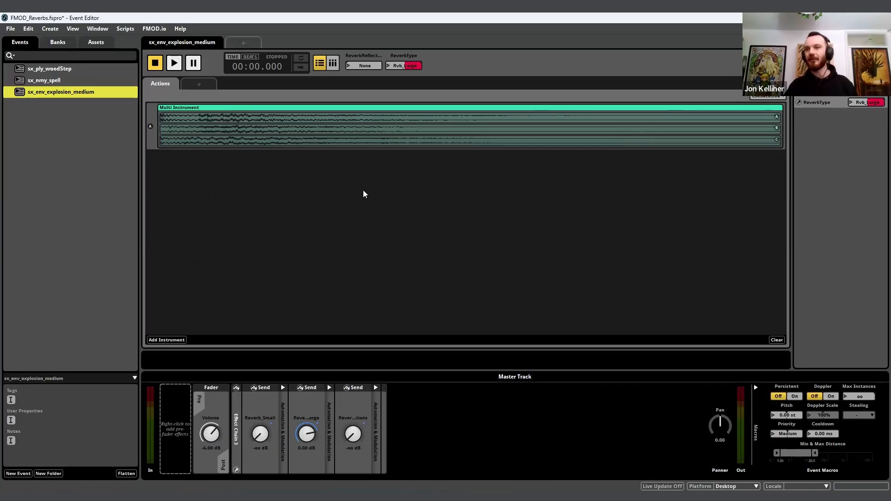
- View the available FMOD example scripts without running any of them
{"action": "left_click", "coordinate": [133, 28]}
{"action": "mouse_move", "coordinate": [151, 40]}
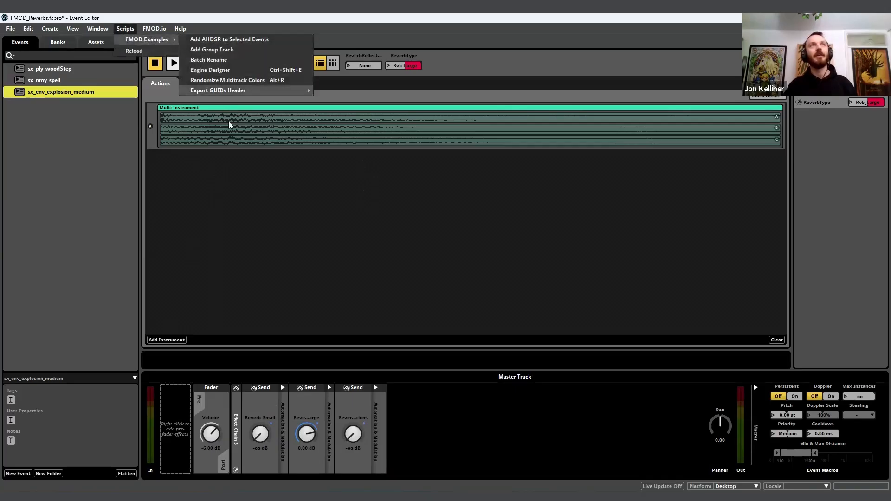
{"action": "left_click", "coordinate": [245, 239]}
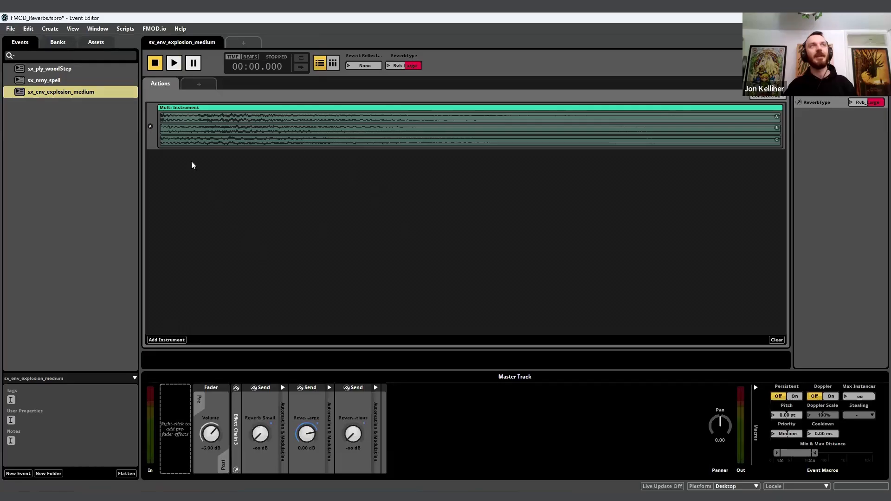
- Select all three events from sx_ply_woodStep to sx_env_explosion_medium, and select the shared effect chain on the master track
{"action": "left_click", "coordinate": [72, 68]}
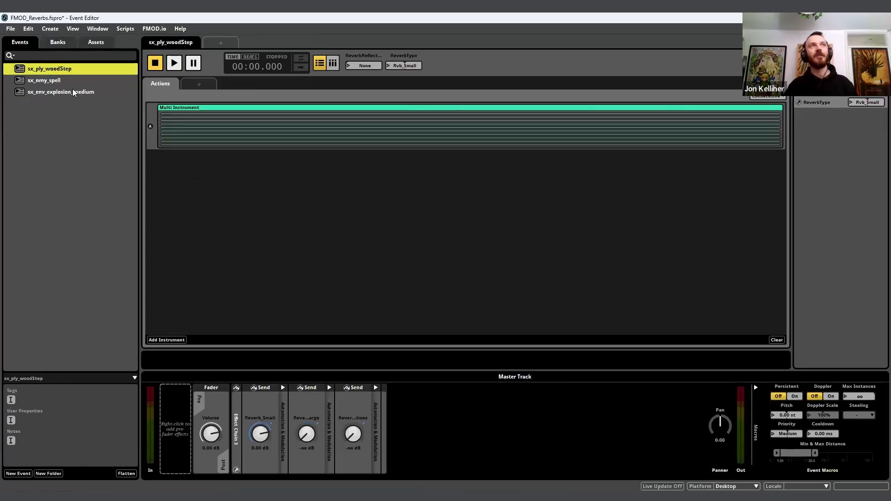
{"action": "left_click", "coordinate": [90, 92], "text": "shift"}
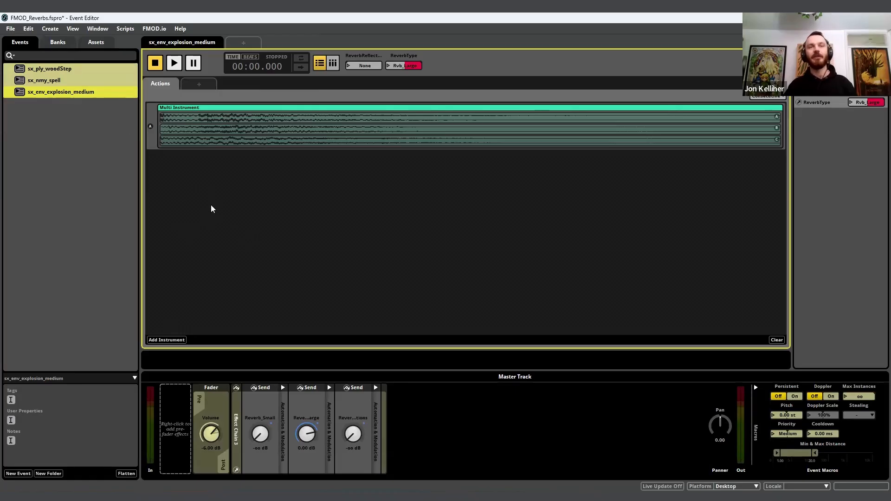
{"action": "left_click", "coordinate": [384, 420]}
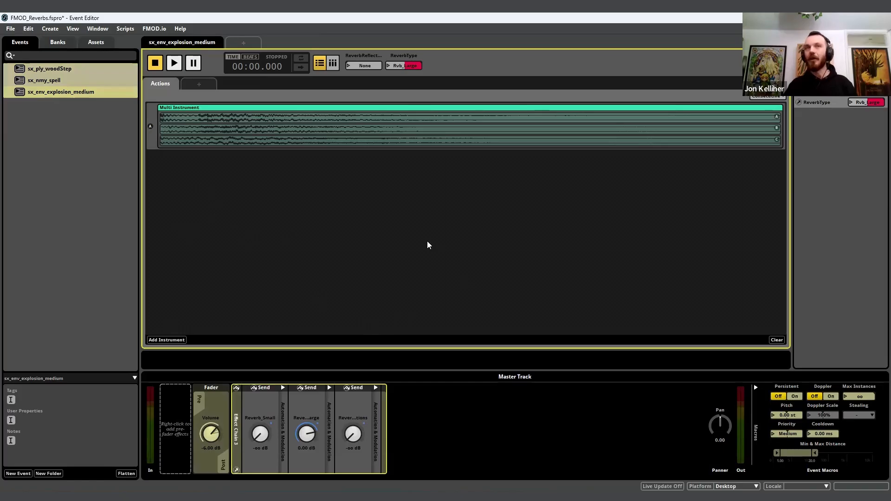
- Select only sx_env_explosion_medium and set its ReverbType parameter to Rvb_Small
{"action": "left_click", "coordinate": [81, 92]}
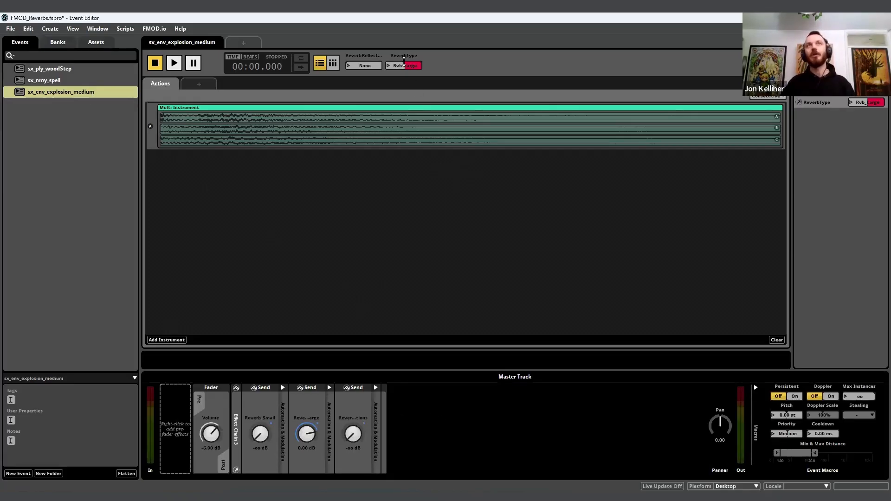
{"action": "left_click_drag", "start_coordinate": [405, 65], "coordinate": [407, 62]}
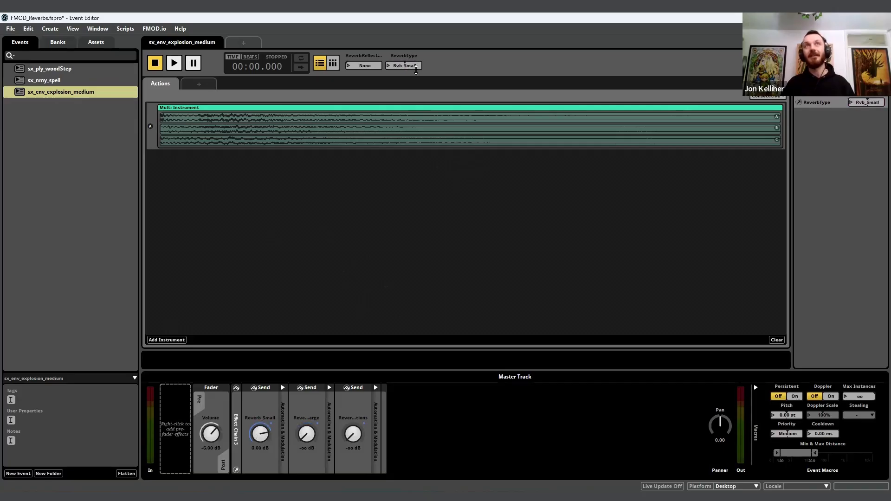